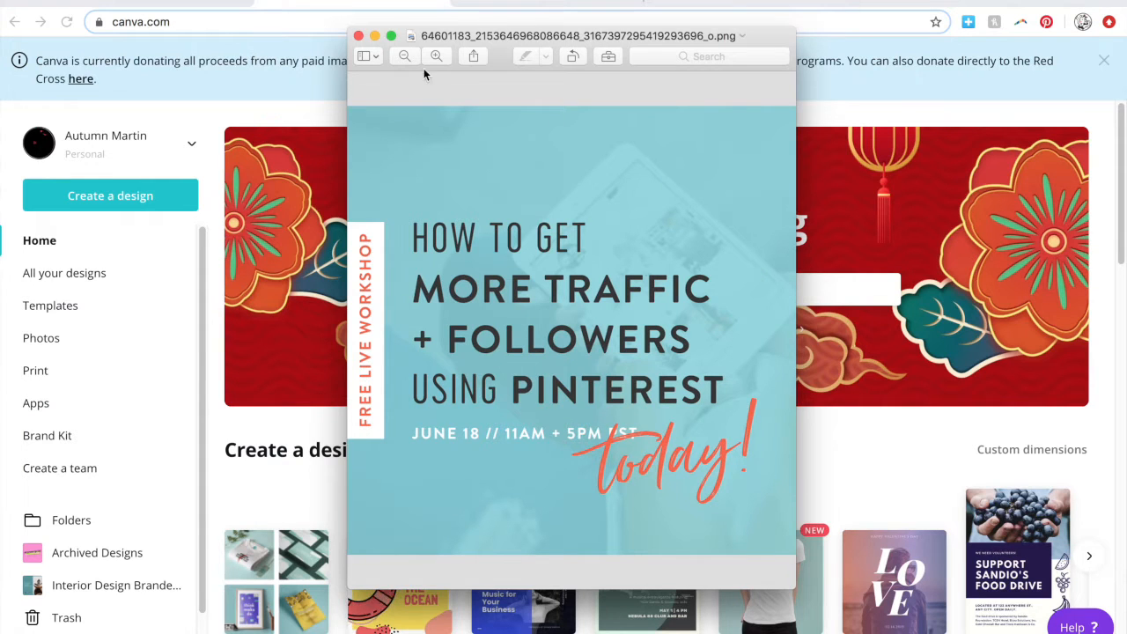
Put away the workshop flyer image and create a new Animated Social Media design
click(374, 36)
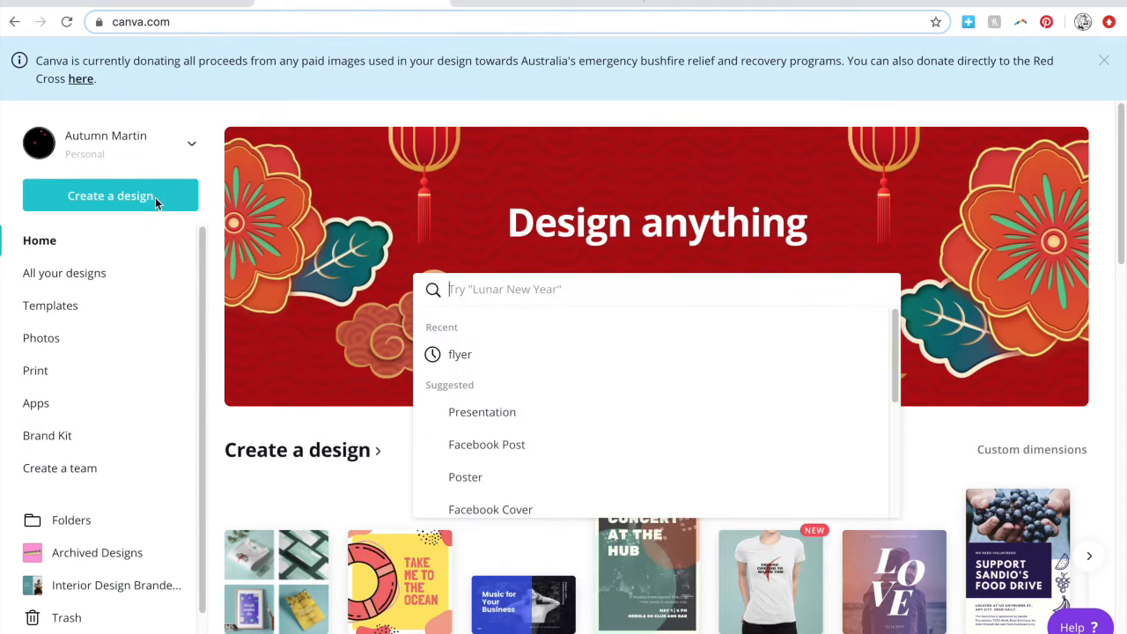
click(166, 202)
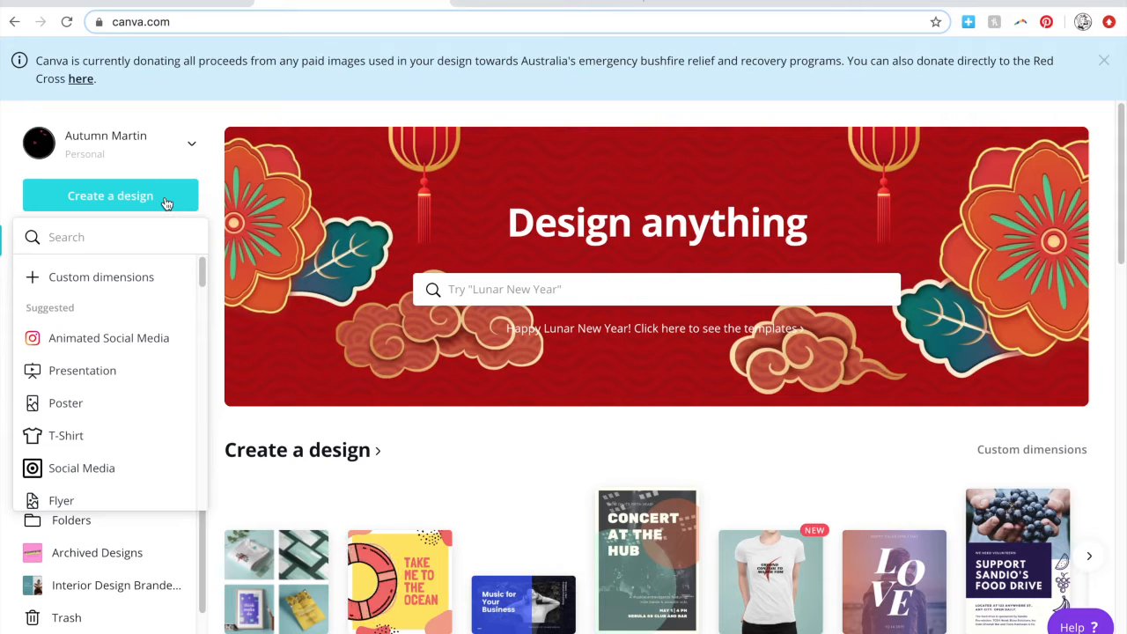
click(162, 340)
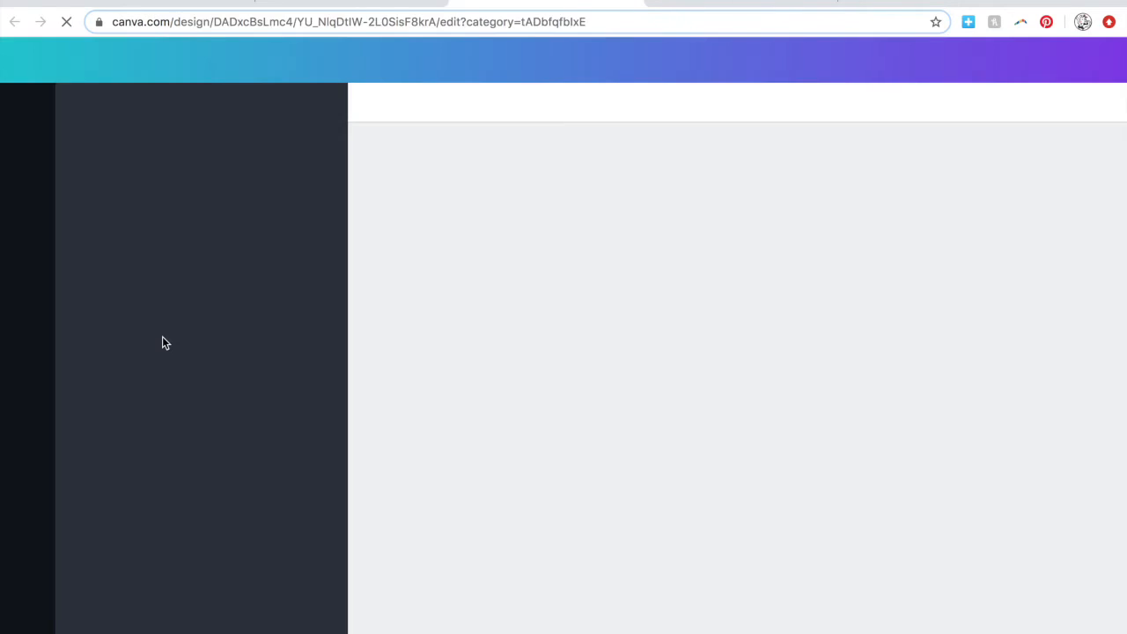
Apply the "Happy Happy Happy Birthday!" template with the circular photo to the blank page
scroll(164, 339, down, 2)
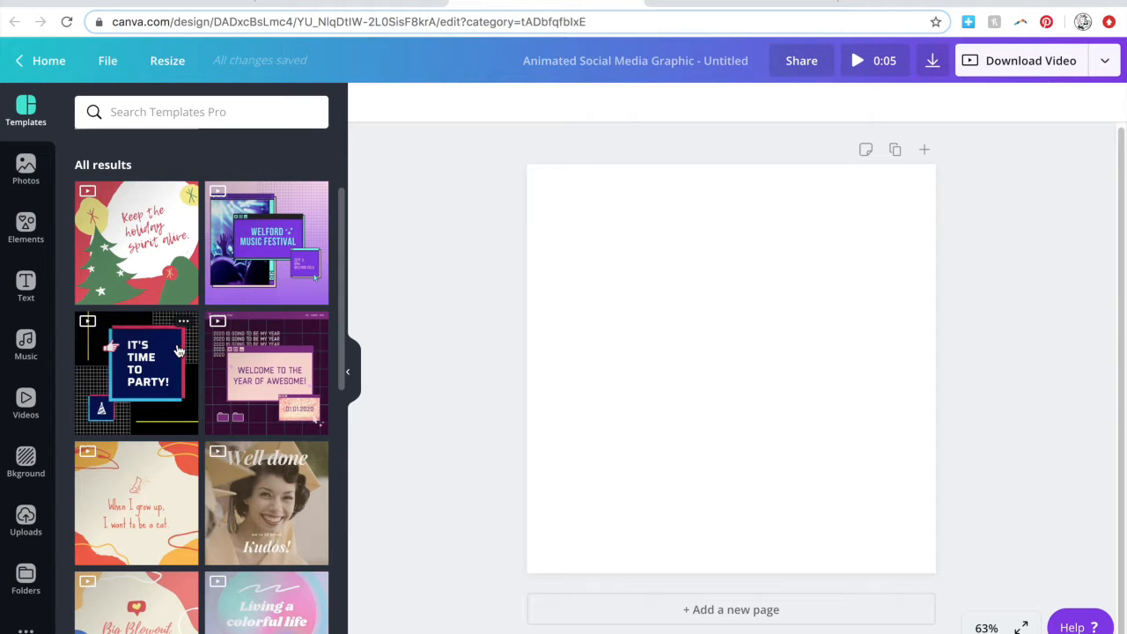
scroll(176, 351, down, 2)
scroll(179, 351, down, 1)
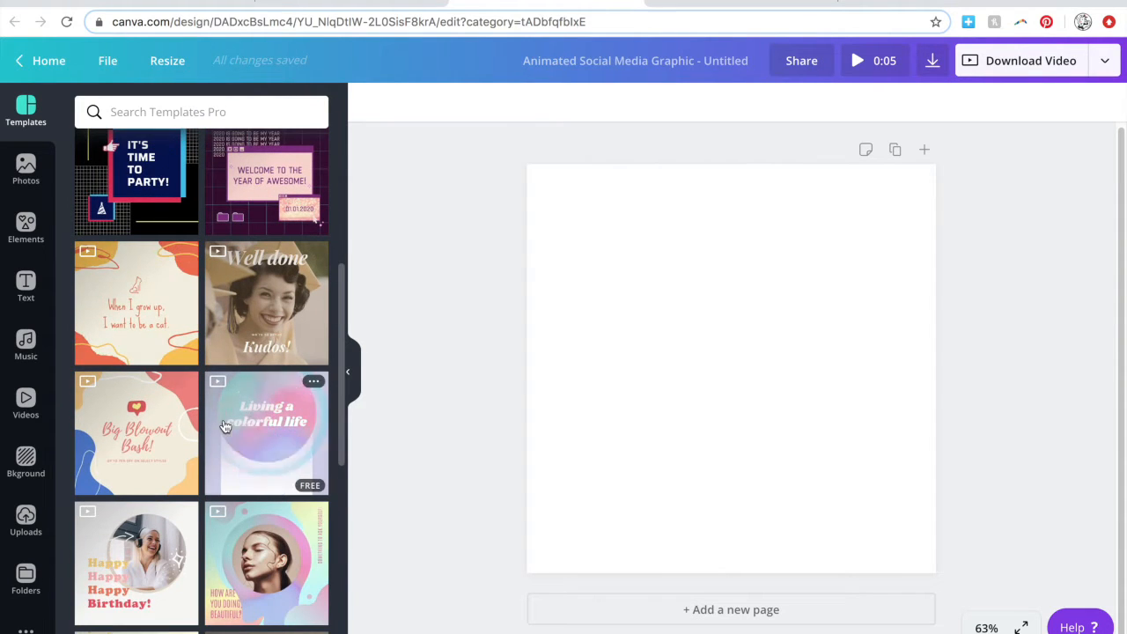
scroll(224, 426, down, 2)
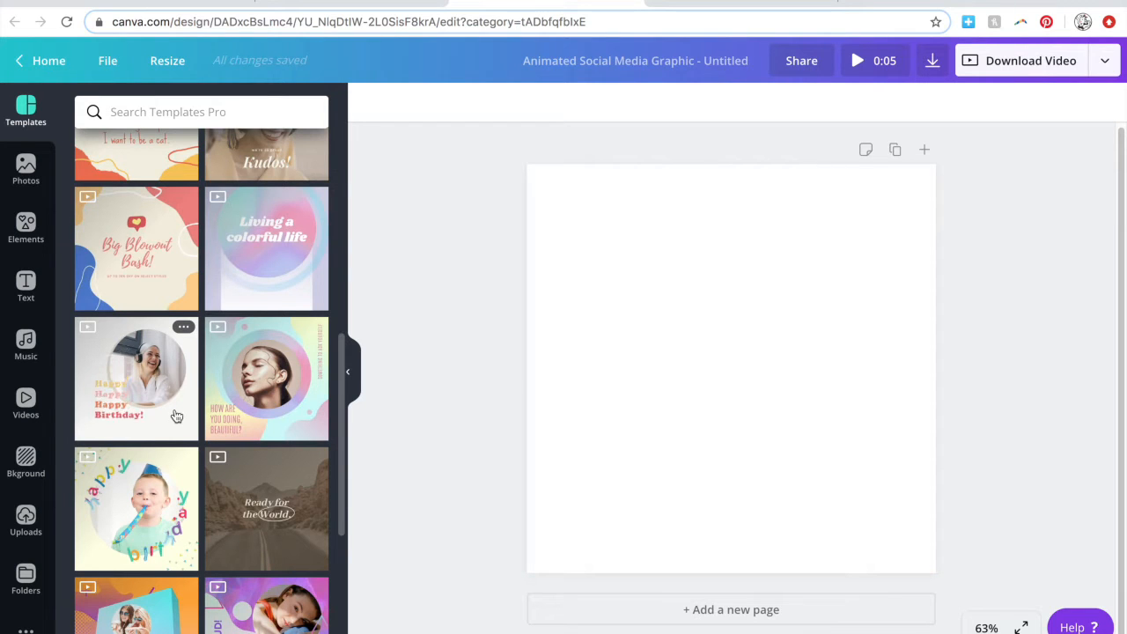
click(176, 415)
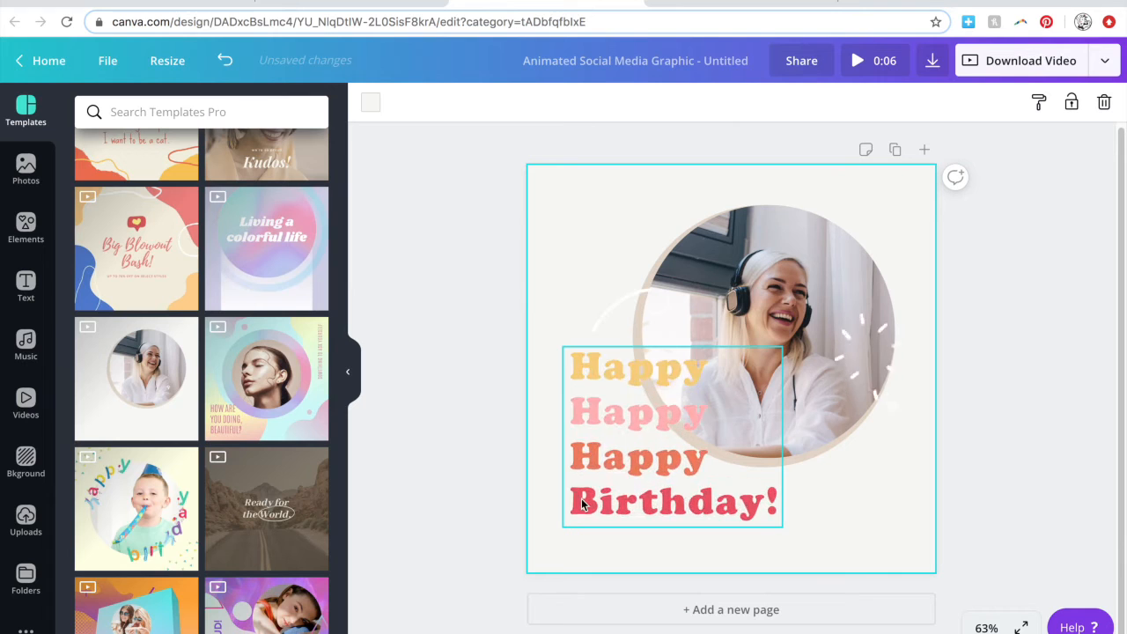
Delete the animated "Happy Birthday!" lettering from the page
double_click(660, 463)
click(517, 483)
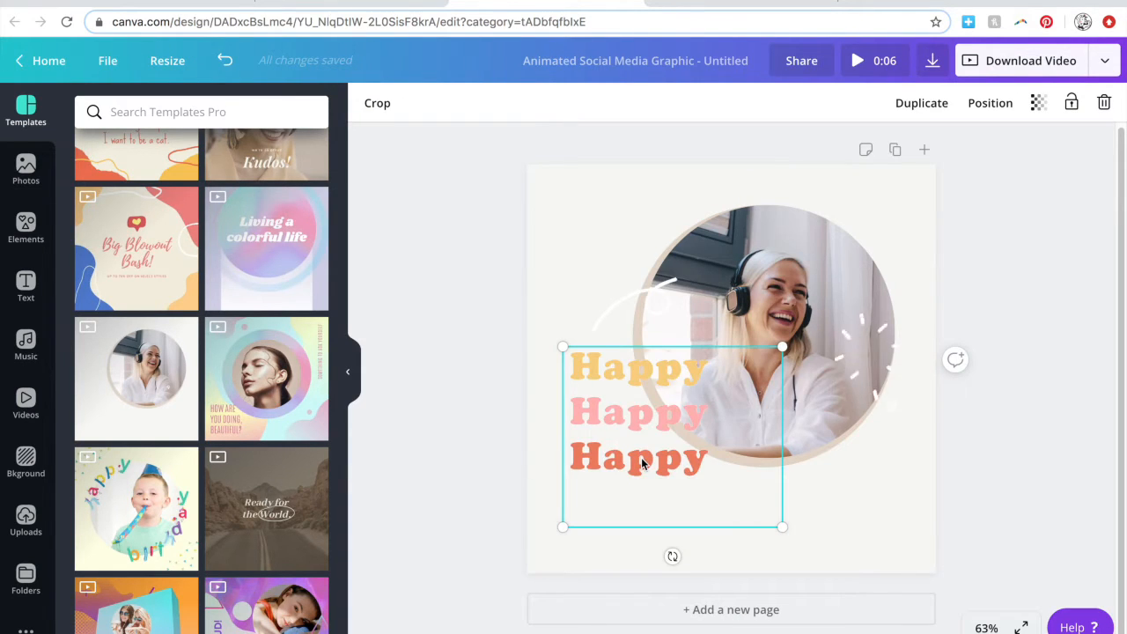
click(498, 483)
click(646, 477)
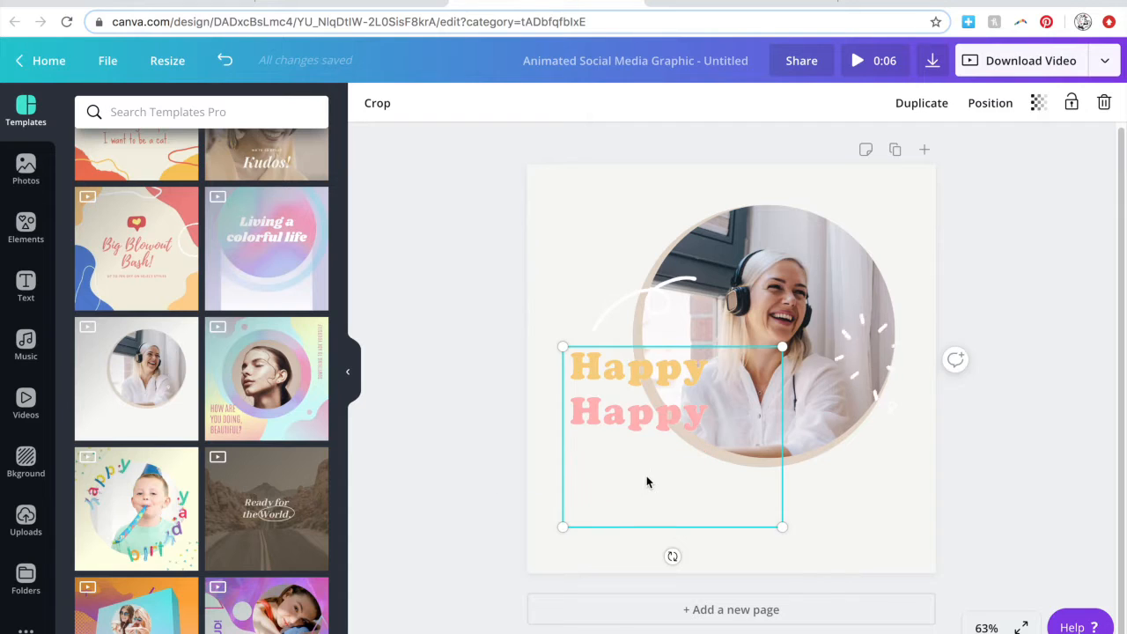
key(Delete)
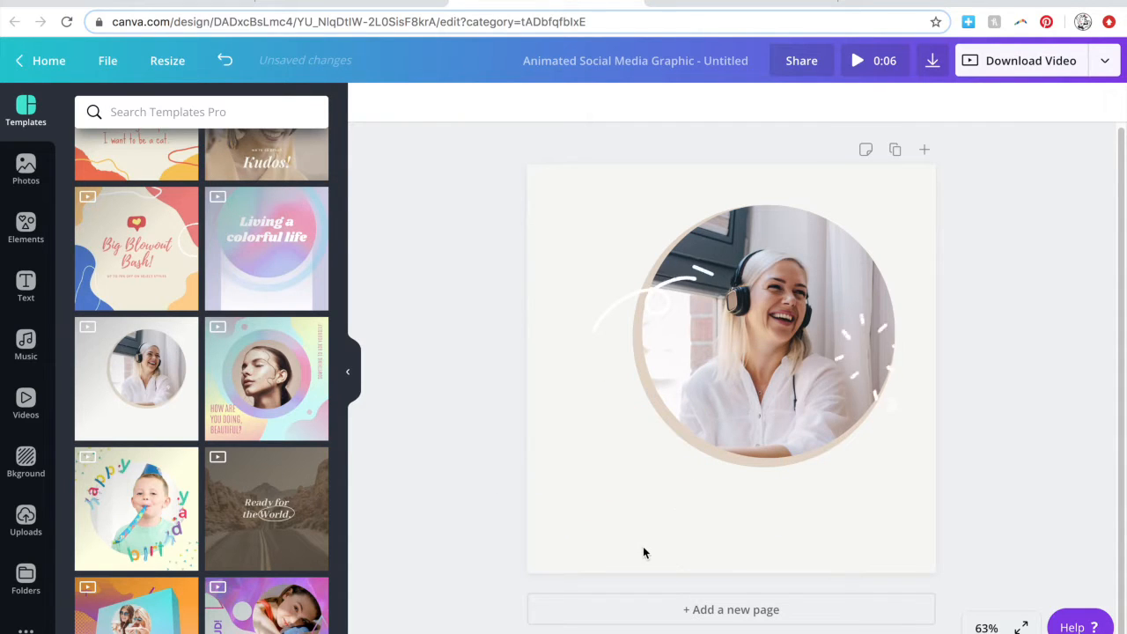
Set the page's background colour to #38686d
click(550, 181)
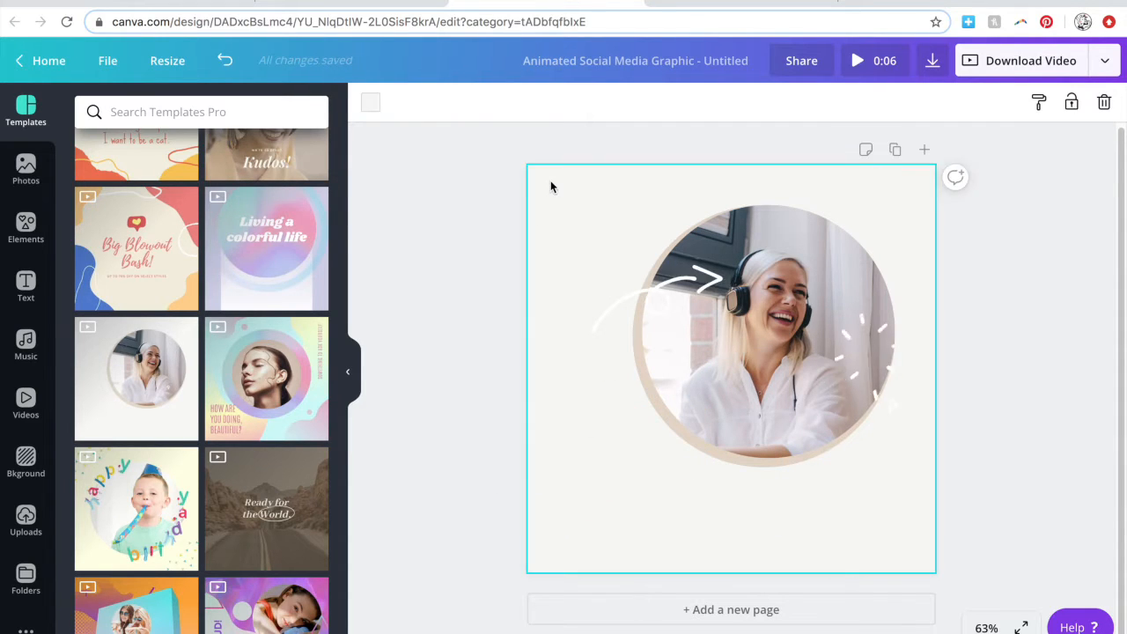
click(369, 106)
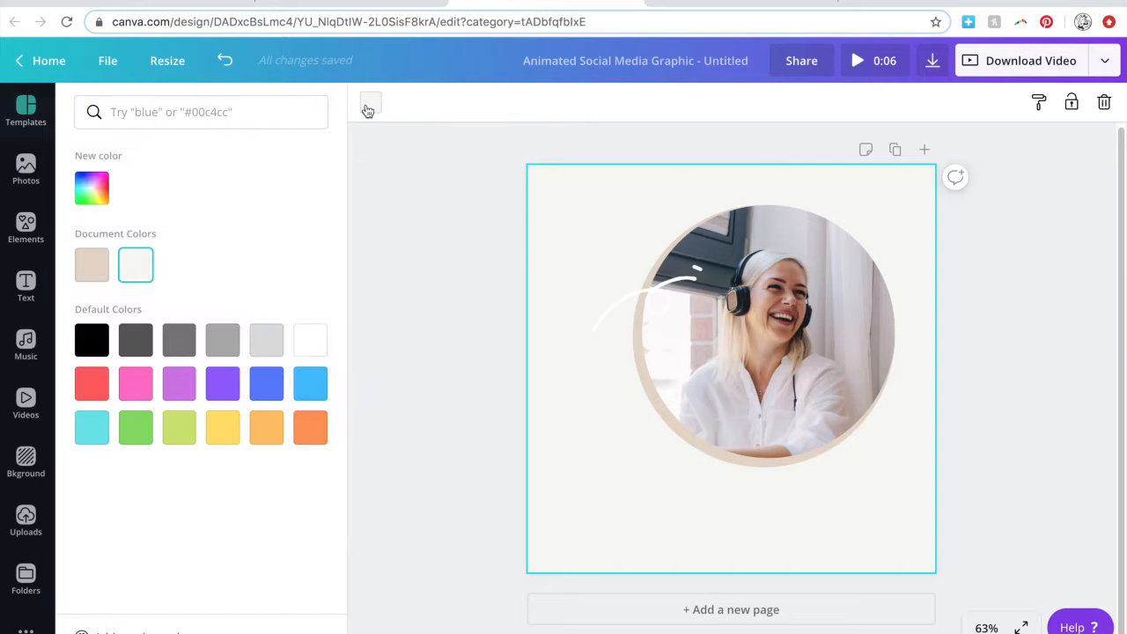
click(91, 187)
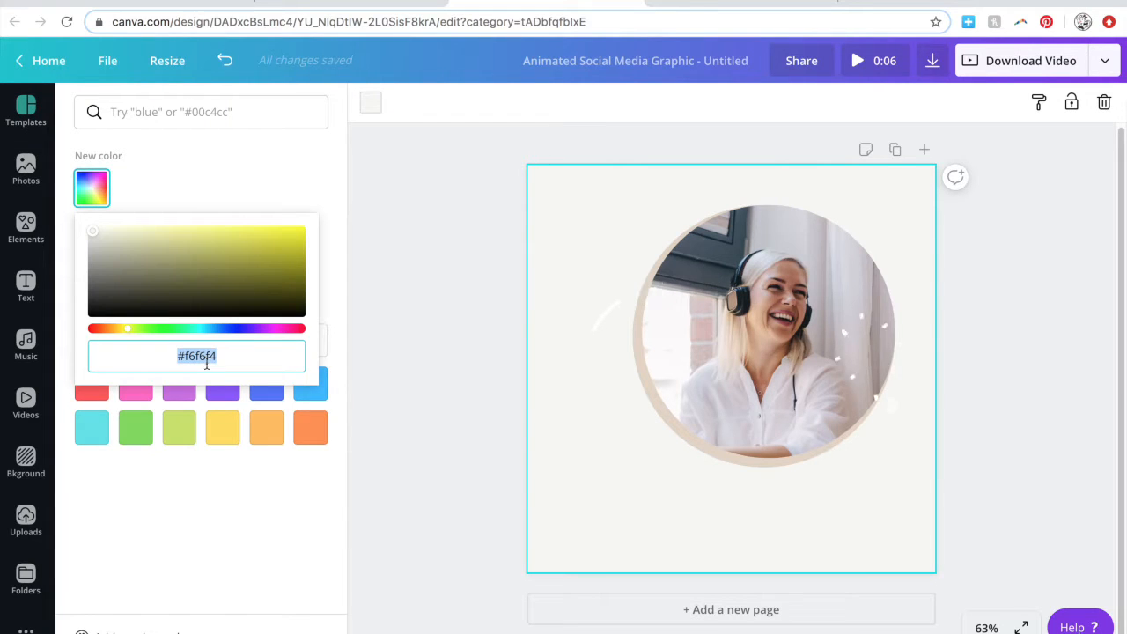
text(#38)
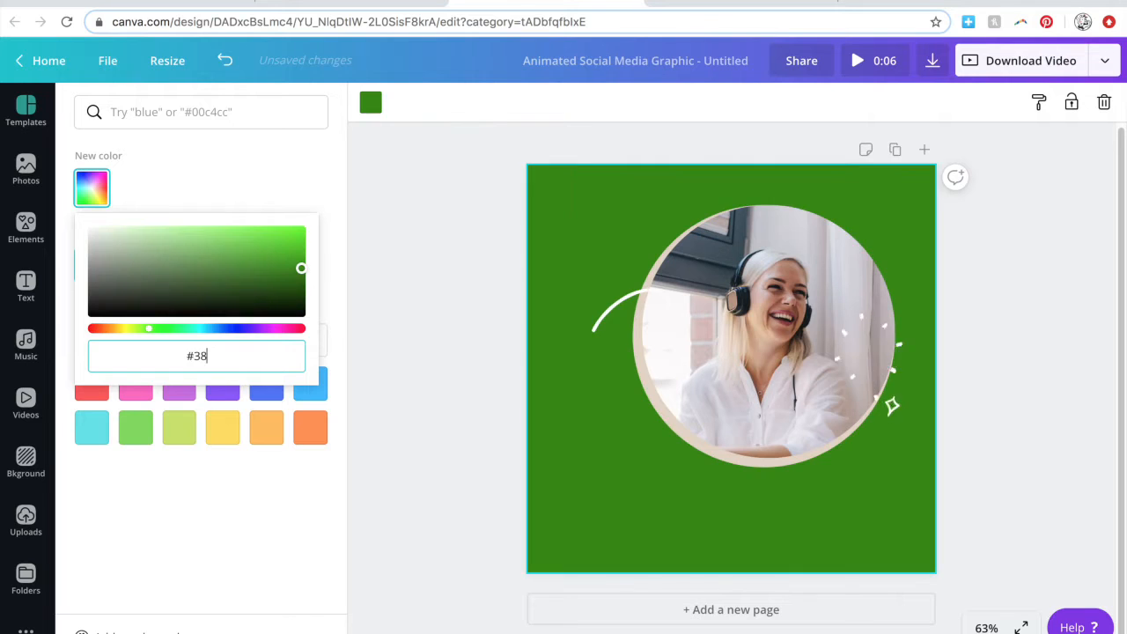
text(63)
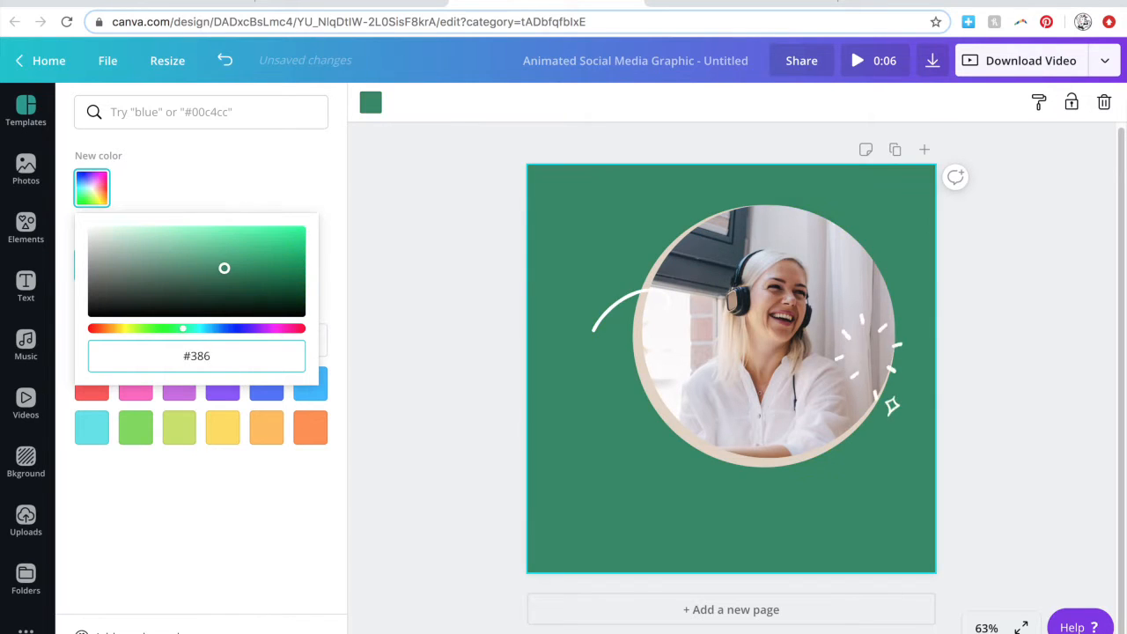
key(BackSpace)
text(86d)
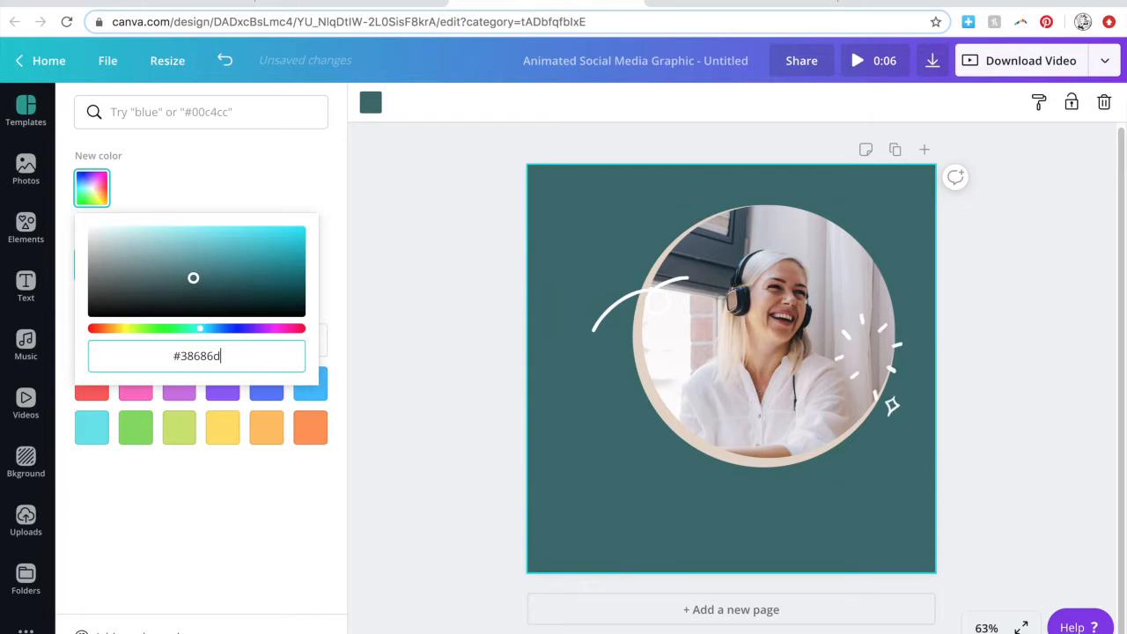
key(Return)
Replace the portrait in the circular frame with the uploaded photo of the white room with a desk and plant
click(785, 337)
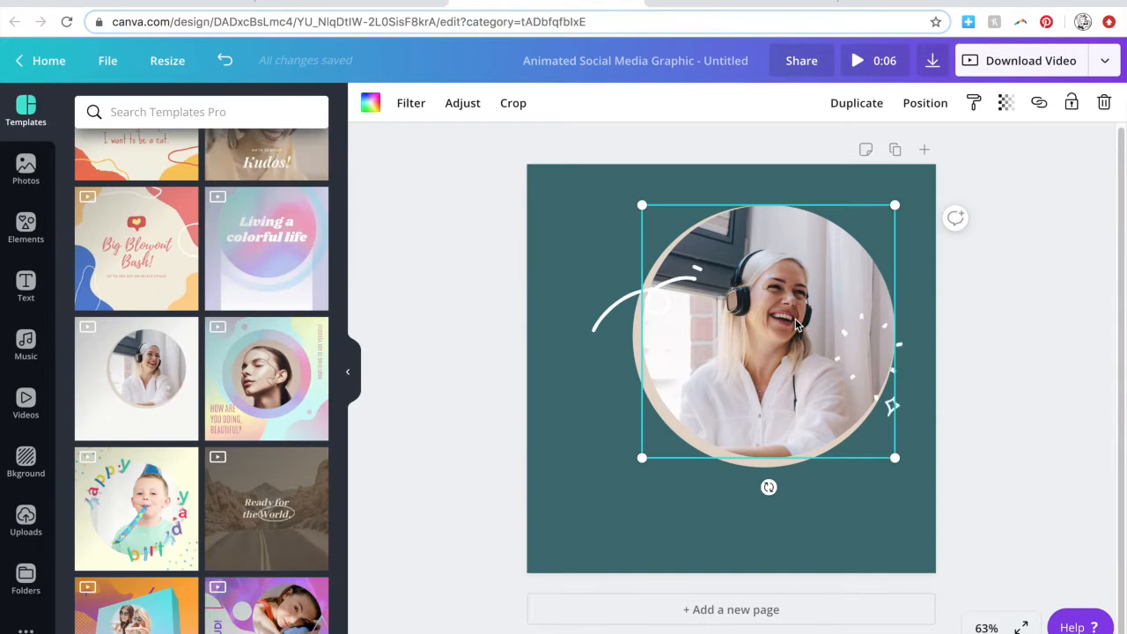
click(25, 520)
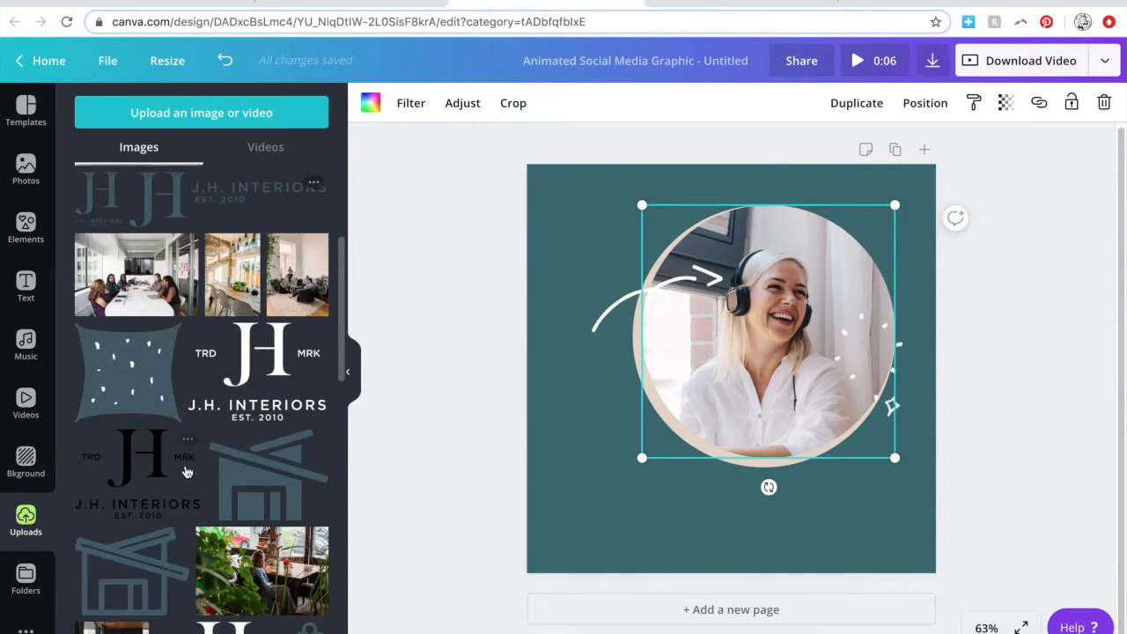
scroll(187, 472, up, 3)
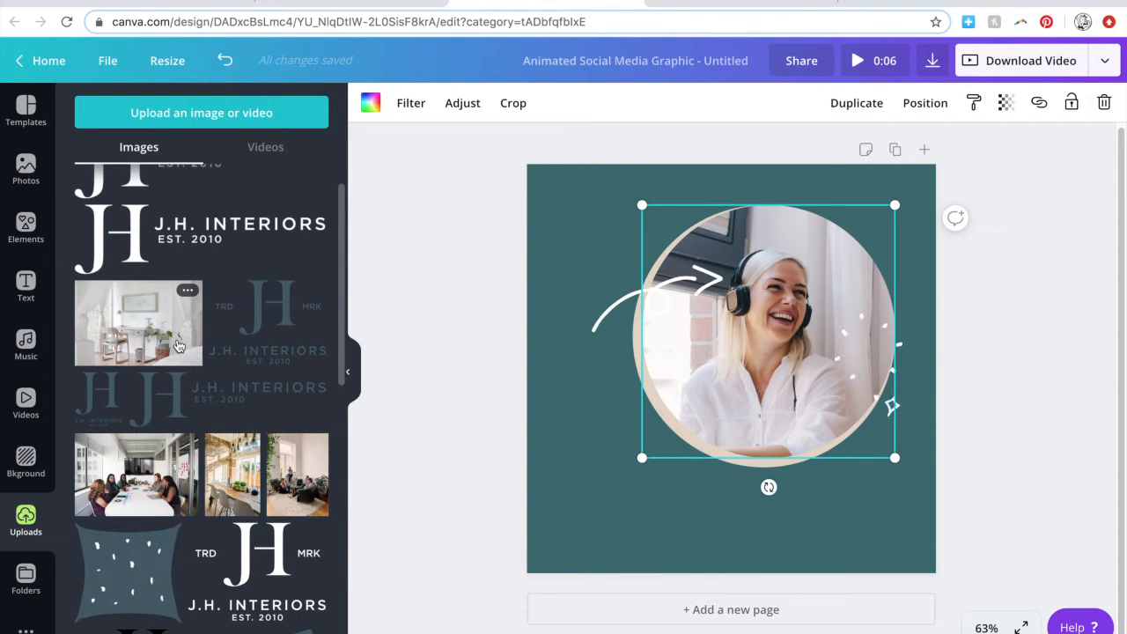
drag(170, 345, 774, 262)
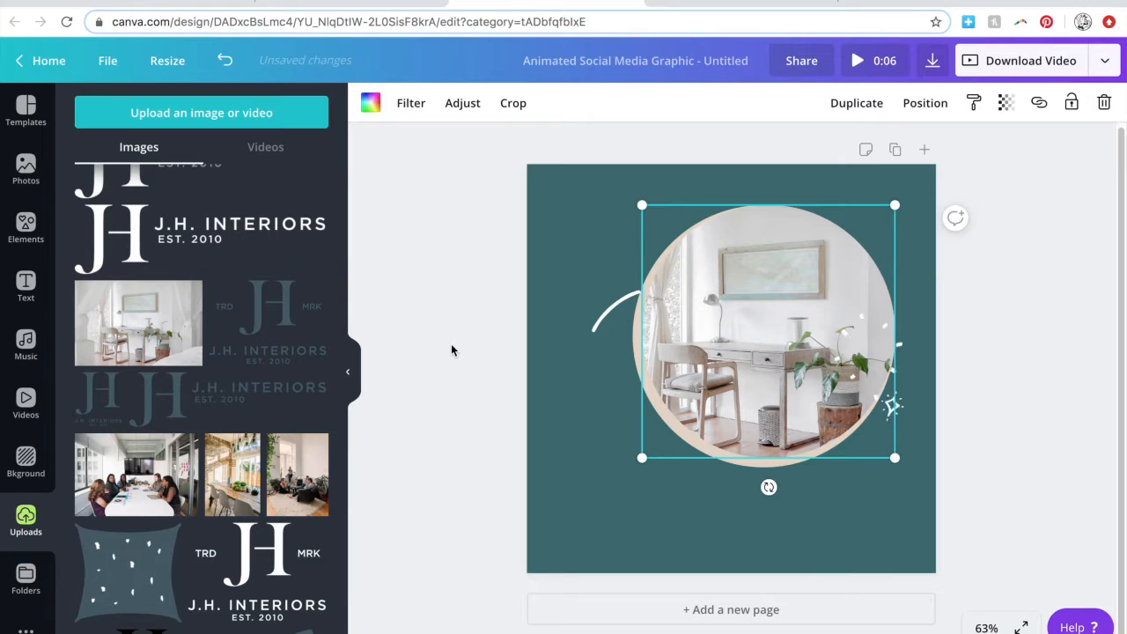
Try enlarging the desk photo inside its circular frame, and undo the crop change
double_click(764, 385)
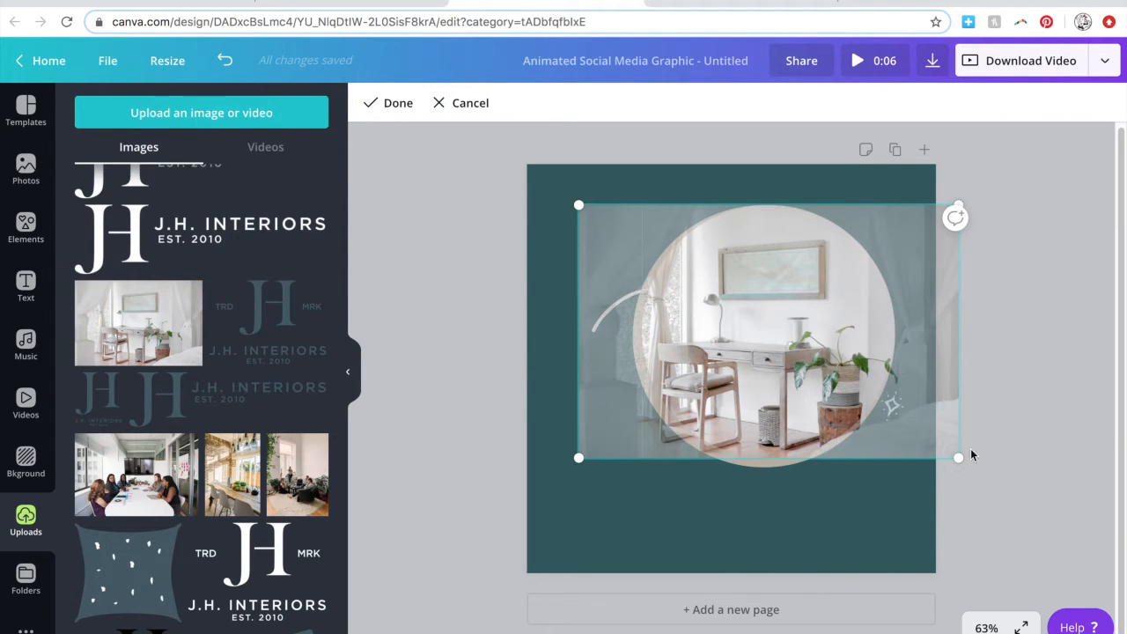
drag(960, 202, 1086, 108)
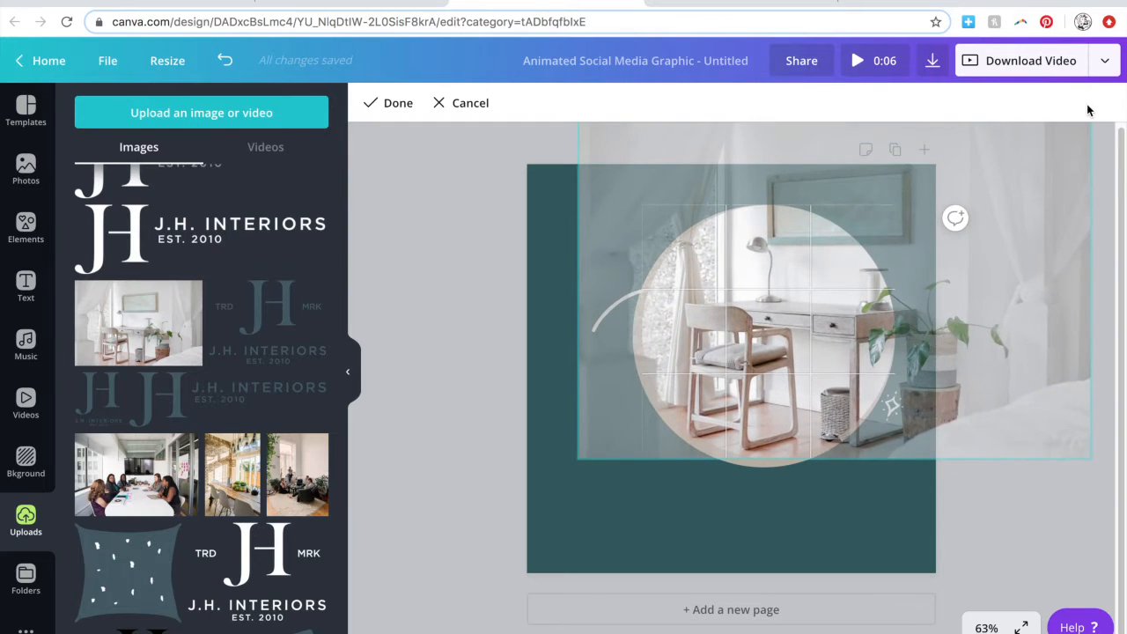
click(432, 443)
click(431, 475)
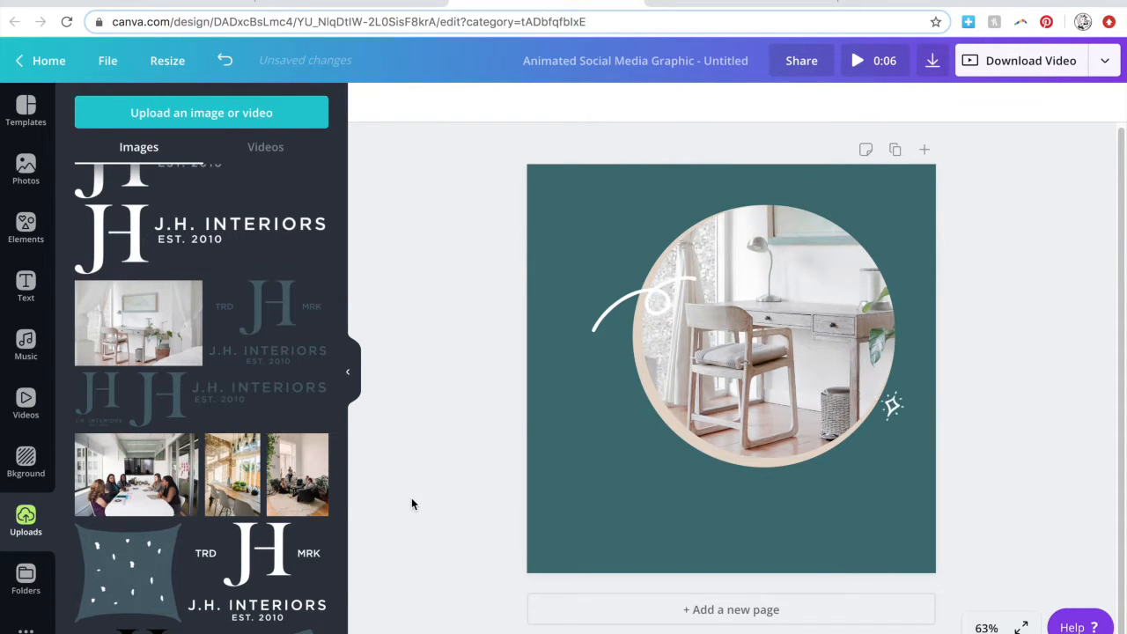
key(ctrl+z)
Try shifting the desk photo slightly to the right within its circular frame, and undo the shift
double_click(695, 403)
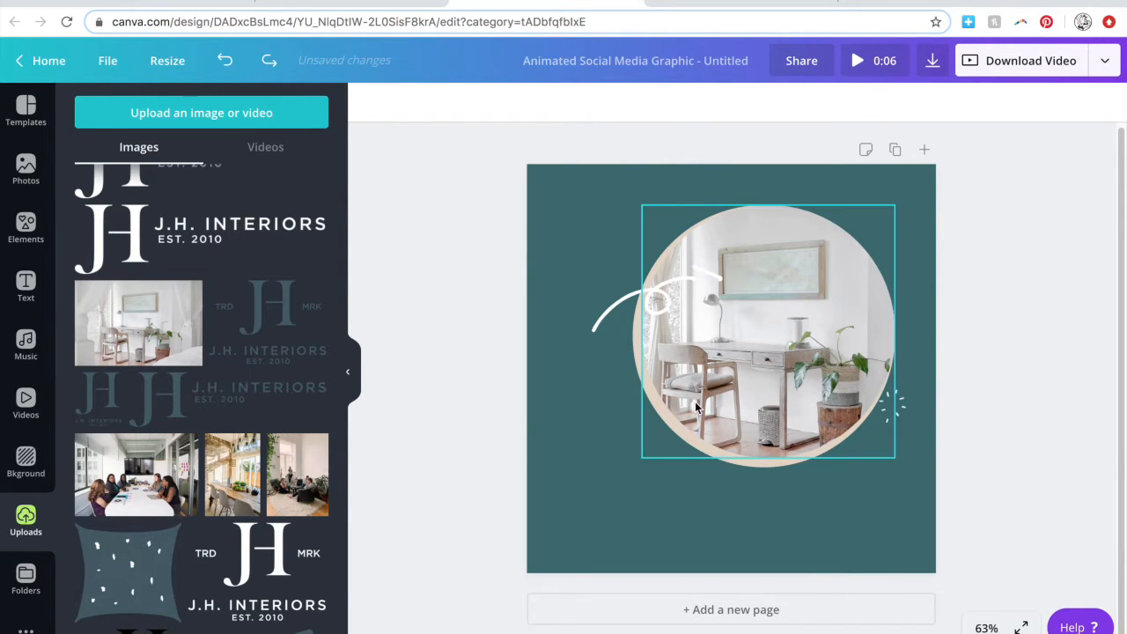
drag(708, 401, 729, 403)
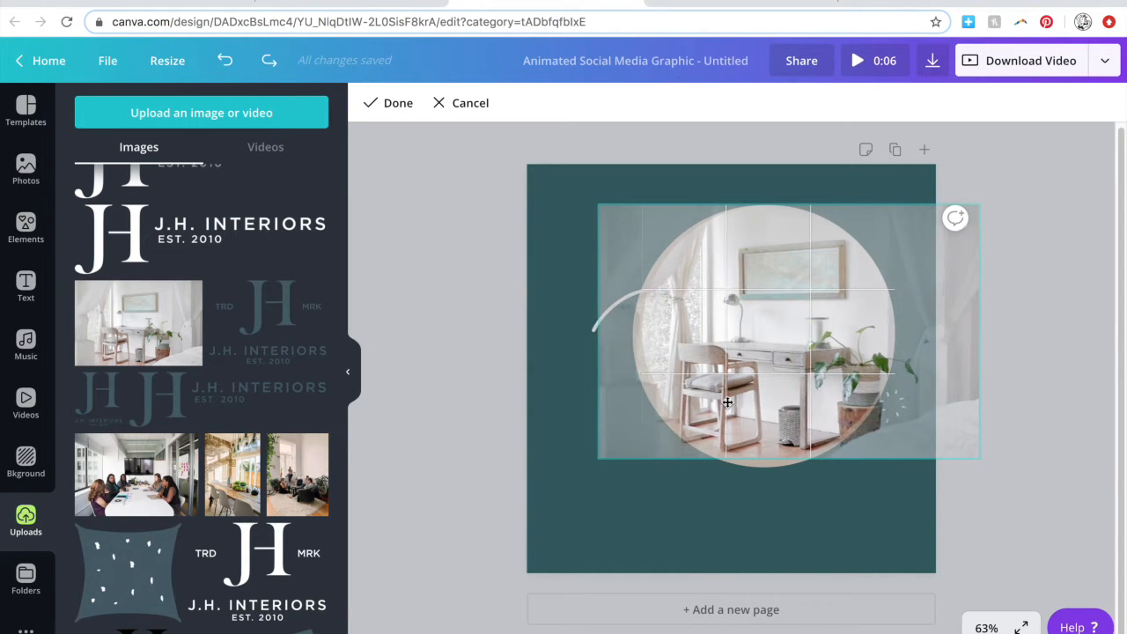
click(461, 451)
key(ctrl+z)
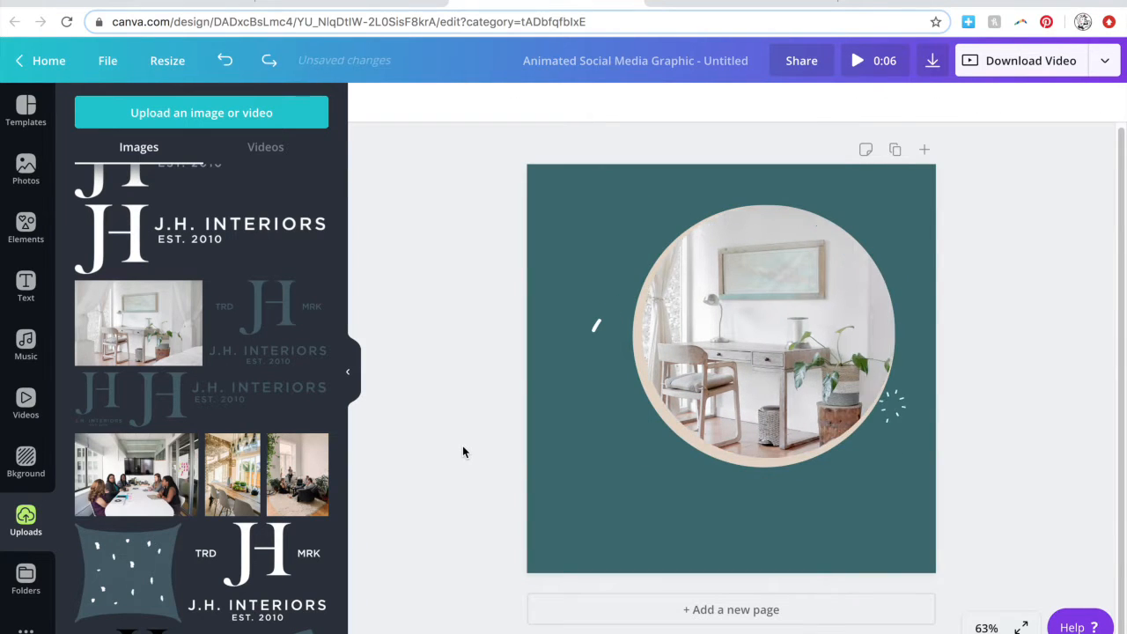
click(739, 413)
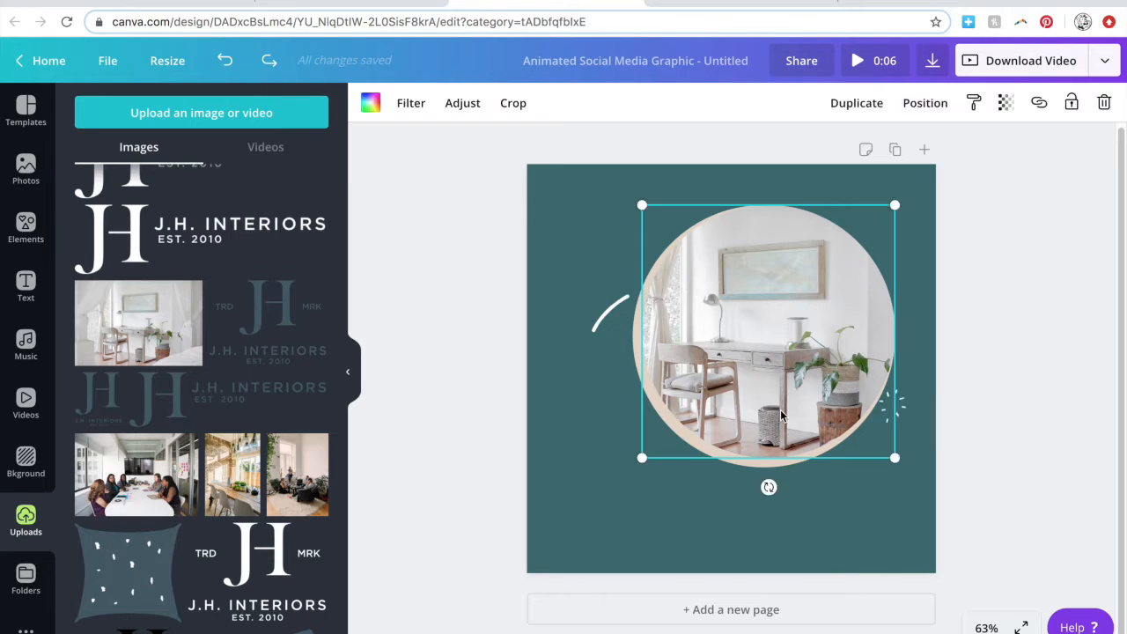
double_click(780, 412)
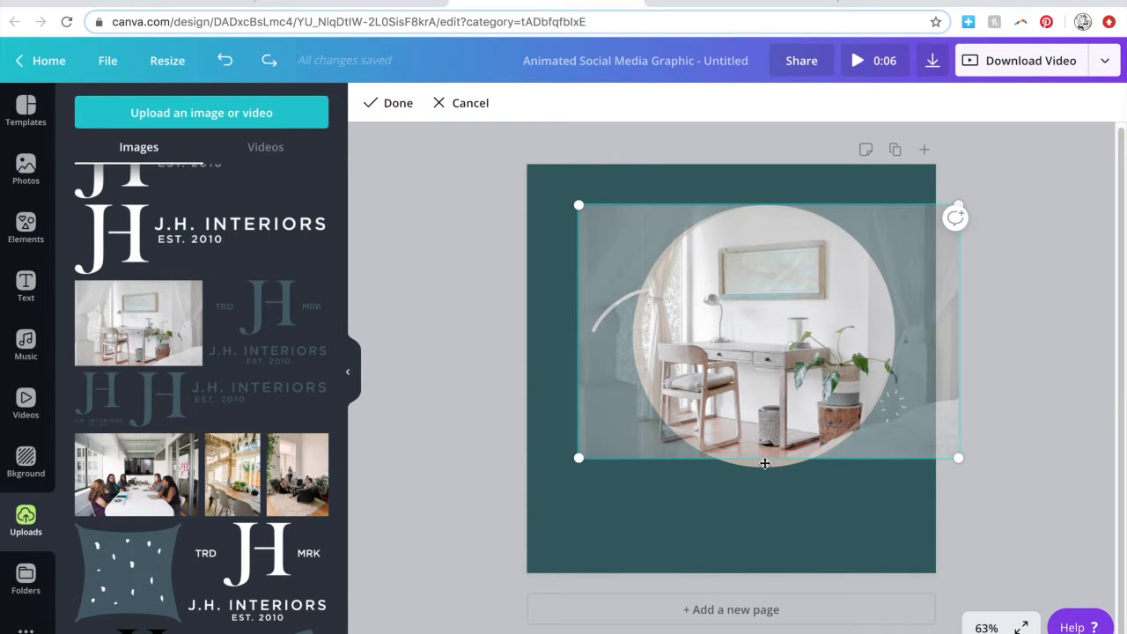
click(475, 494)
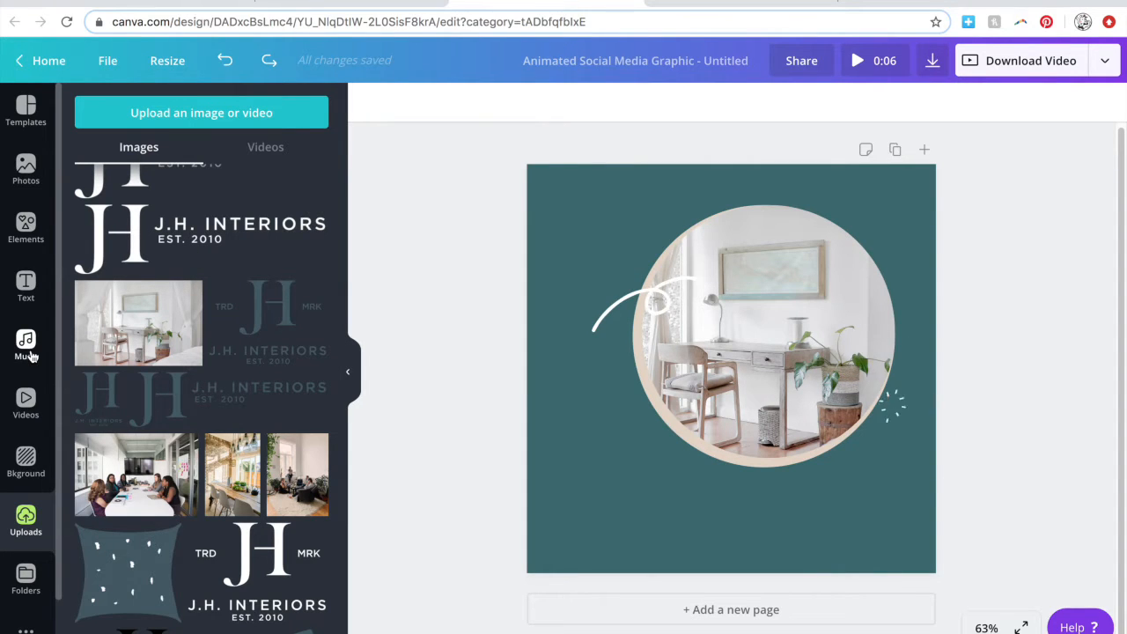
Consult the Pinterest workshop flyer image beside the design, and add a heading text box overlapping the lower-left edge of the circular photo
click(25, 282)
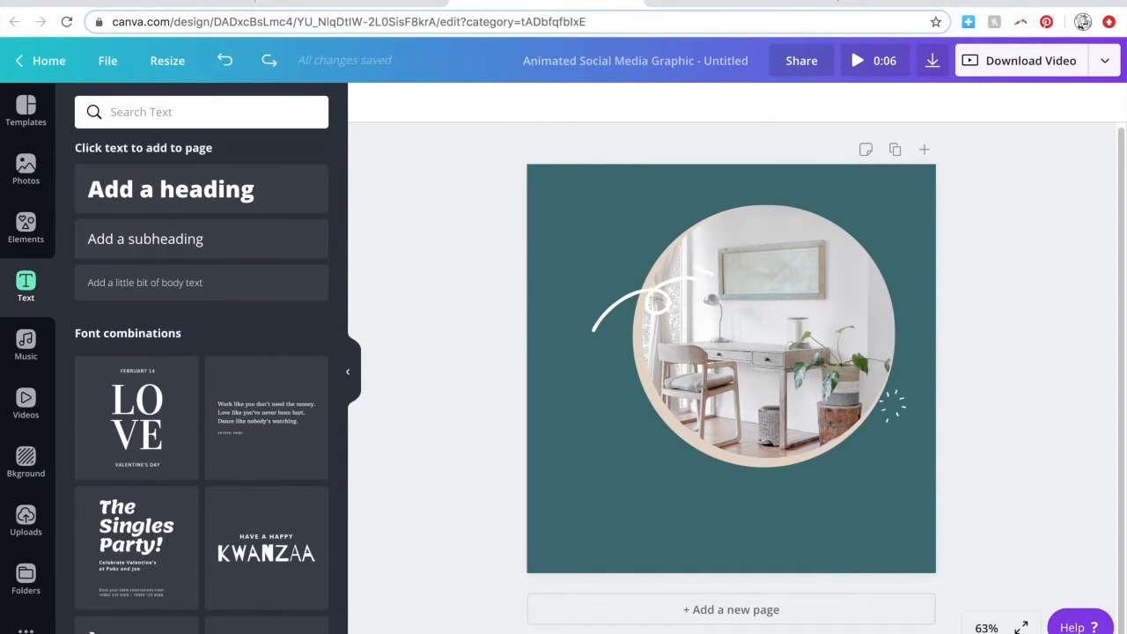
click(822, 633)
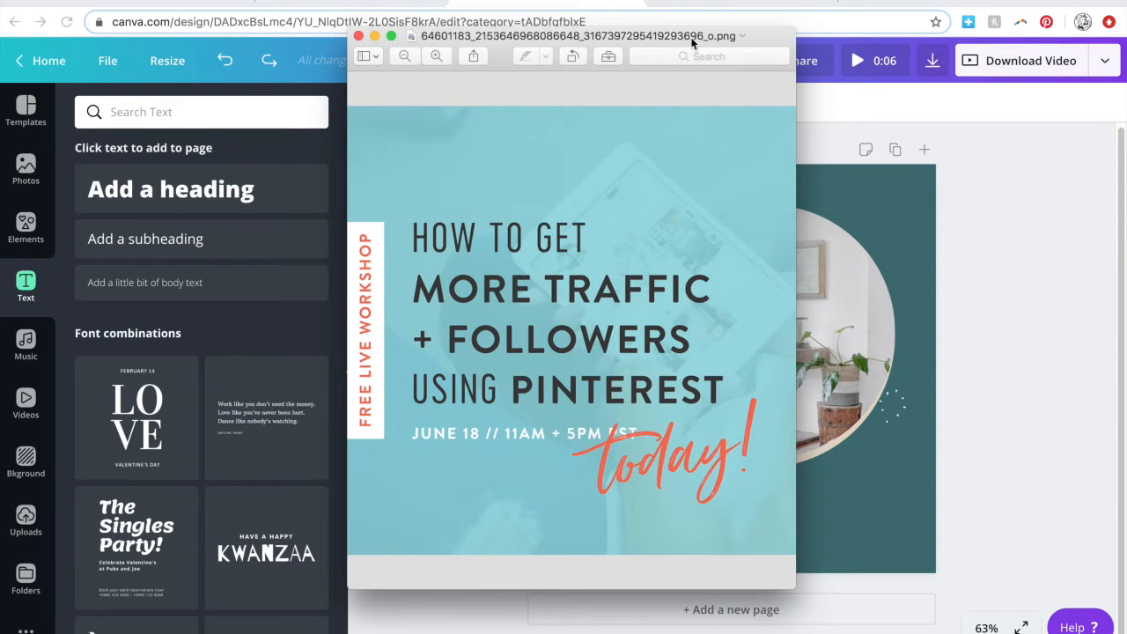
drag(691, 41, 366, 55)
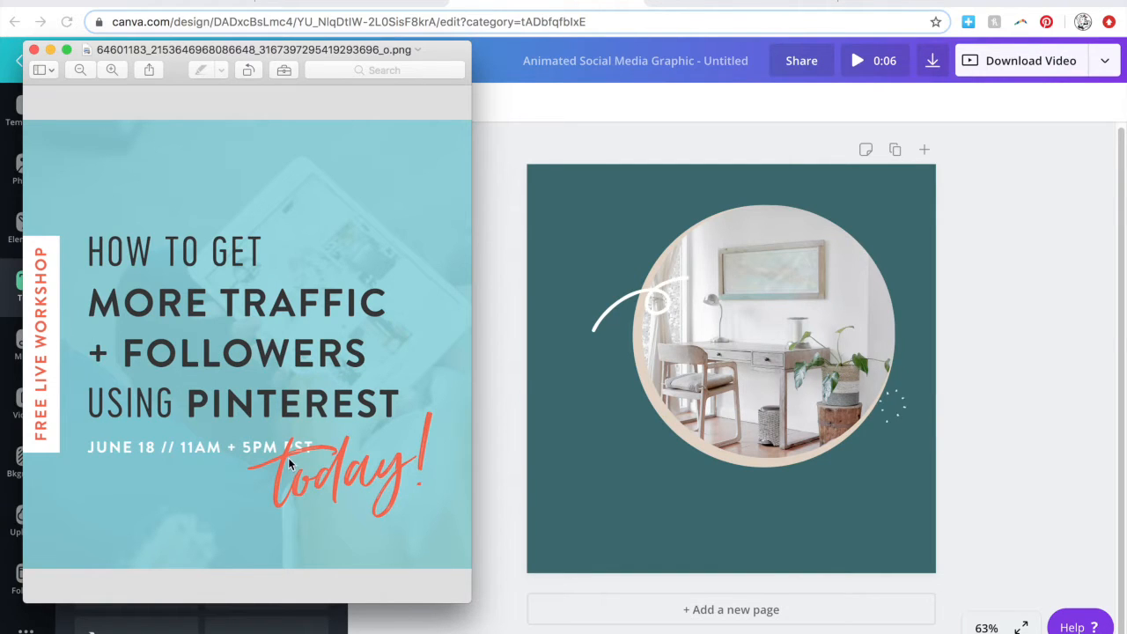
click(50, 49)
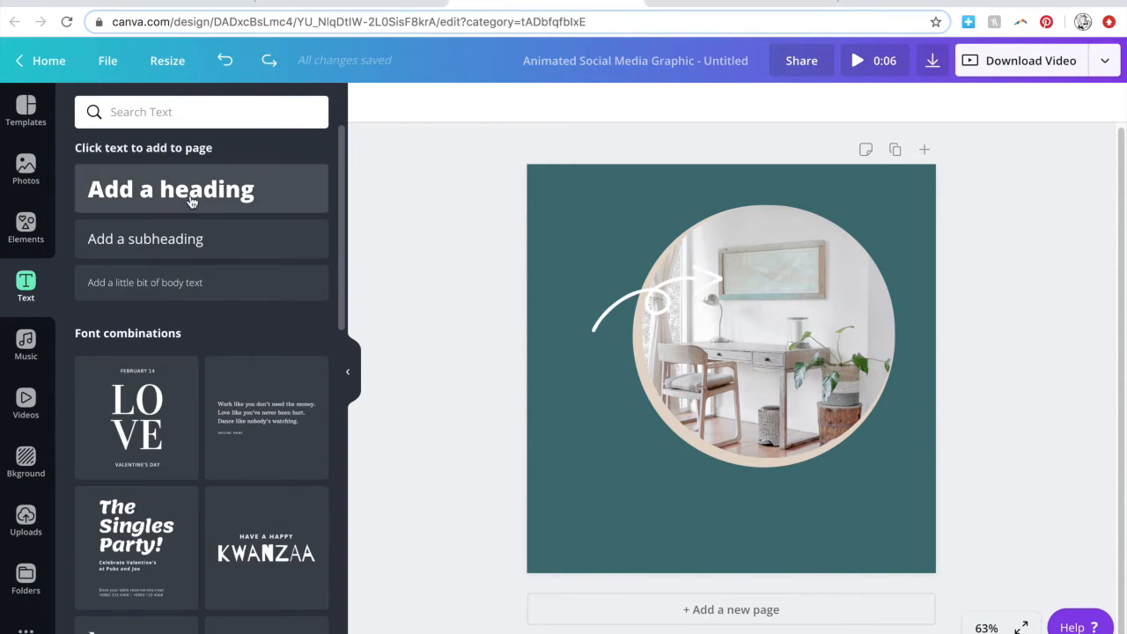
click(234, 188)
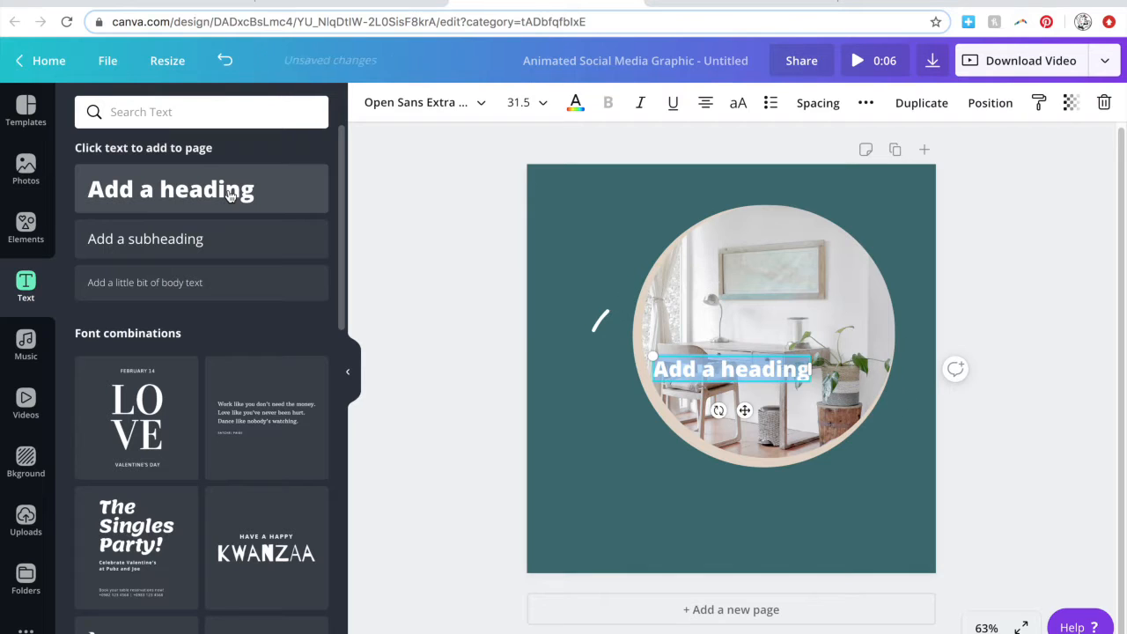
drag(744, 411, 659, 446)
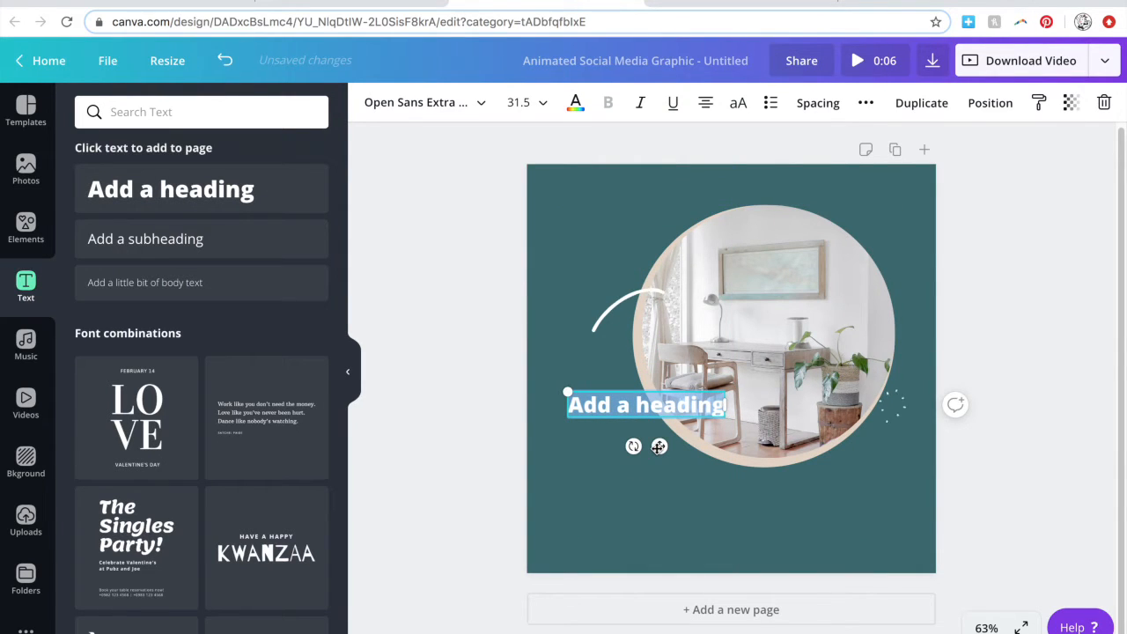
Add a subheading reading "HOW TO" in uppercase above the heading, lined up with the heading's left edge
click(249, 246)
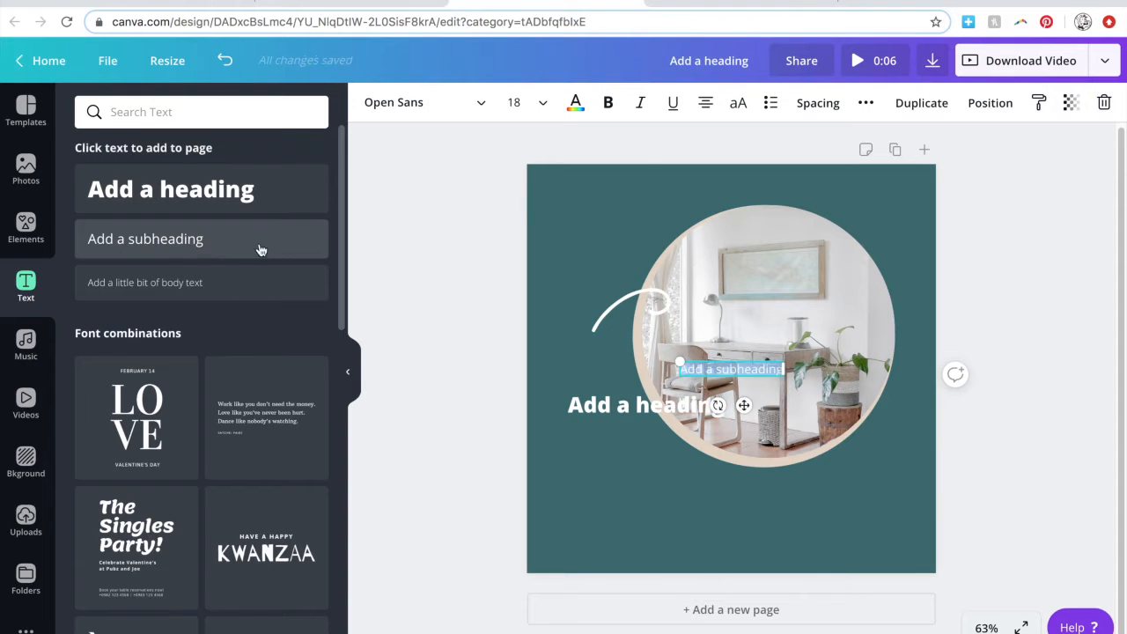
drag(731, 369, 616, 367)
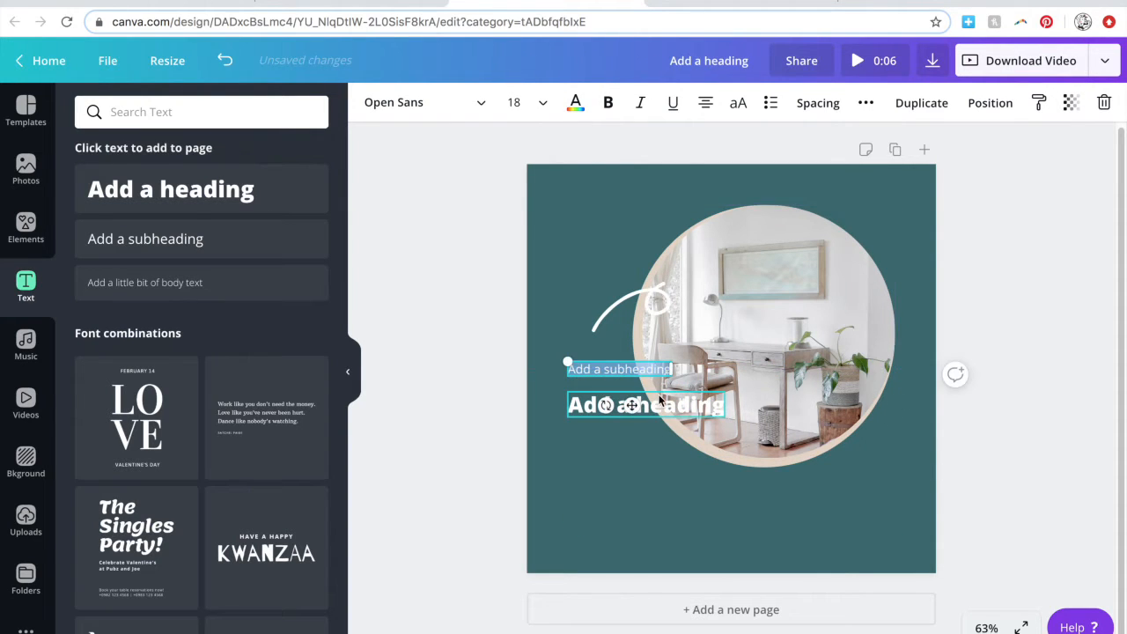
text(How to)
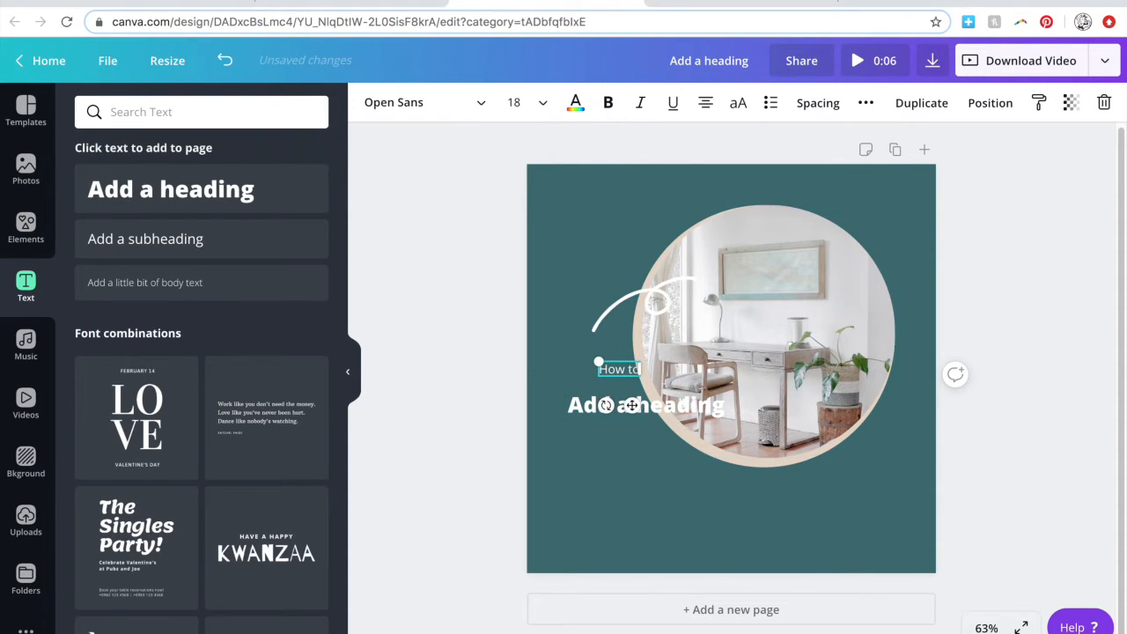
click(735, 107)
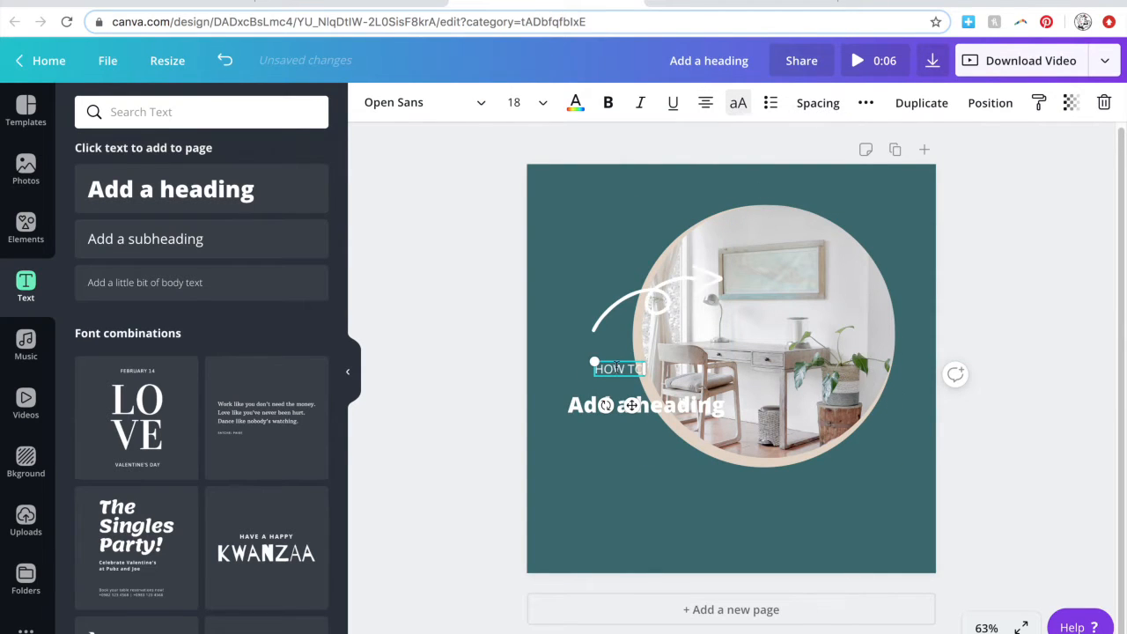
drag(632, 405, 607, 406)
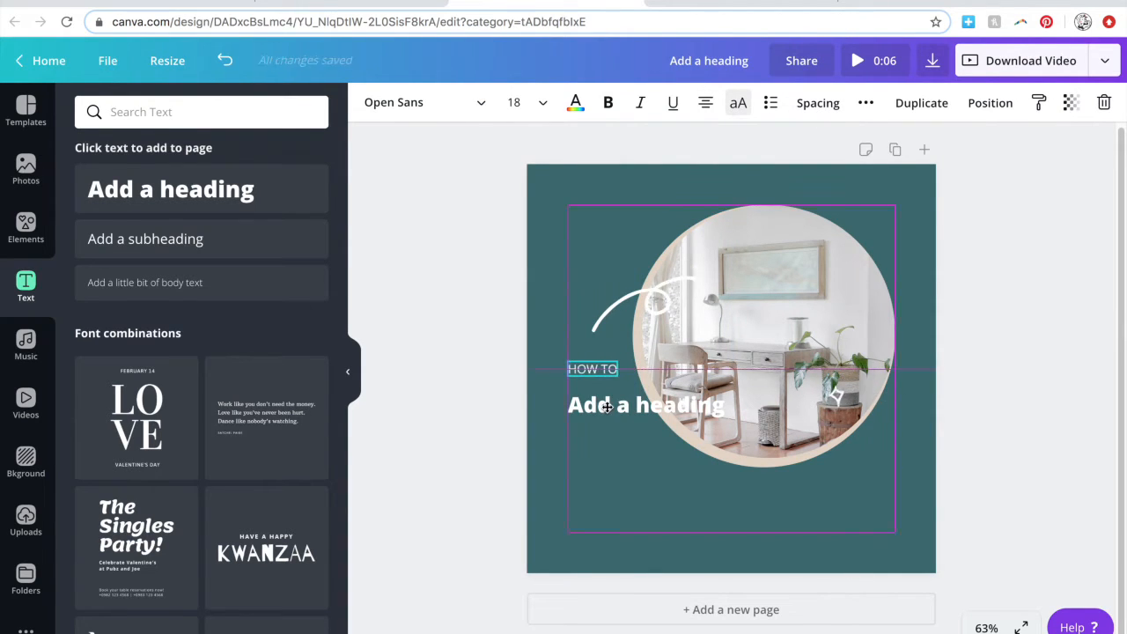
Replace the placeholder heading text with "Plan & Budget for Your Home Office Makeover"
click(652, 407)
click(656, 407)
key(BackSpace)
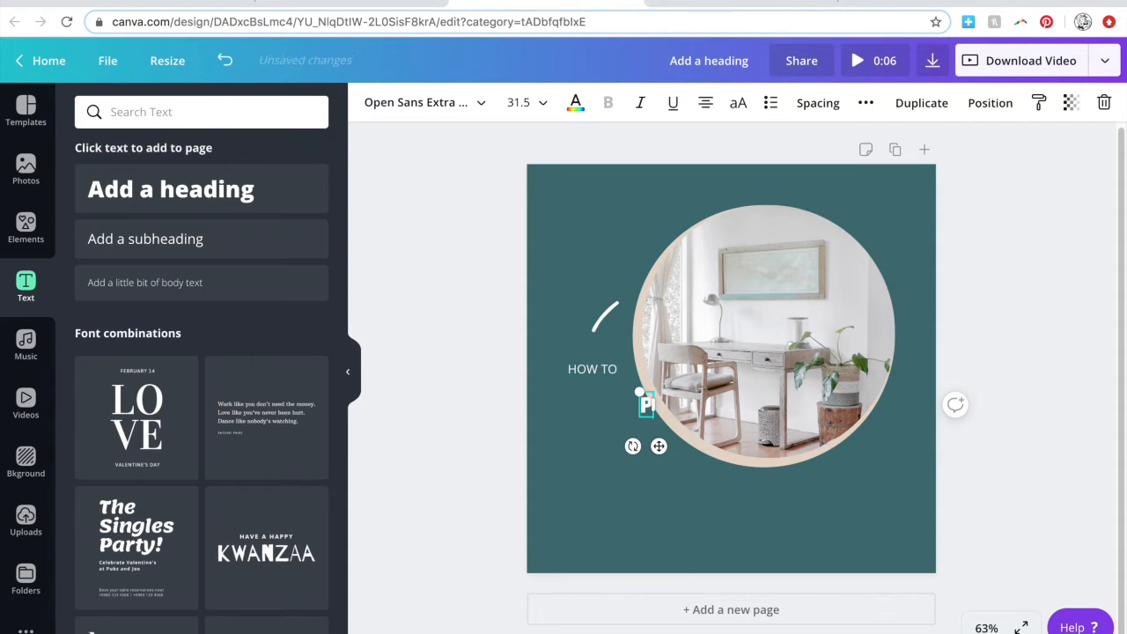
text(Plan &)
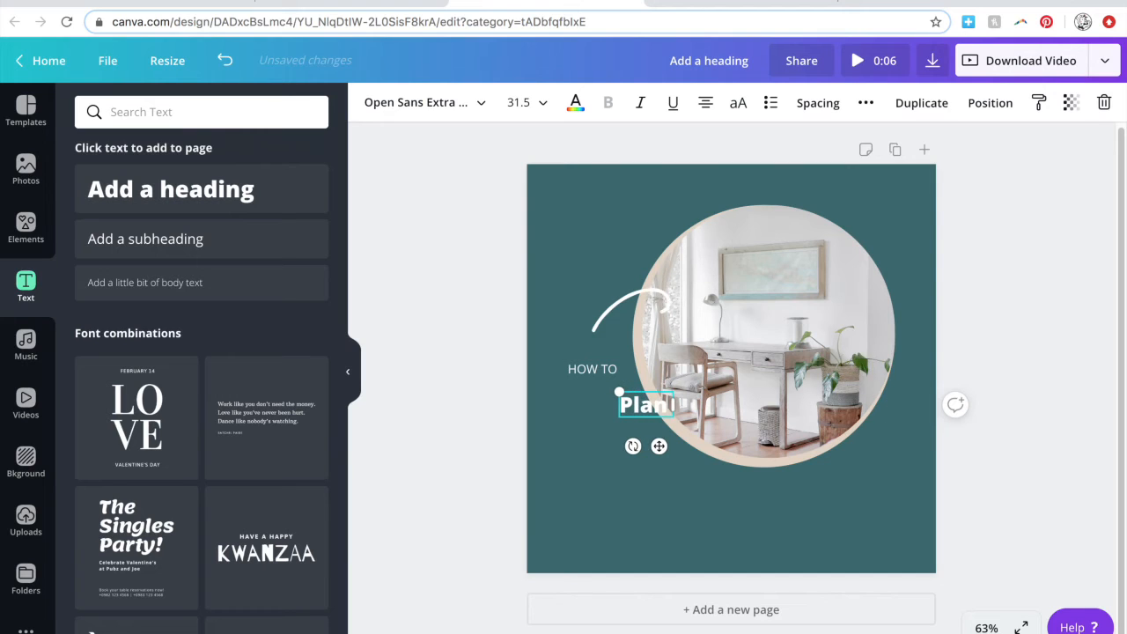
text( Budget)
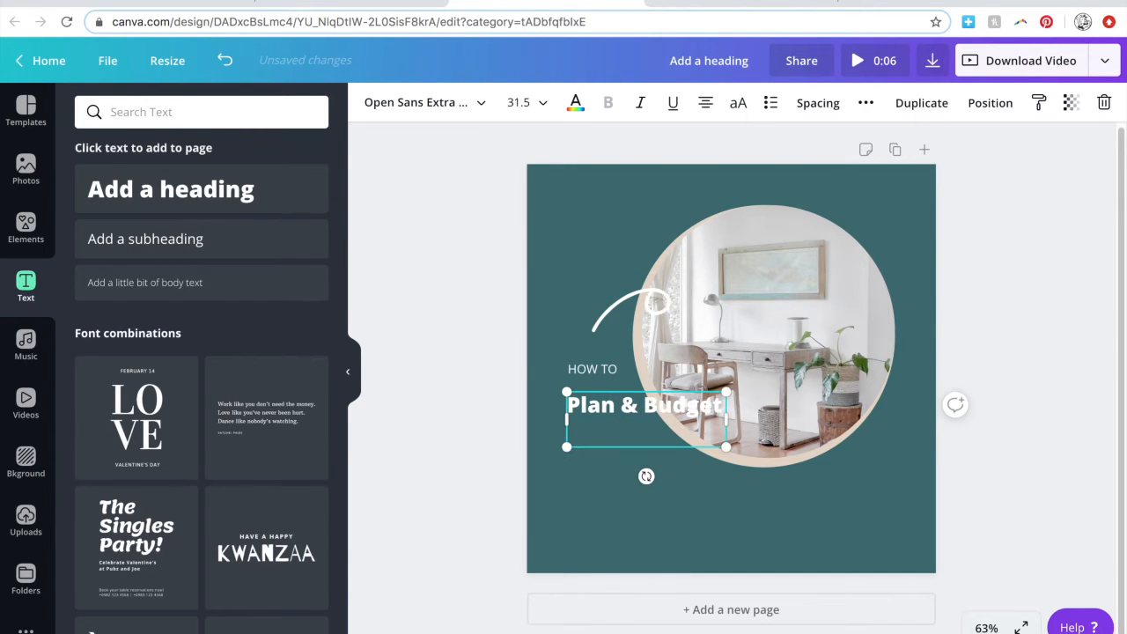
text( for your)
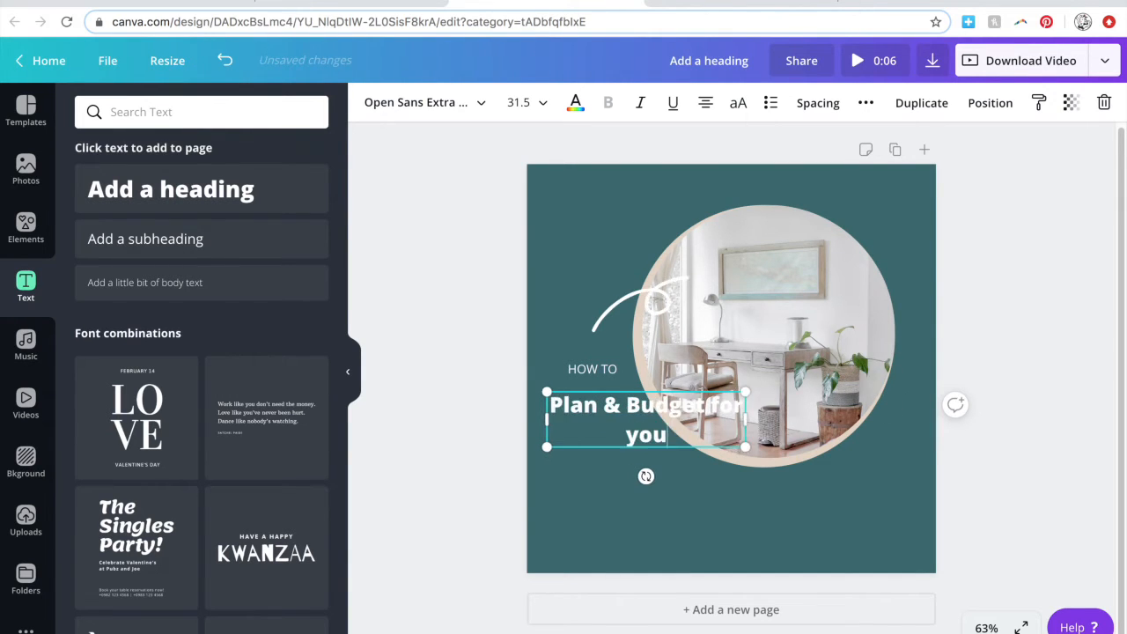
key(BackSpace)
key(BackSpace)
key(BackSpace)
key(BackSpace)
text(Your Home Office Make)
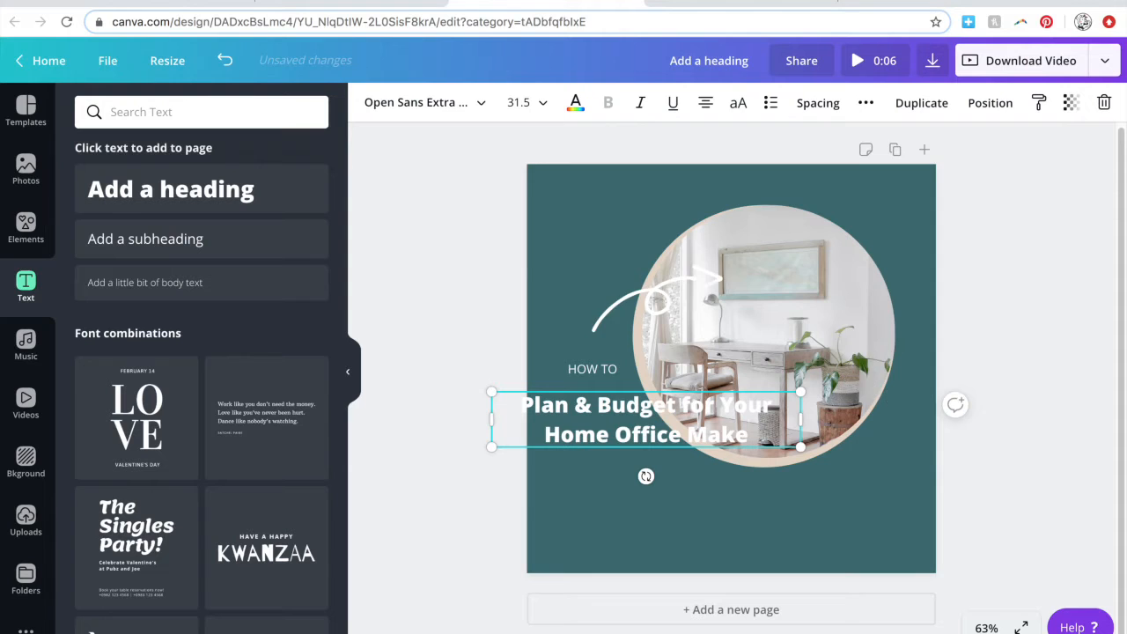
text(over)
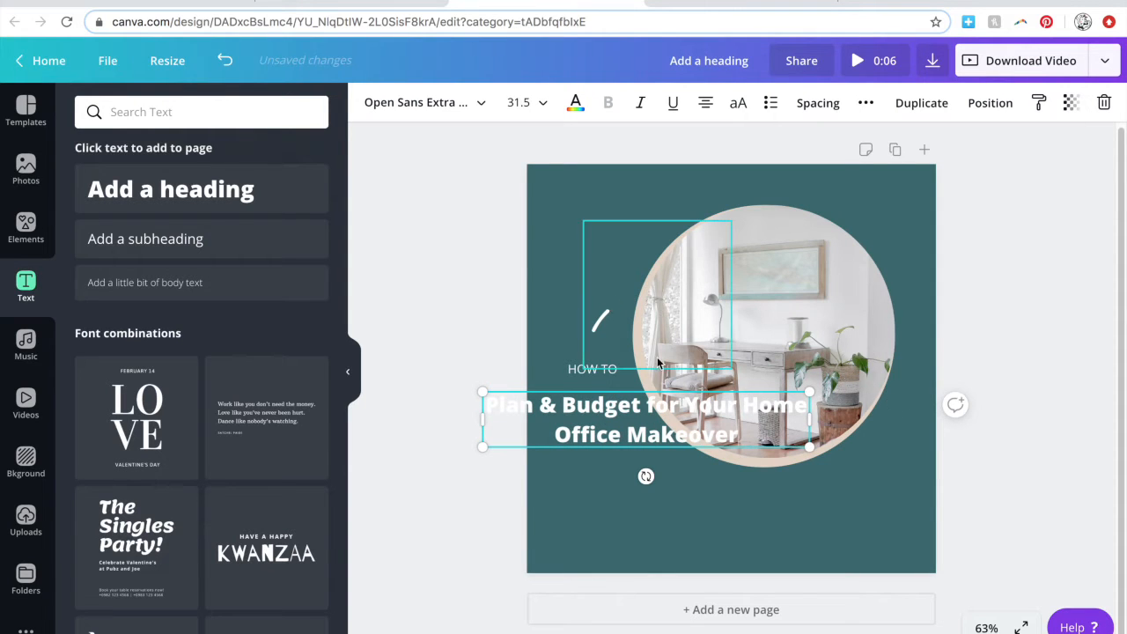
Left-align the heading, fit its box to three lines starting under "HOW TO", and enlarge the text to about size 44
key(ctrl+shift+l)
drag(480, 419, 568, 419)
drag(810, 438, 782, 437)
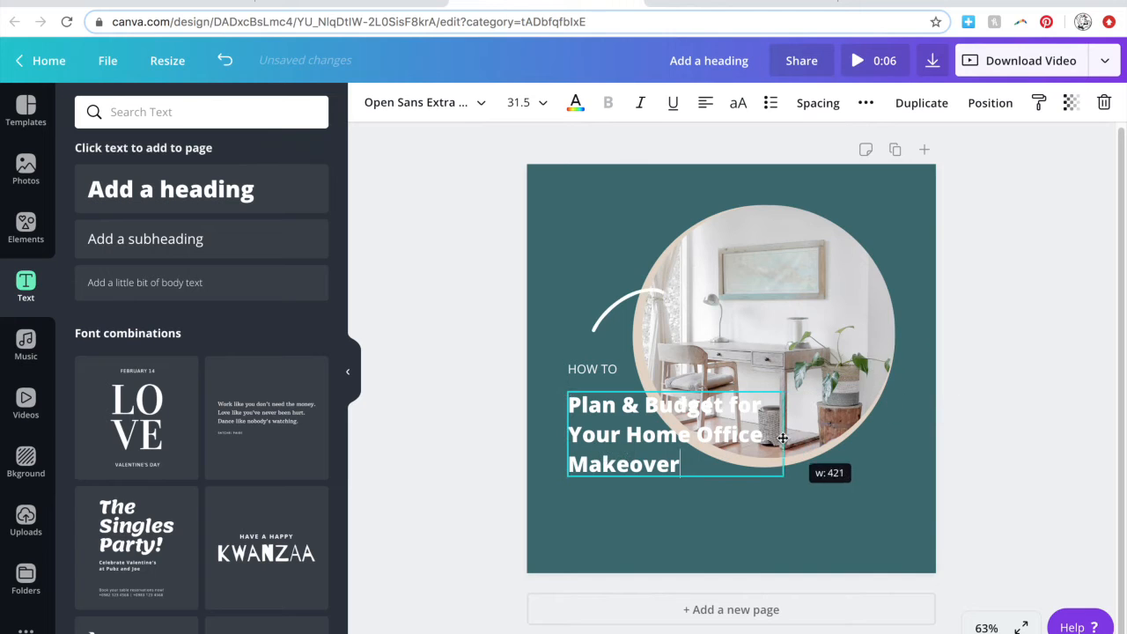
drag(783, 476, 848, 510)
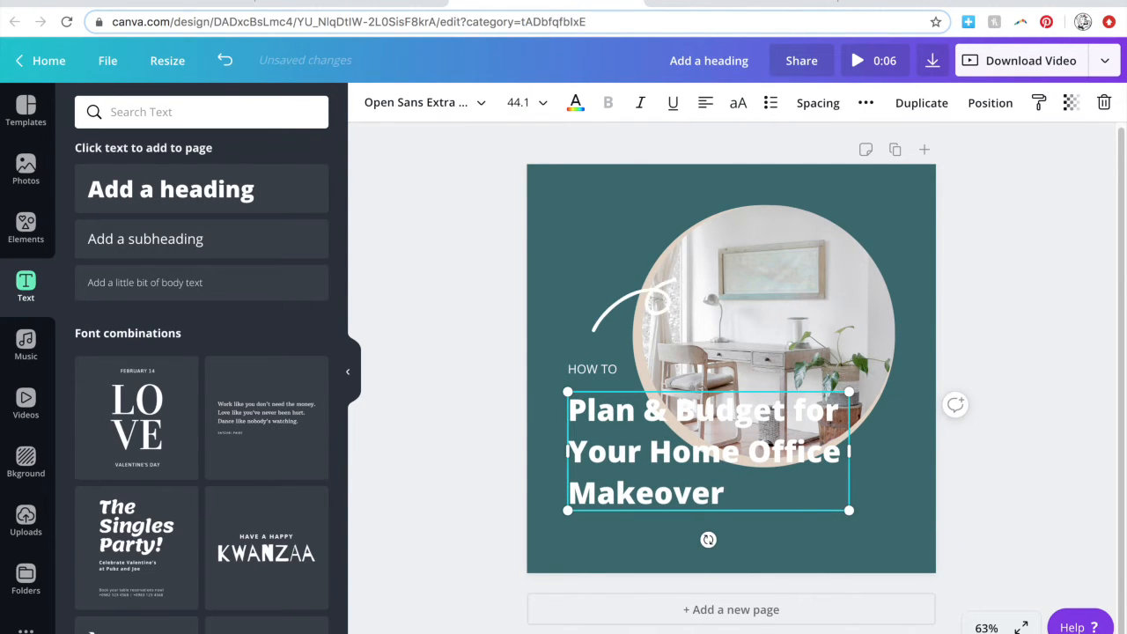
Consult the Pinterest workshop flyer image, and change the heading to uppercase in the Abhaya Libre SemiBold font
click(860, 632)
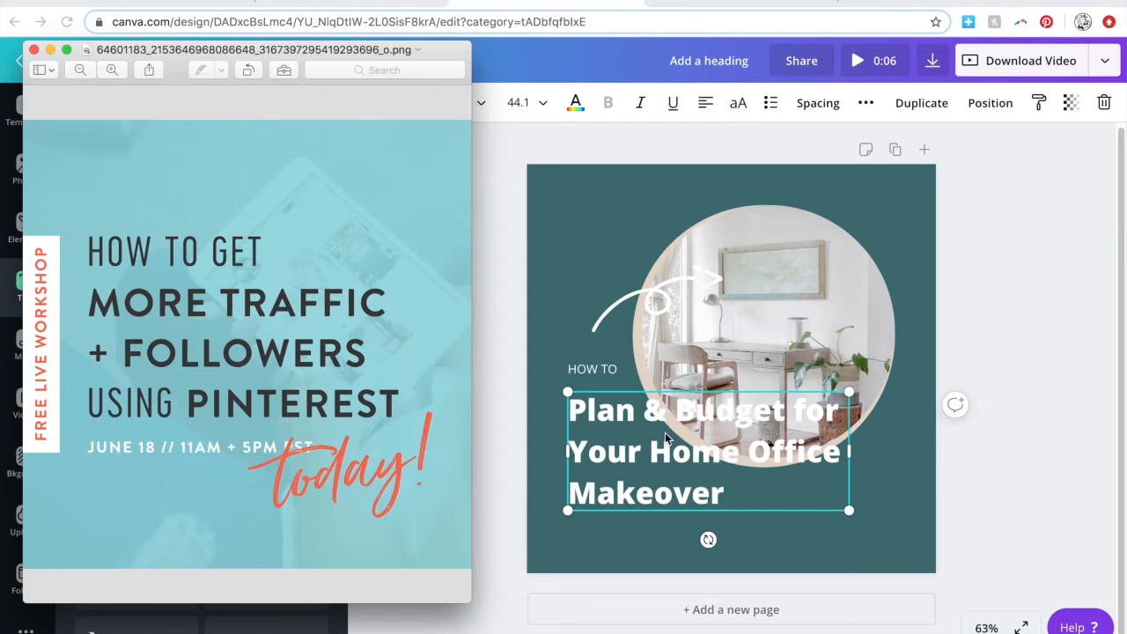
click(772, 291)
click(739, 103)
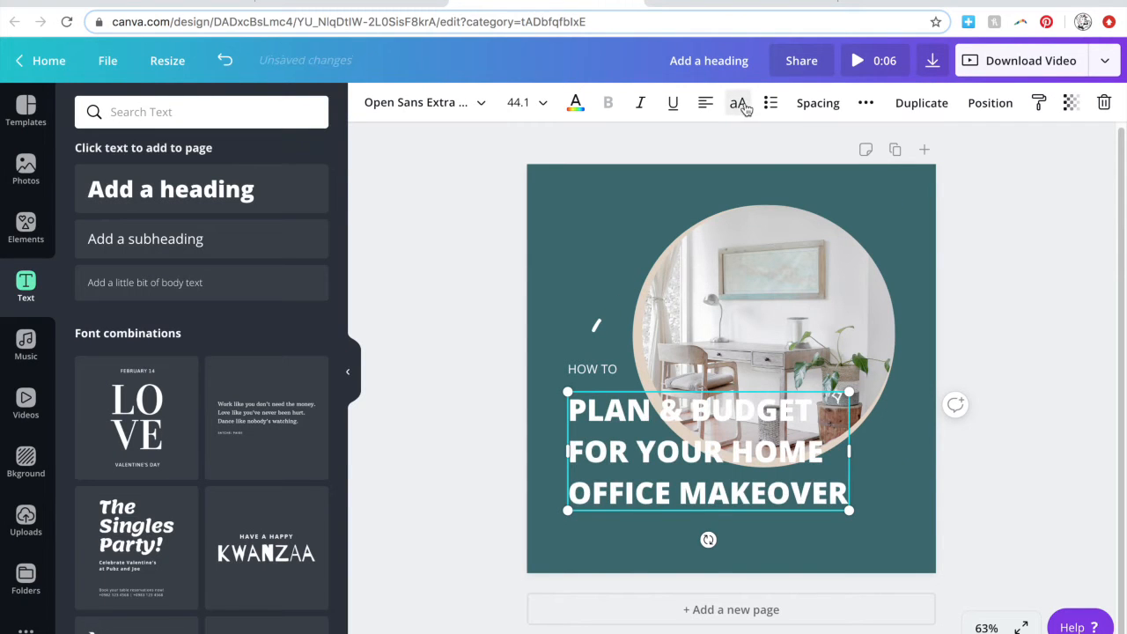
click(476, 108)
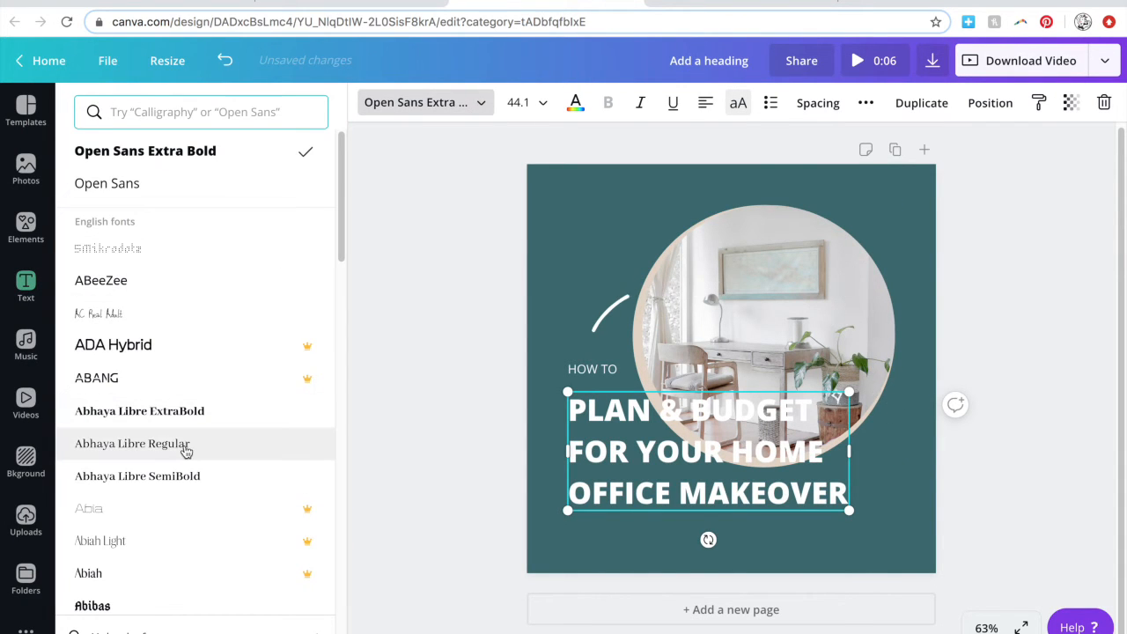
click(190, 478)
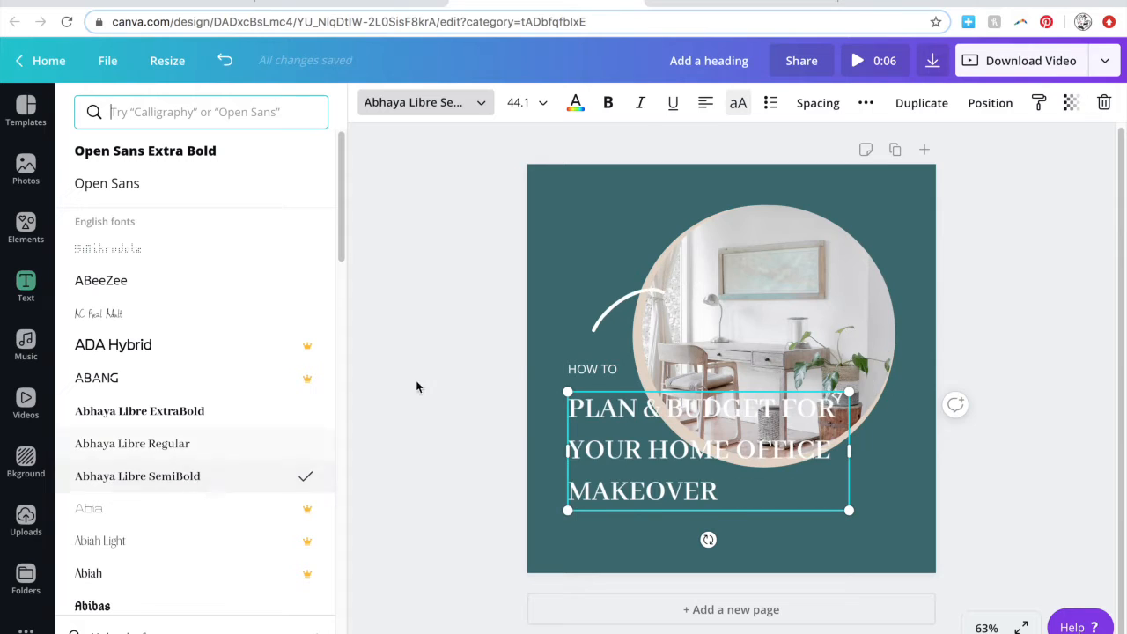
Set the heading's font size to 64, widen its text box slightly, and reduce the line height to 0.83
click(545, 104)
scroll(556, 437, down, 5)
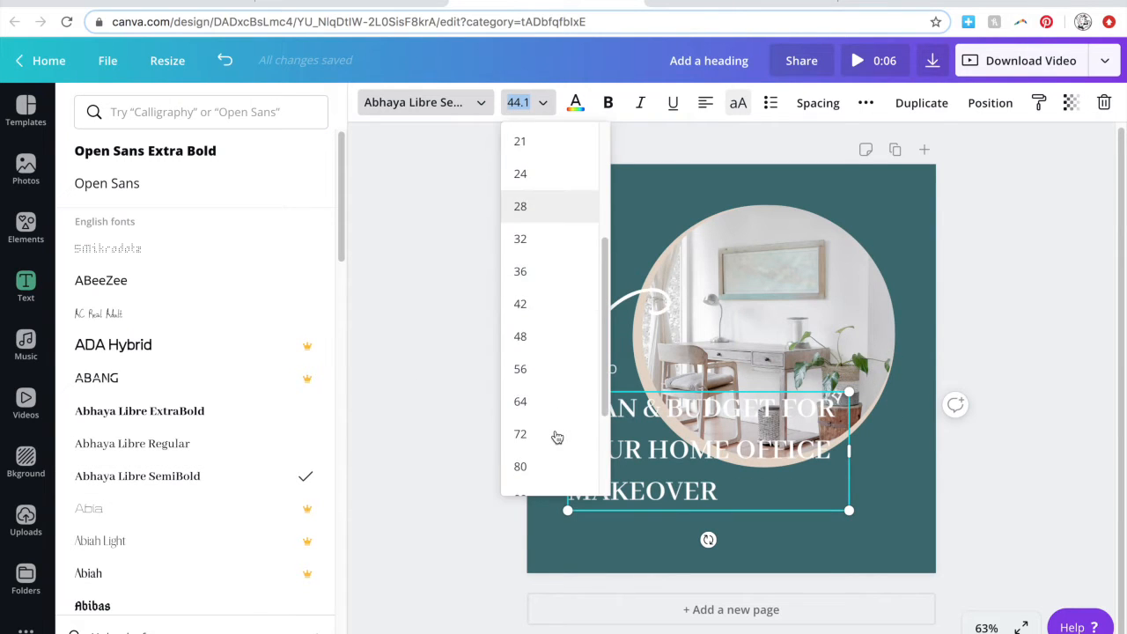
click(532, 371)
drag(851, 540, 889, 539)
click(818, 103)
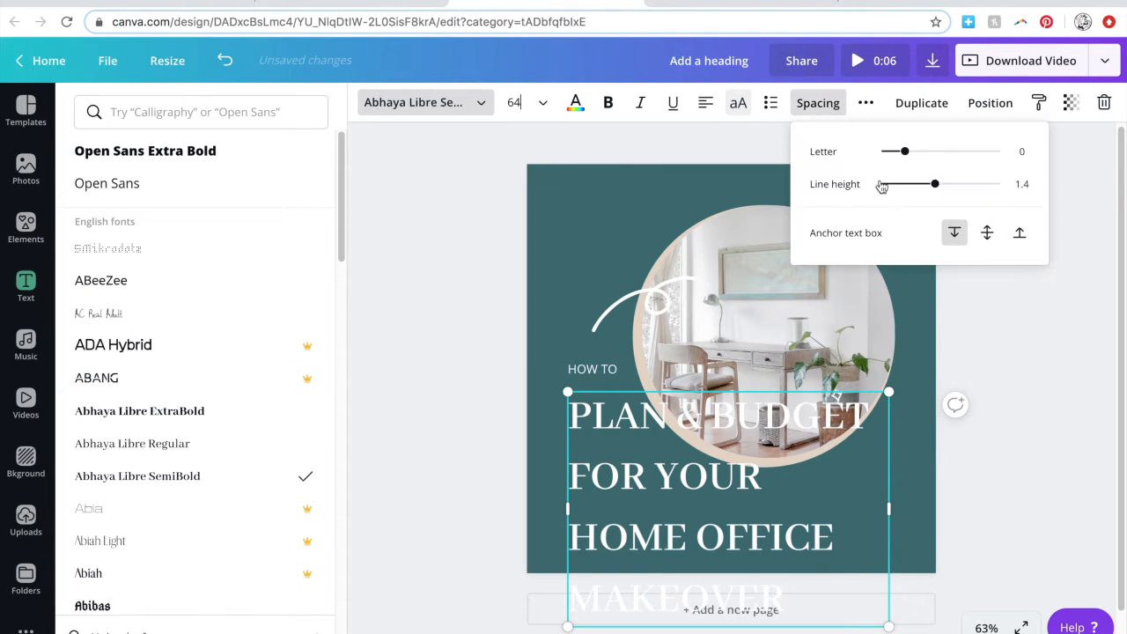
drag(935, 187, 901, 190)
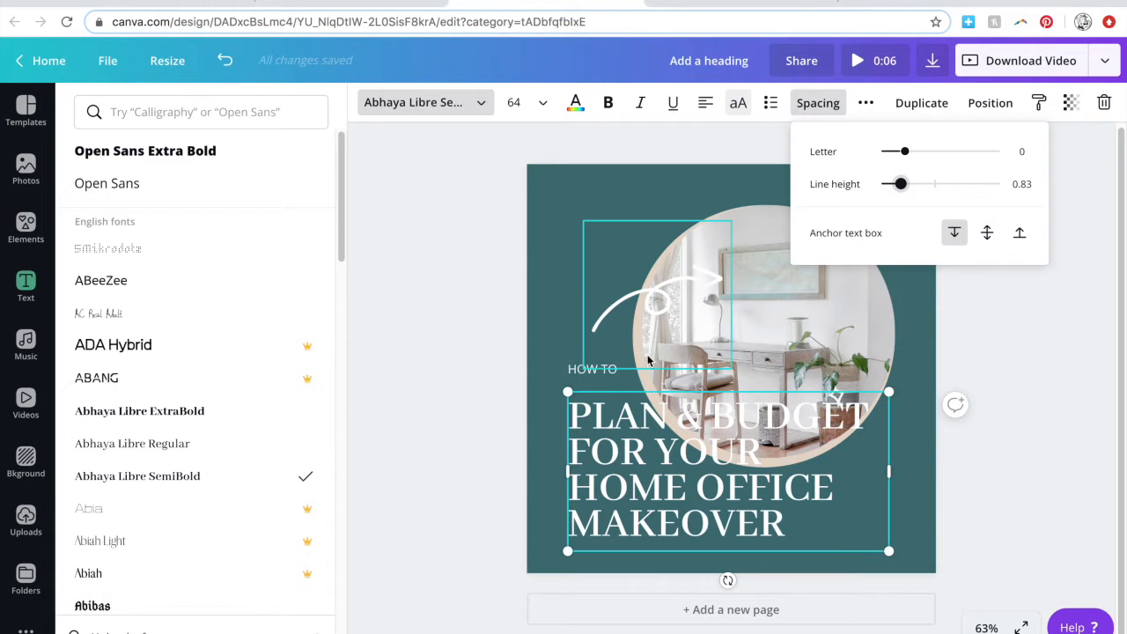
Move the "HOW TO" line and the heading together slightly upward on the design
right_click(596, 373)
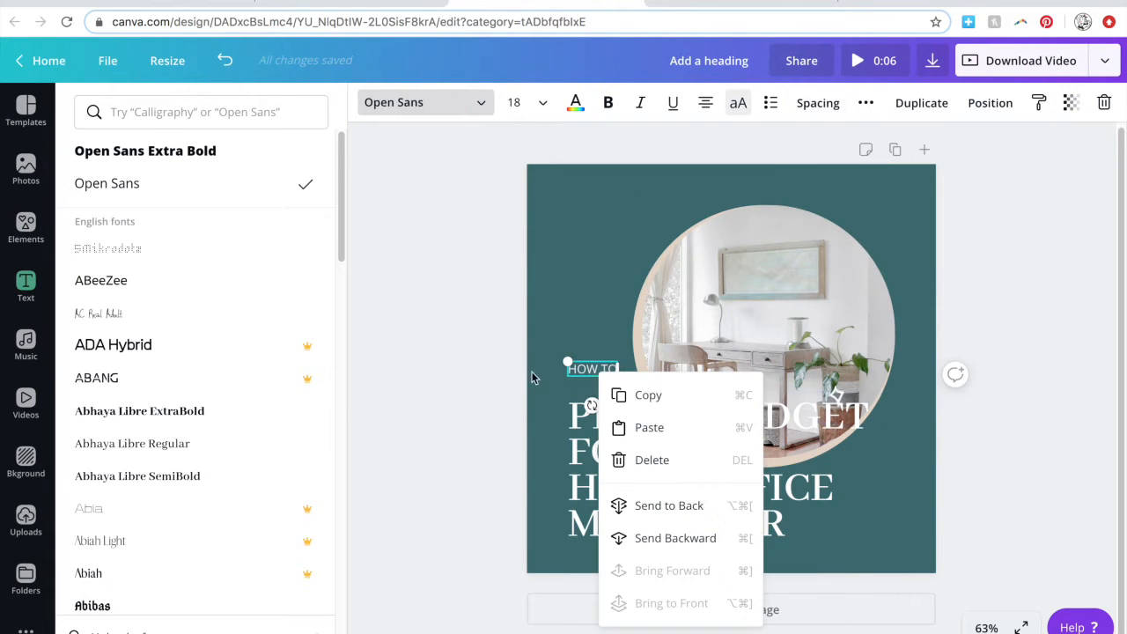
click(596, 373)
click(596, 374)
shift+click(603, 441)
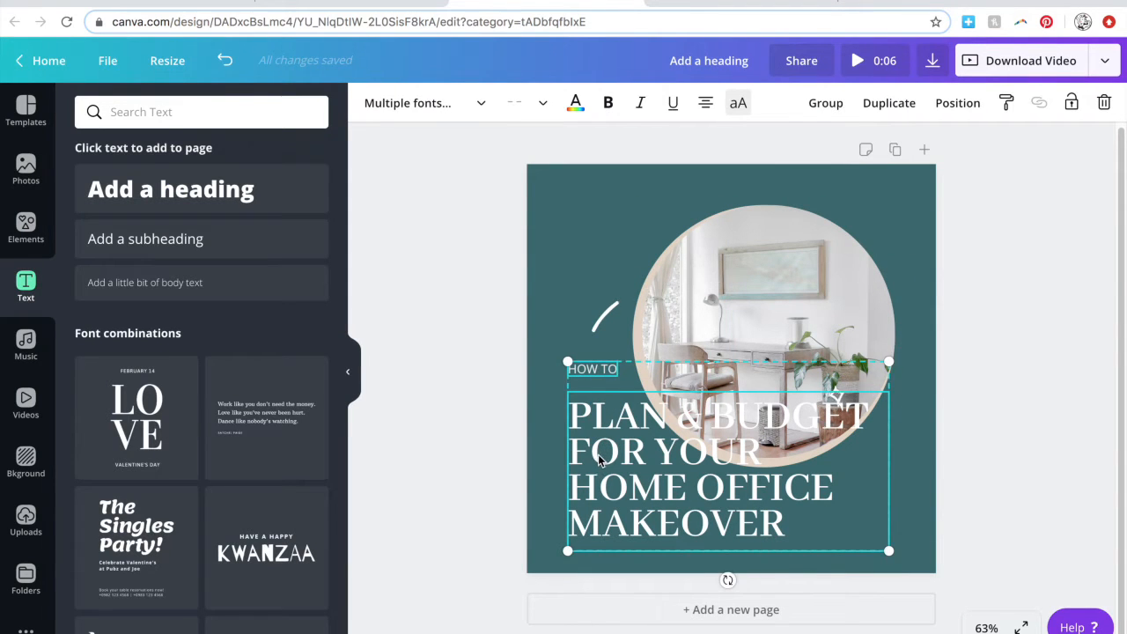
drag(598, 455, 598, 440)
click(427, 397)
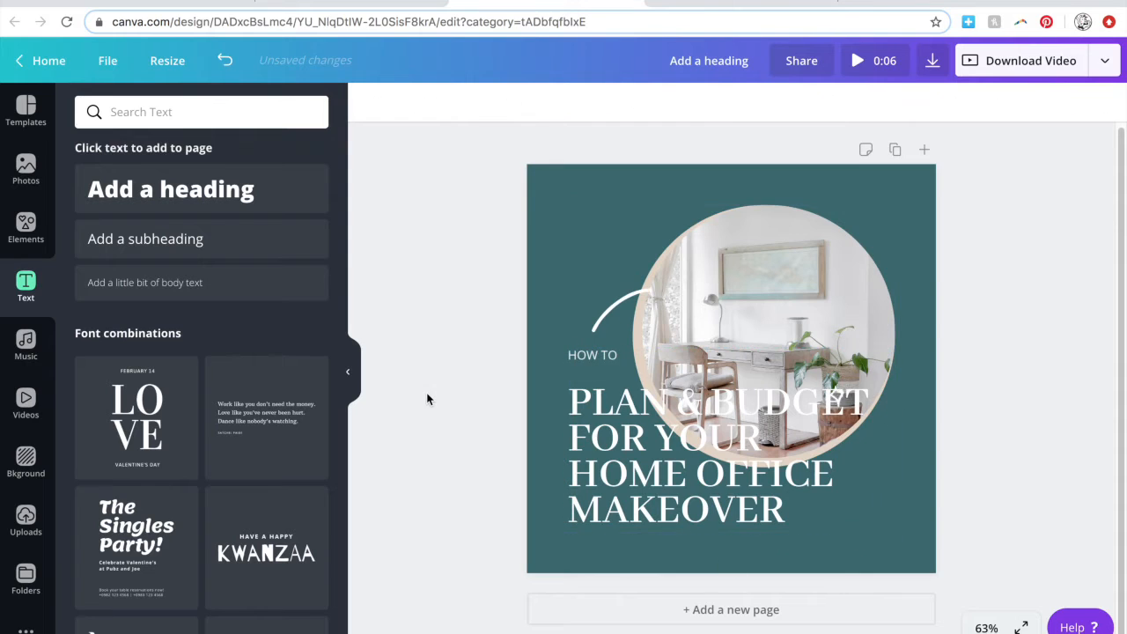
Add a subheading directly below the heading reading "Mar 1 | 12pm-1pm EST"
click(242, 254)
drag(744, 405, 633, 576)
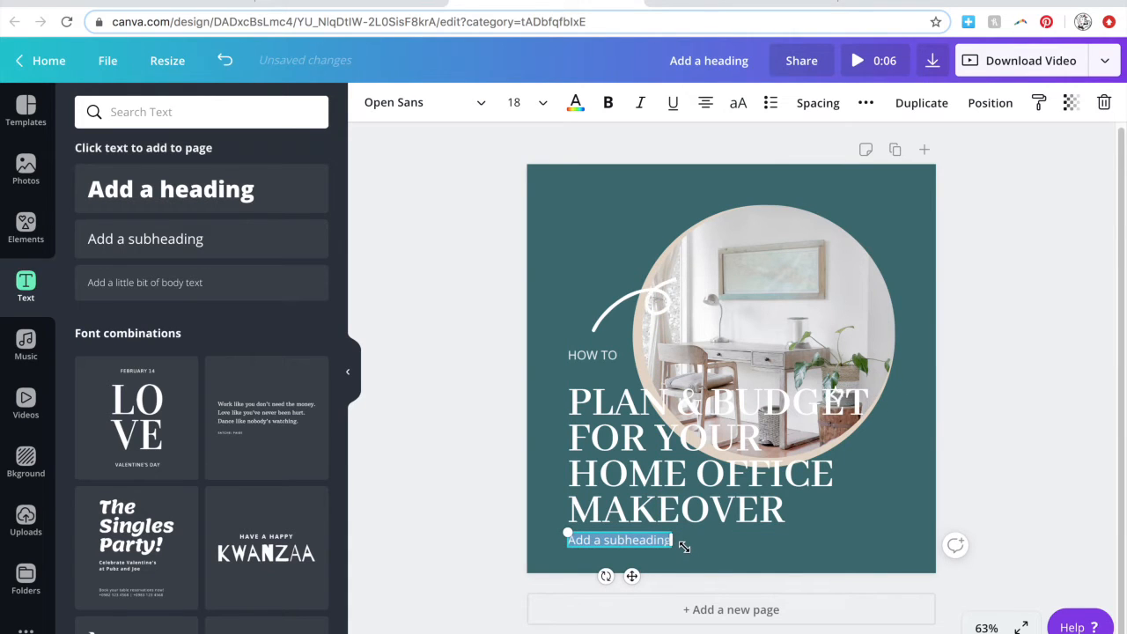
text(Mar 1 |)
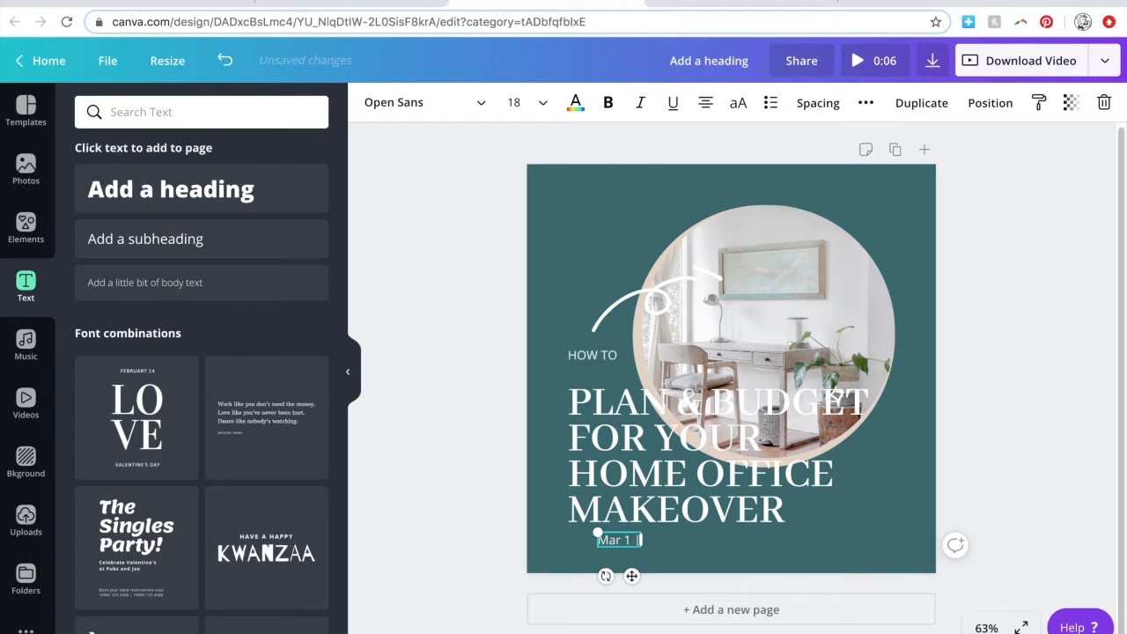
text( 12pm-1pm EST)
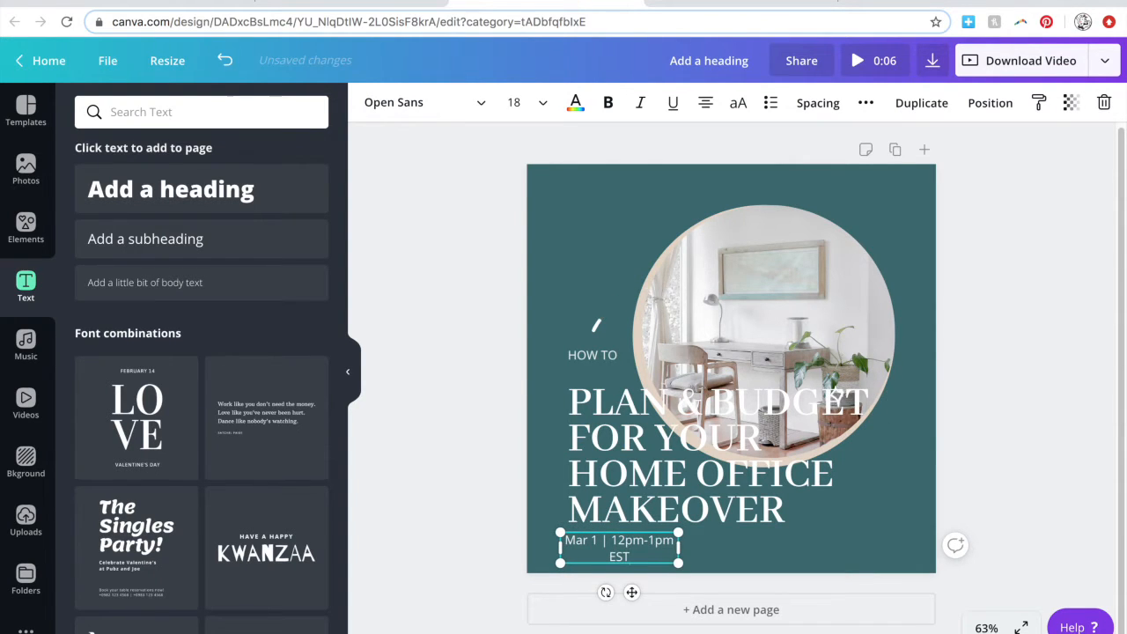
Format the date line as uppercase, bold and left-aligned on a single line, with letter spacing 180
click(737, 102)
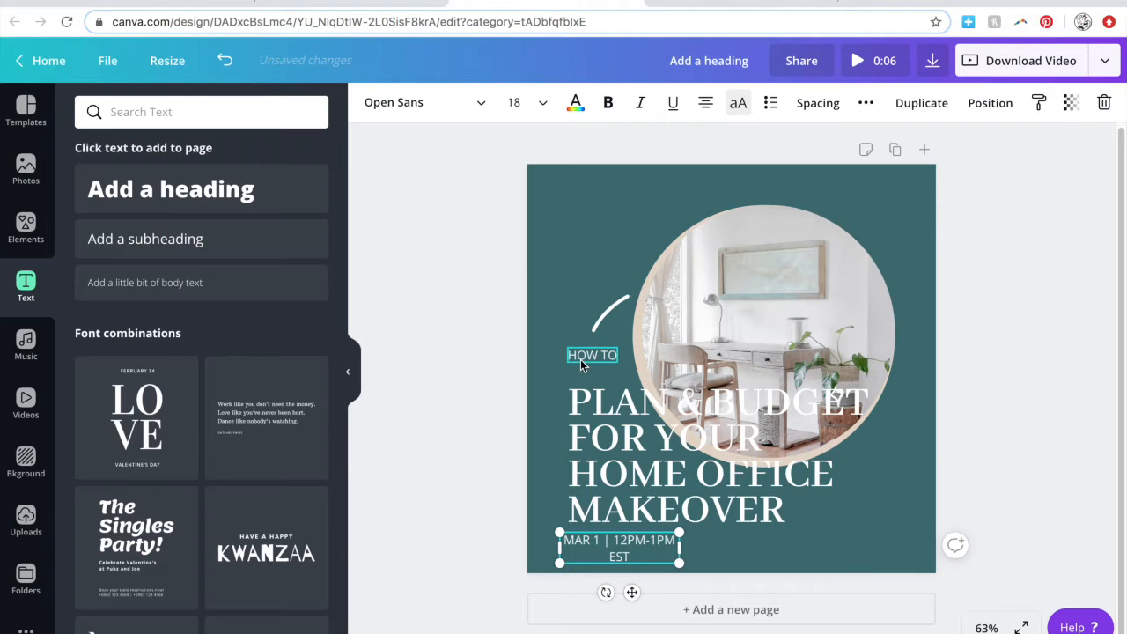
click(606, 108)
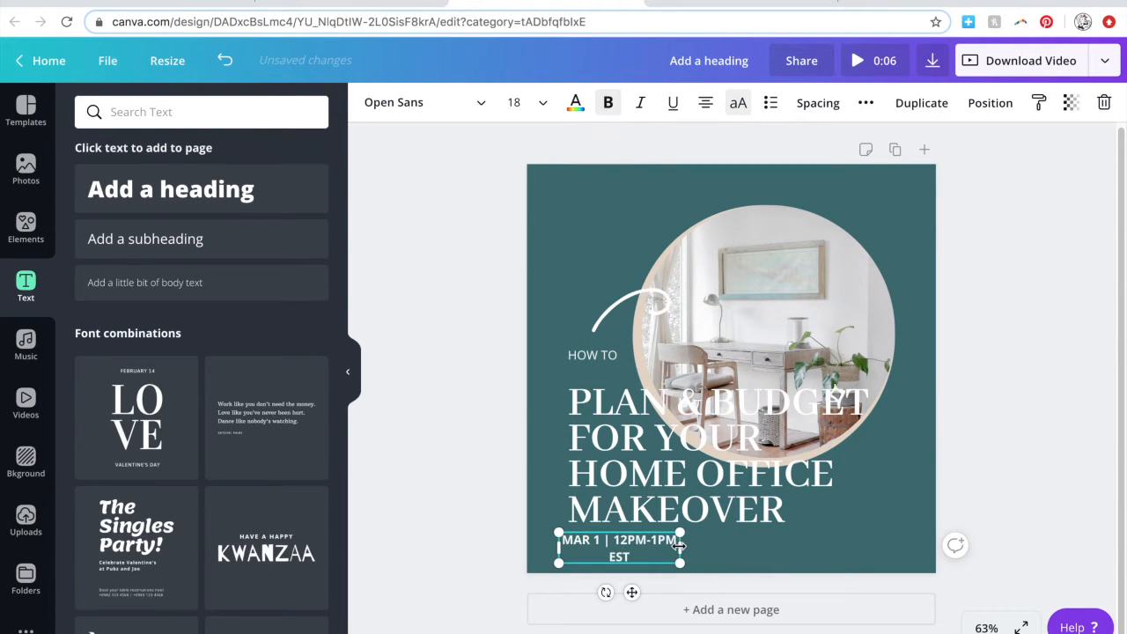
drag(683, 547, 791, 540)
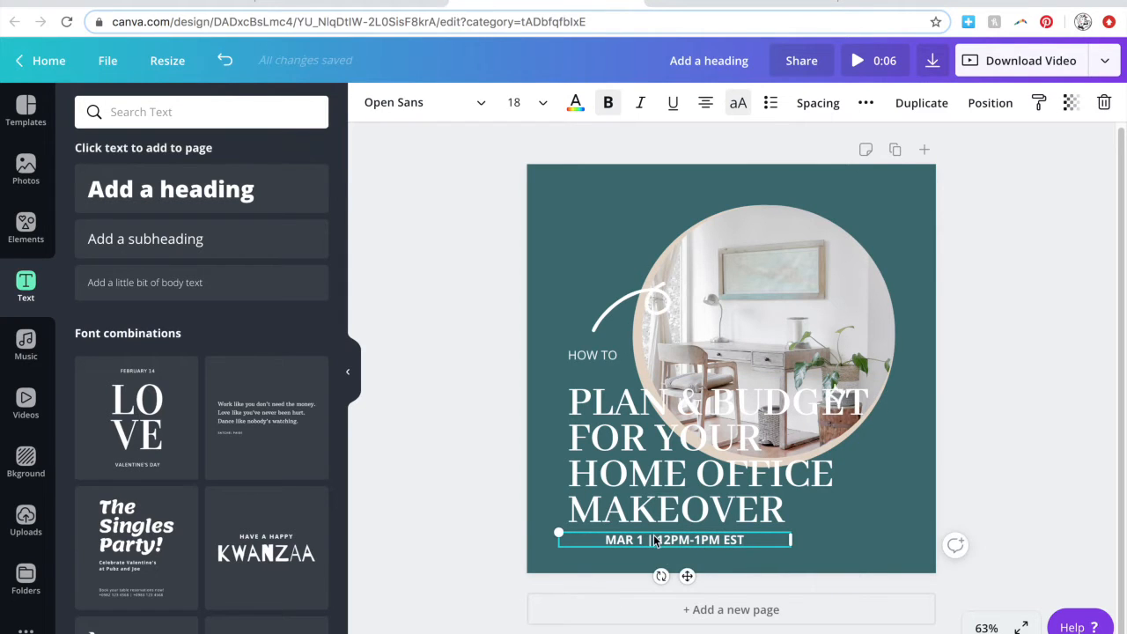
click(705, 103)
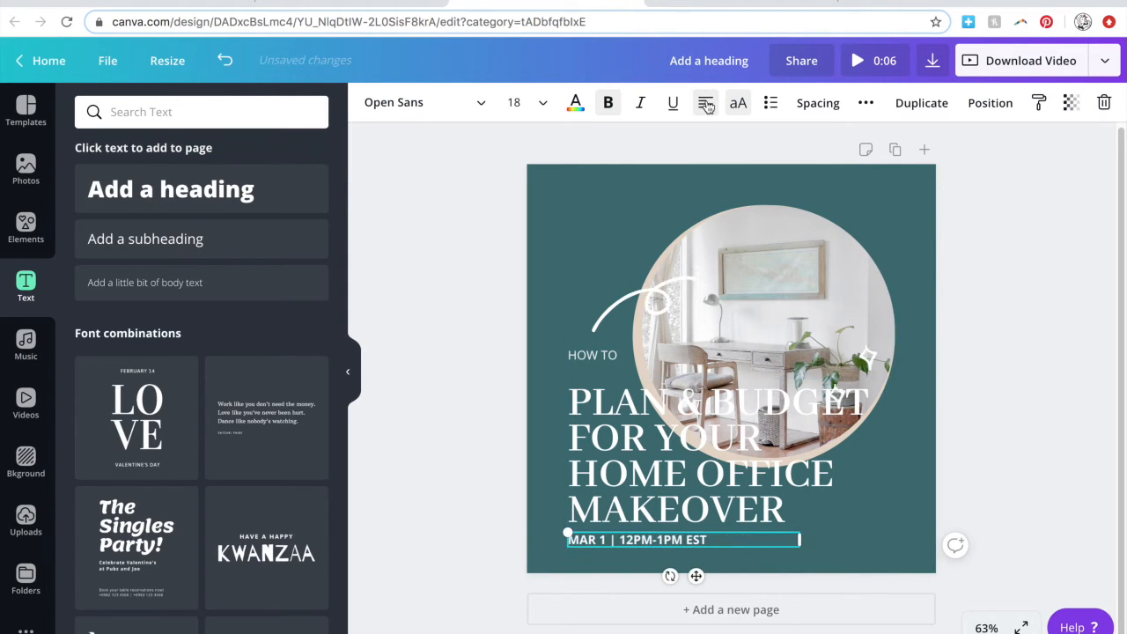
click(818, 103)
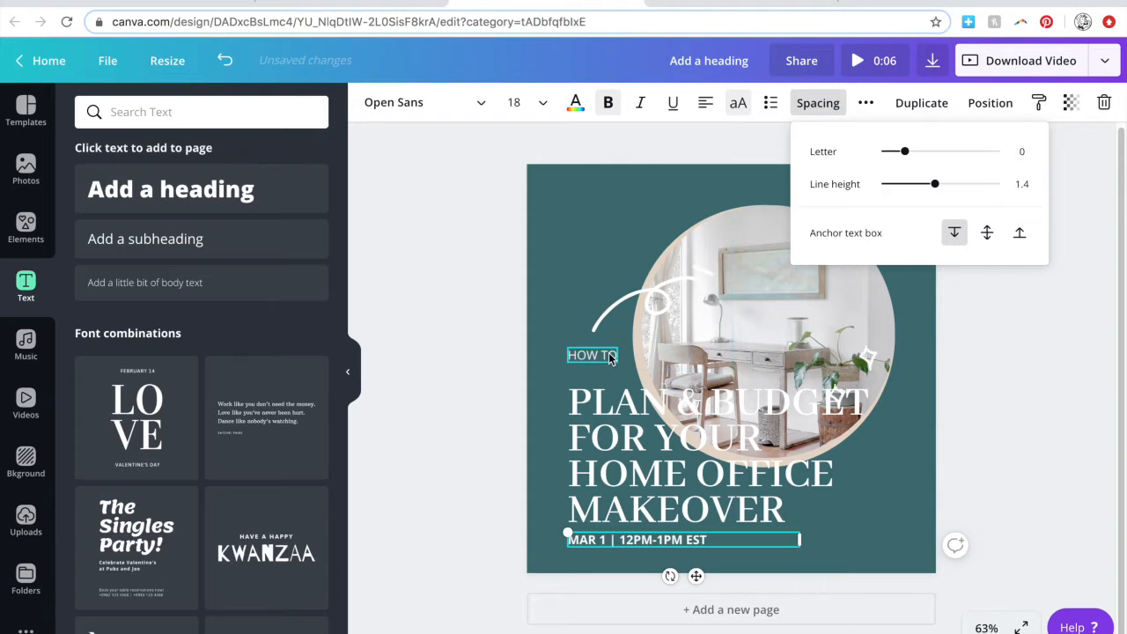
drag(910, 152, 927, 152)
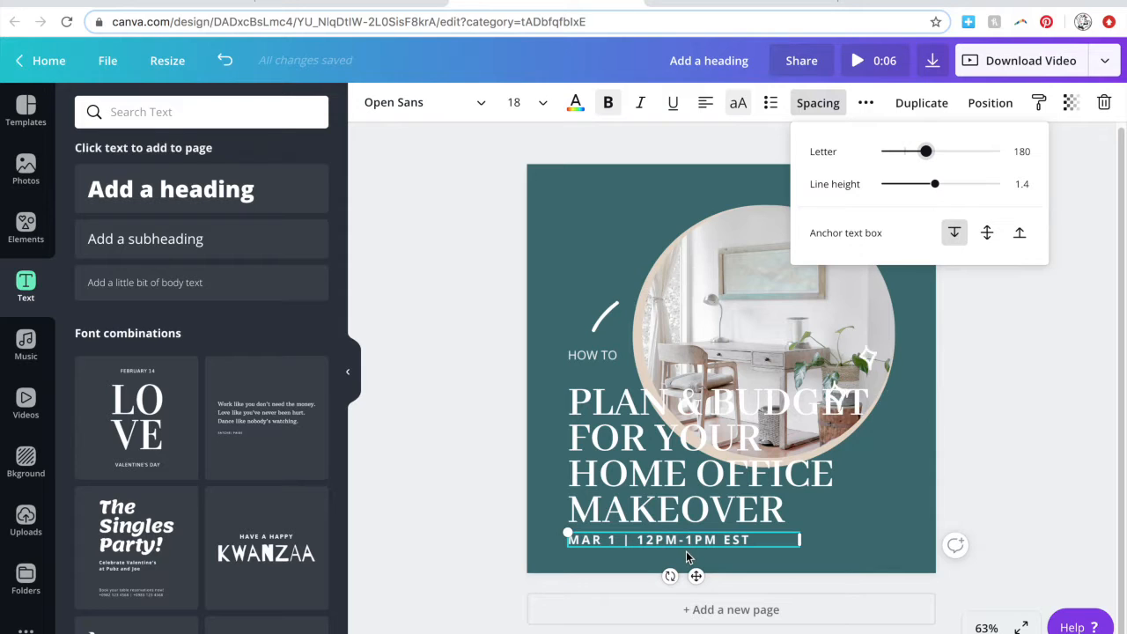
Set the "HOW TO" line's letter spacing to 123, keeping it non-bold, and widen its box to about 150 so it fits one line
click(599, 361)
click(607, 104)
click(607, 104)
click(833, 109)
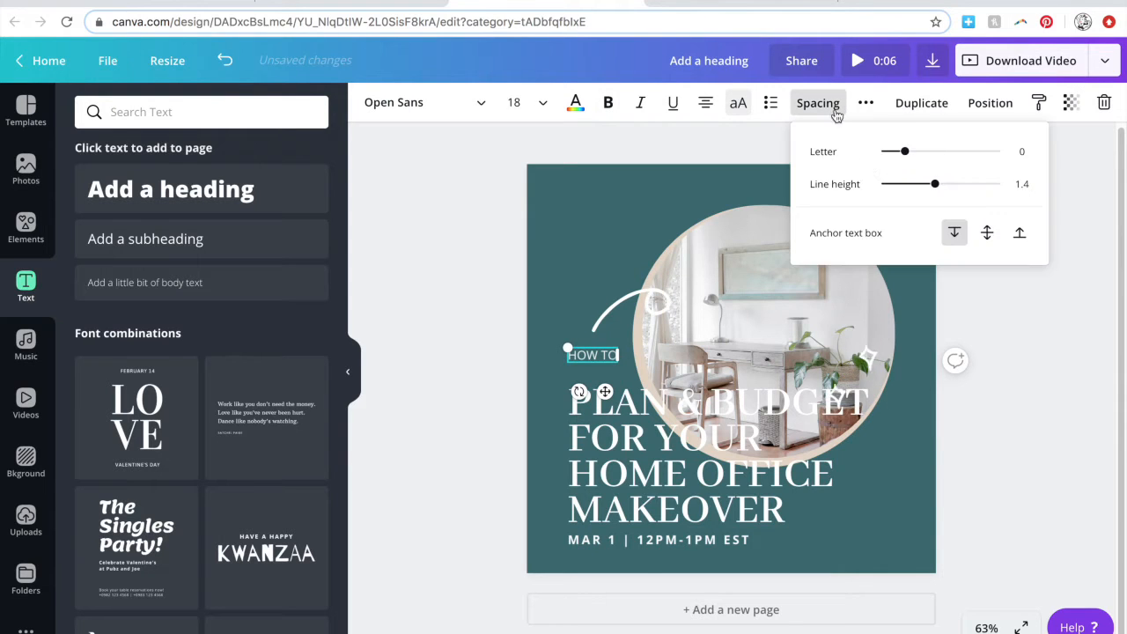
drag(904, 151, 919, 153)
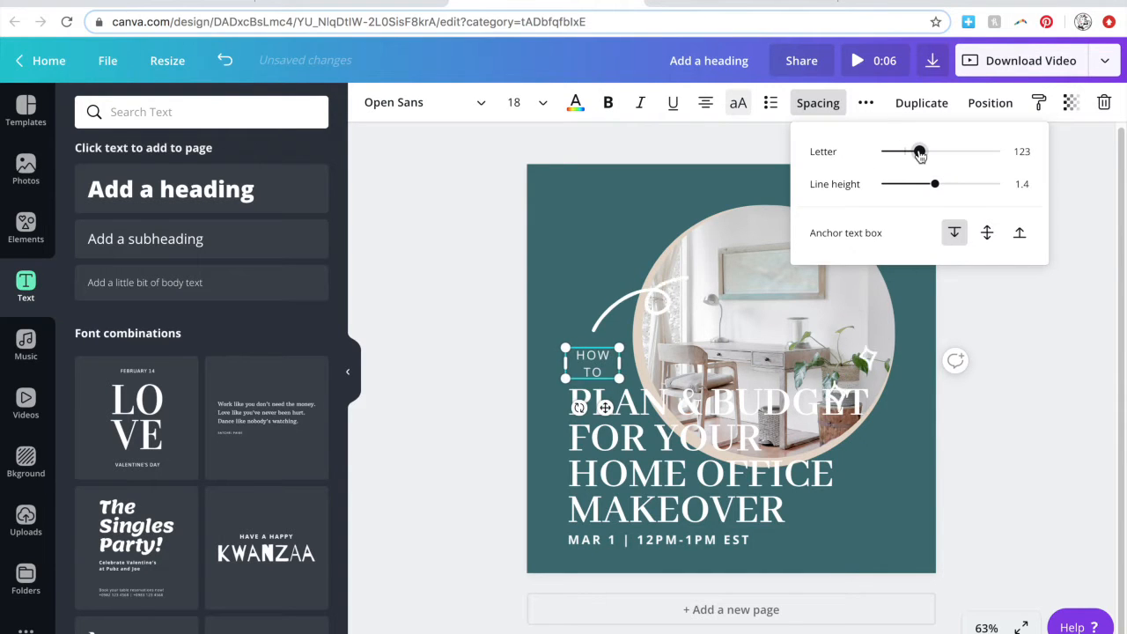
drag(619, 362, 644, 360)
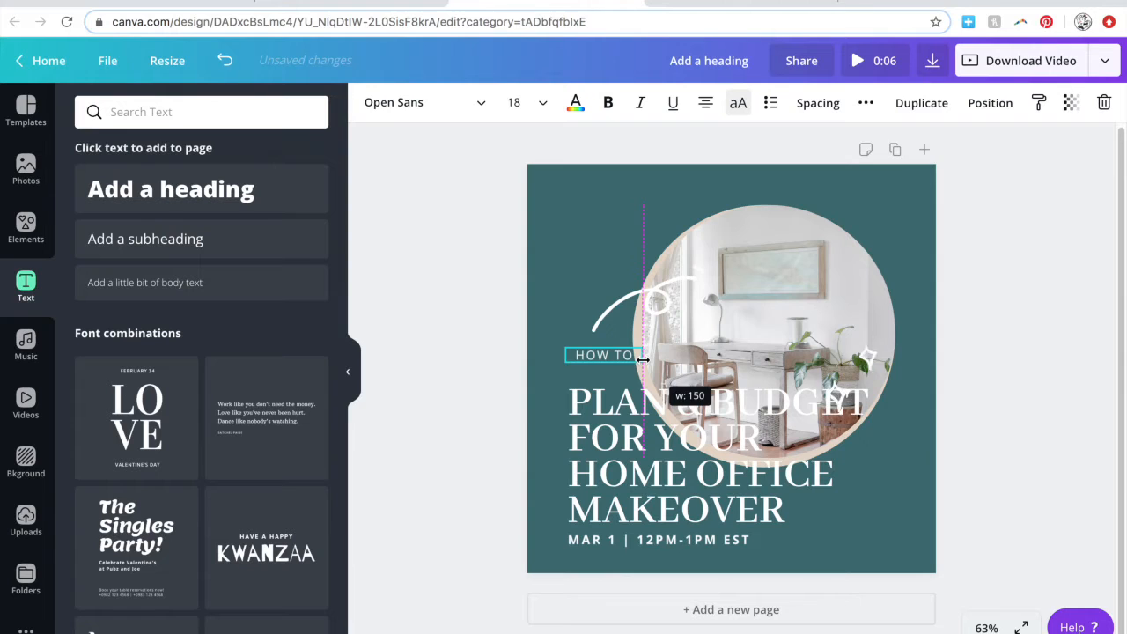
Set the "HOW TO" line to font size 16, left-align it, and position it flush with the heading's left edge
click(539, 103)
click(530, 274)
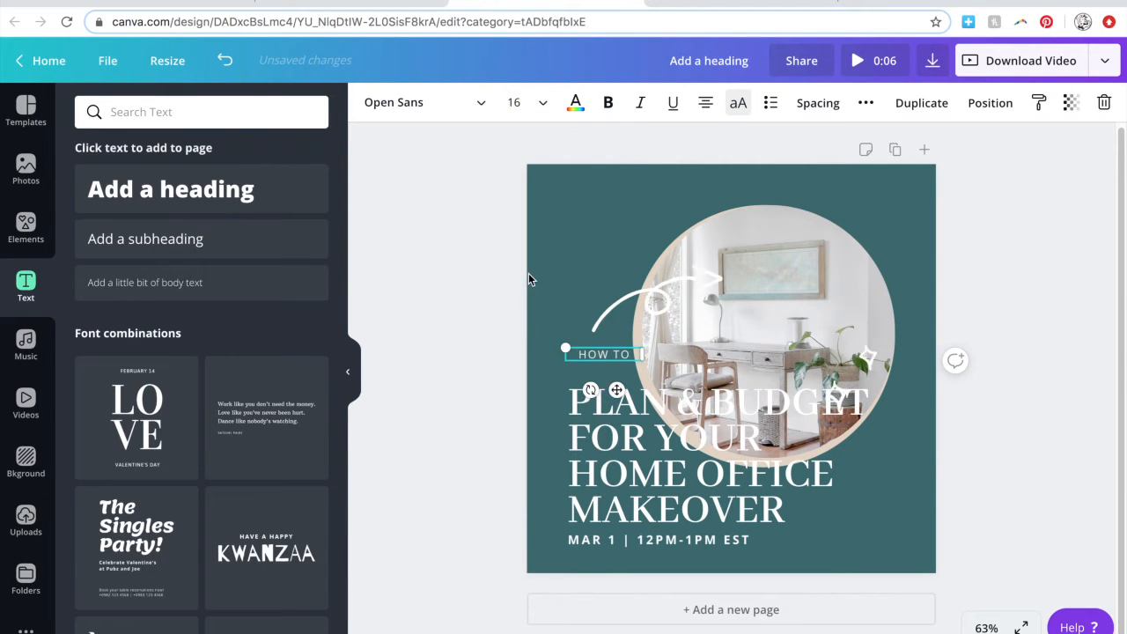
drag(634, 363, 636, 373)
click(705, 103)
click(448, 389)
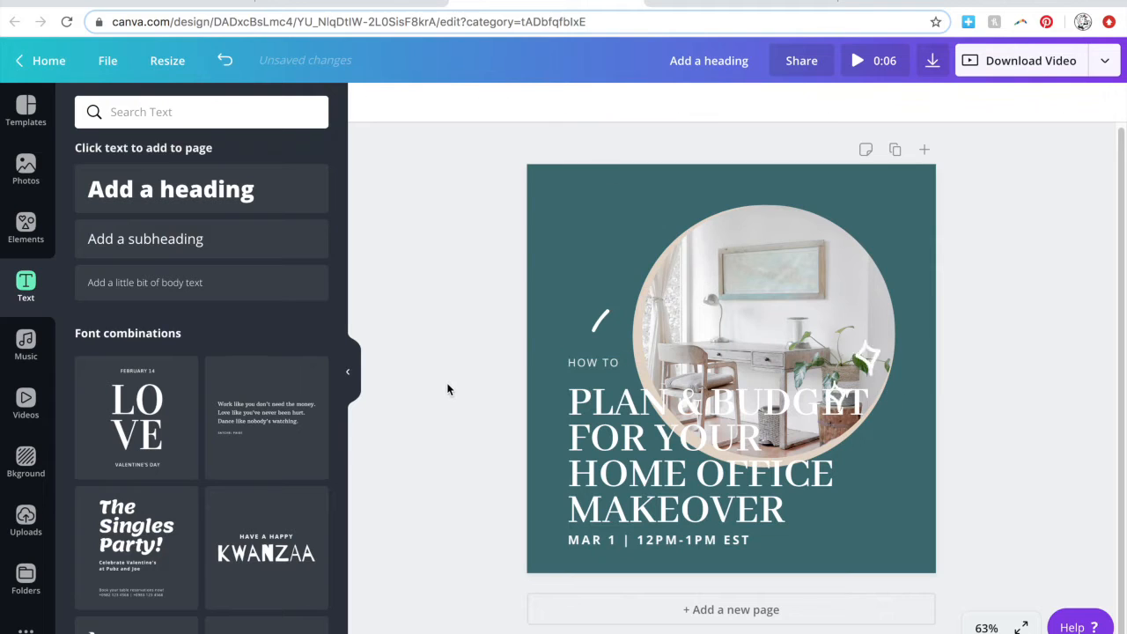
Shift the "HOW TO" line and heading slightly up, then nudge the date line up a little, keeping a gap below the heading
click(594, 364)
shift+click(588, 405)
shift+click(590, 541)
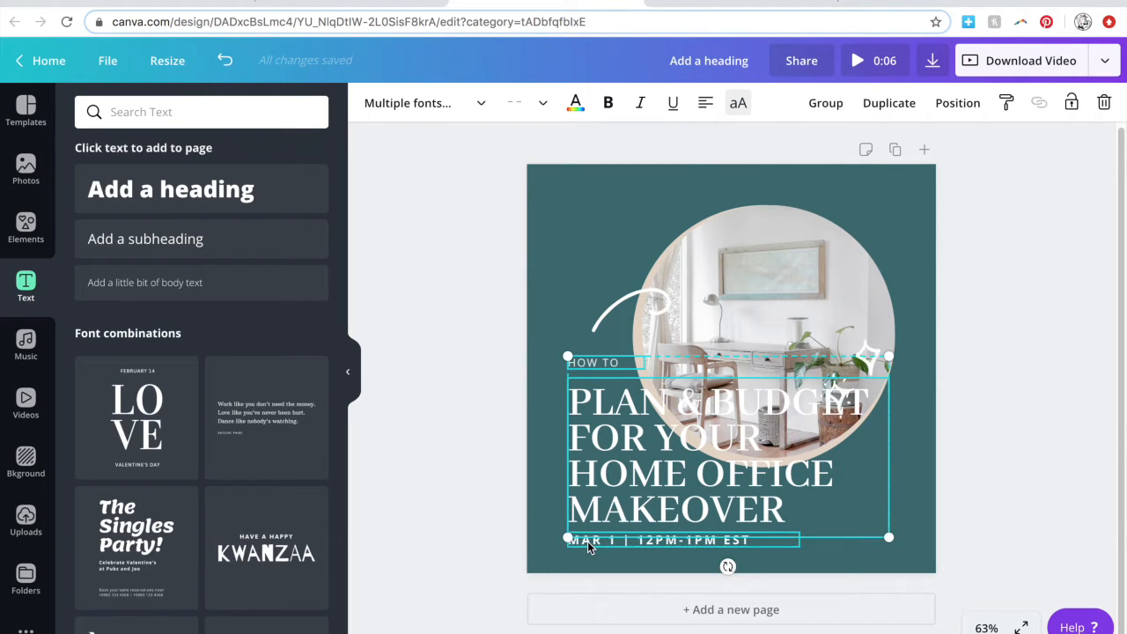
click(481, 462)
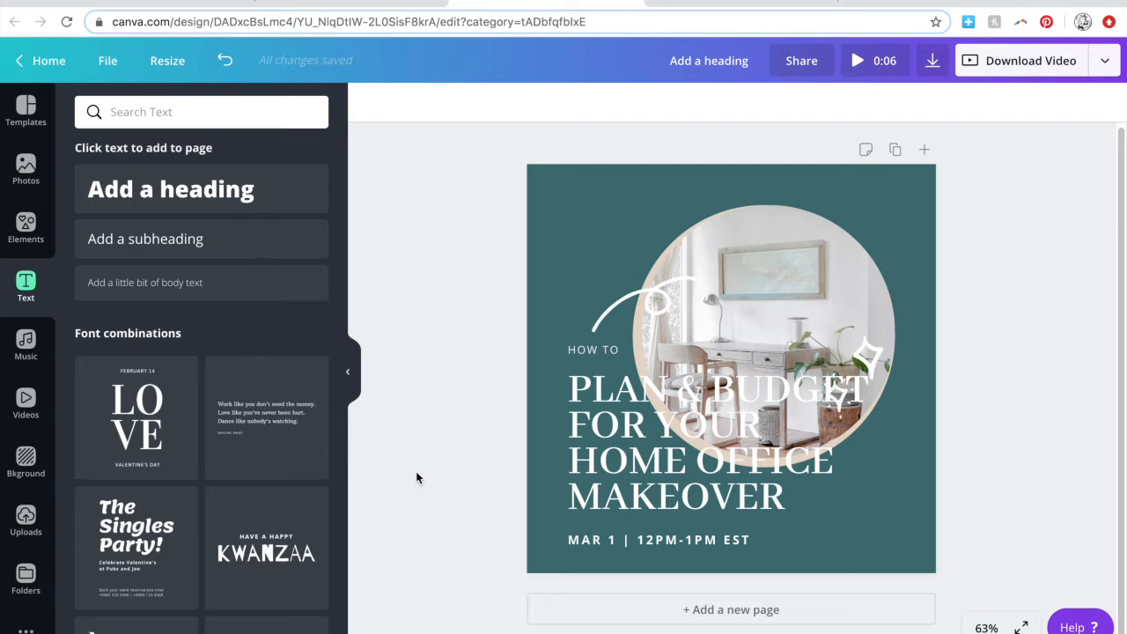
click(590, 545)
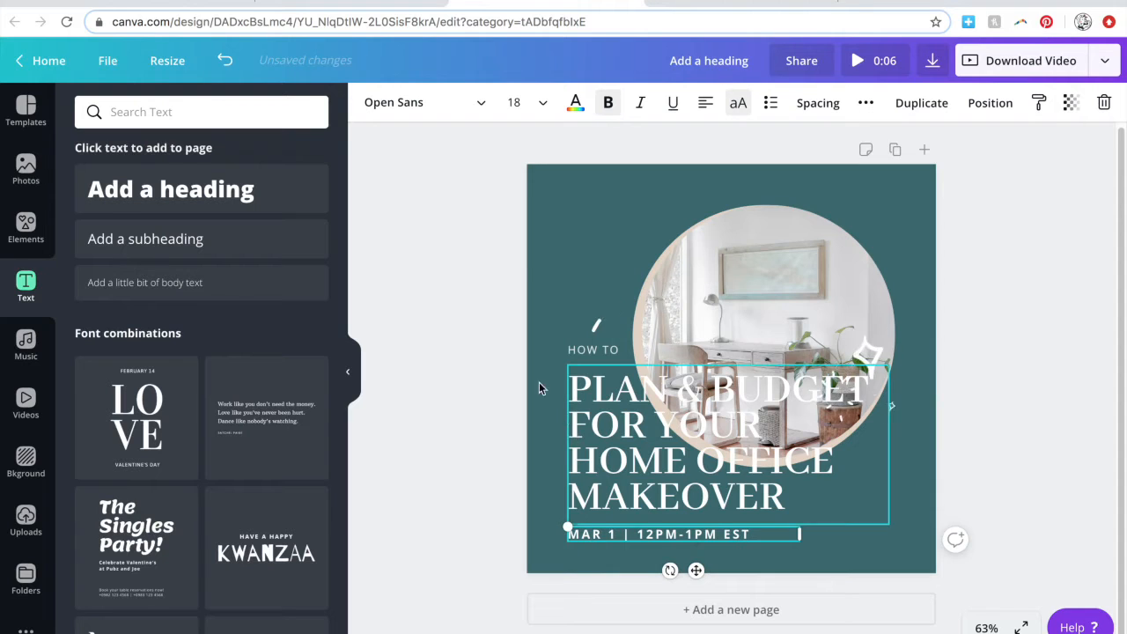
Add a grey square shape and resize it into a narrow vertical bar against the design's left edge
click(26, 227)
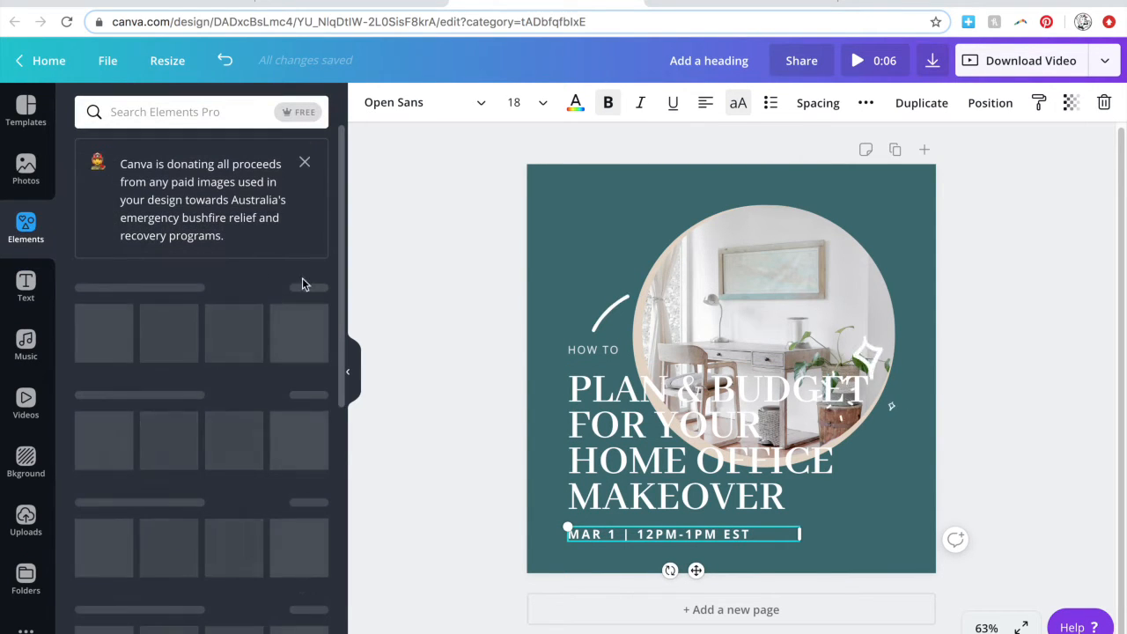
click(104, 330)
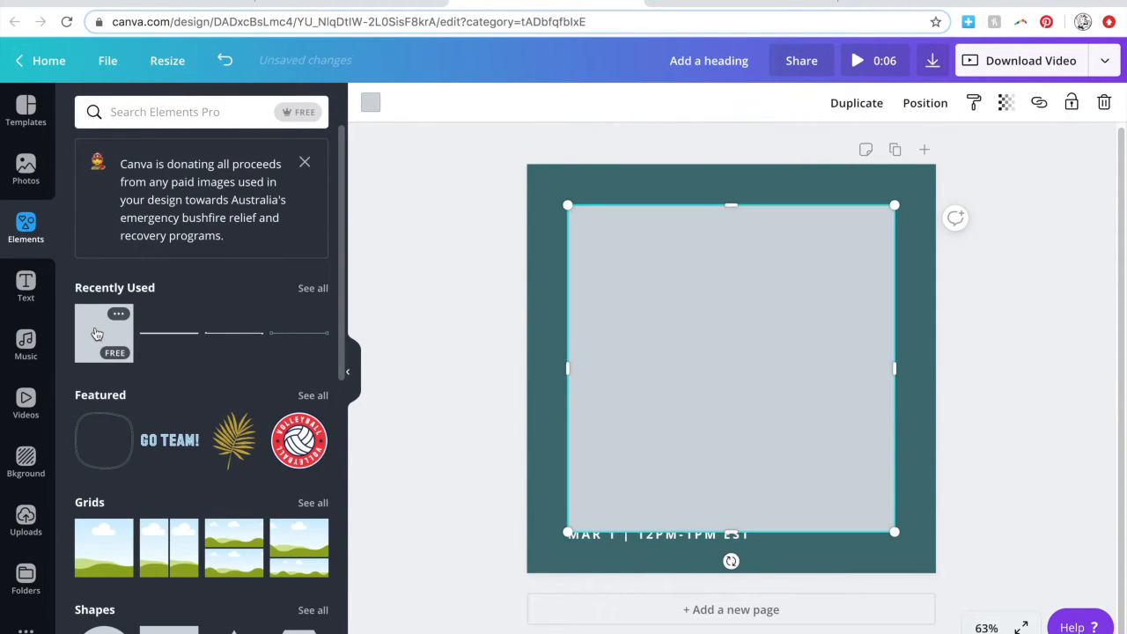
drag(776, 326, 735, 320)
drag(858, 368, 560, 356)
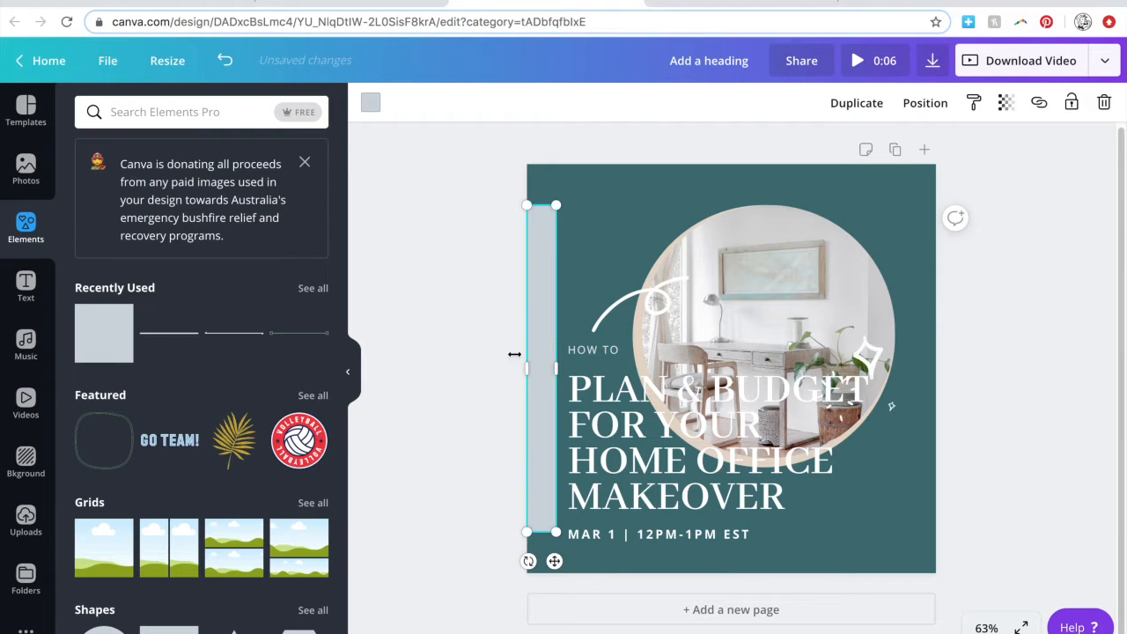
drag(542, 533, 542, 435)
drag(542, 205, 542, 289)
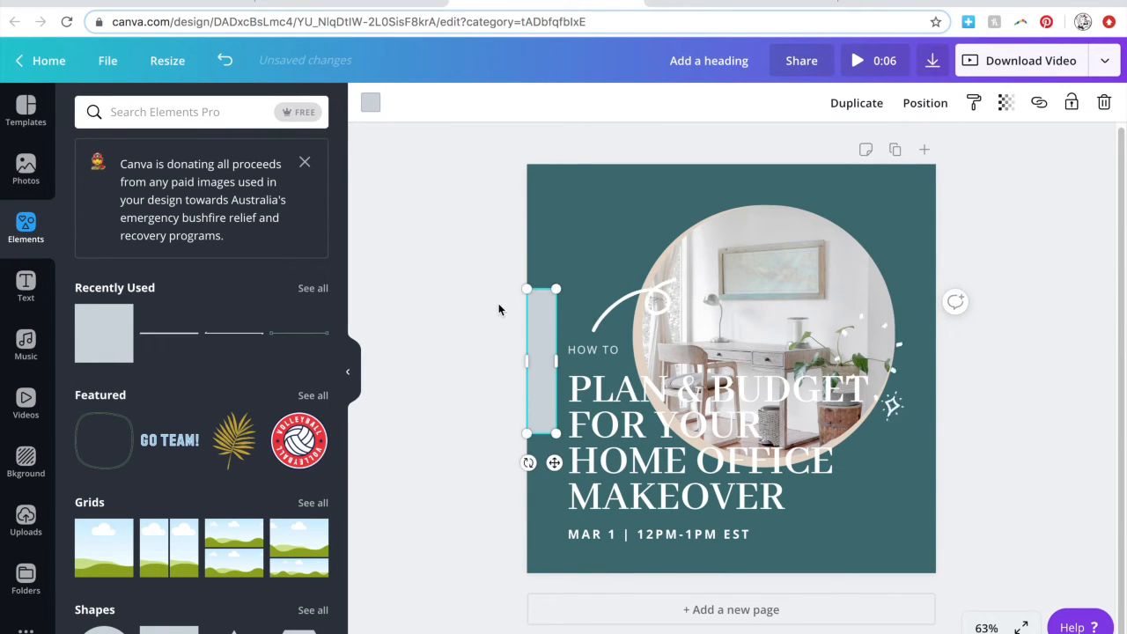
click(923, 106)
click(870, 253)
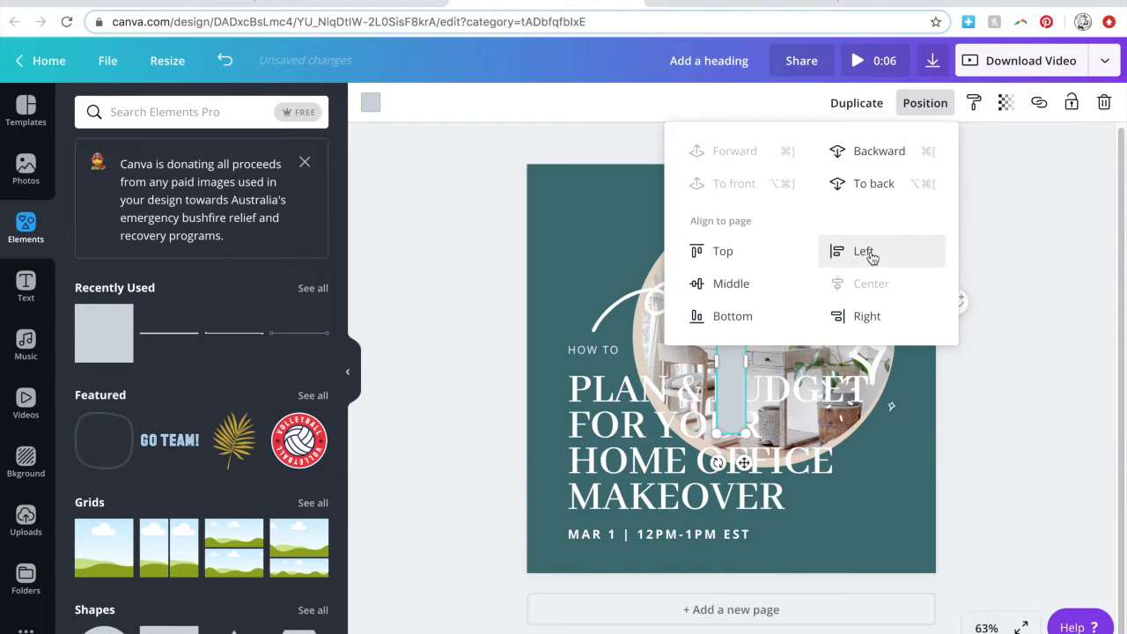
click(238, 70)
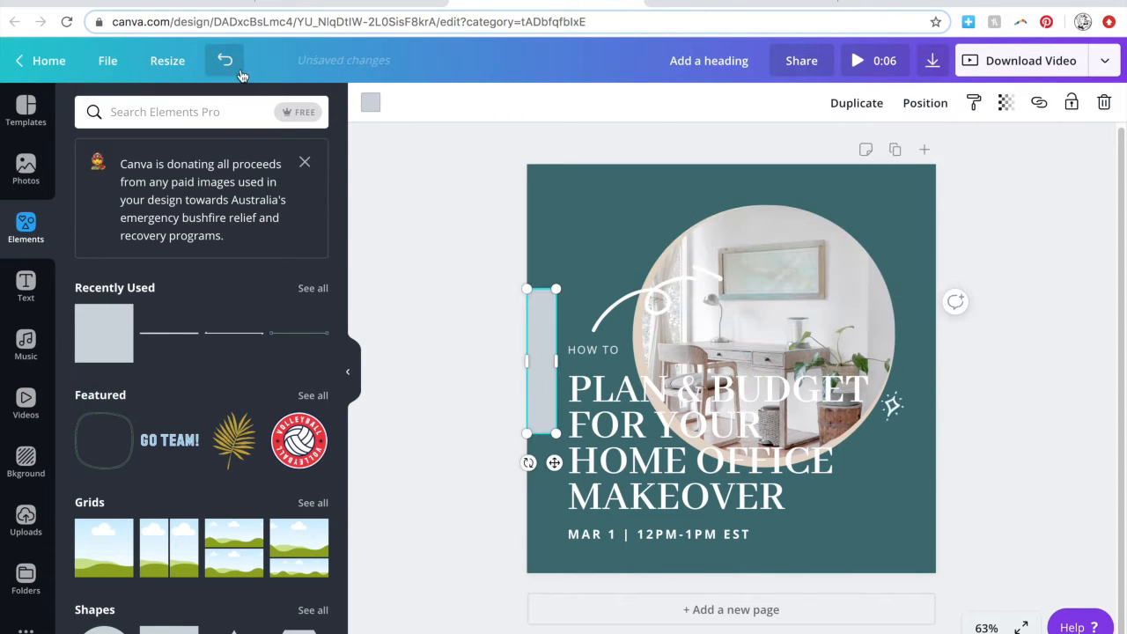
Align the grey bar to the vertical middle of the page
click(924, 103)
click(702, 246)
click(467, 397)
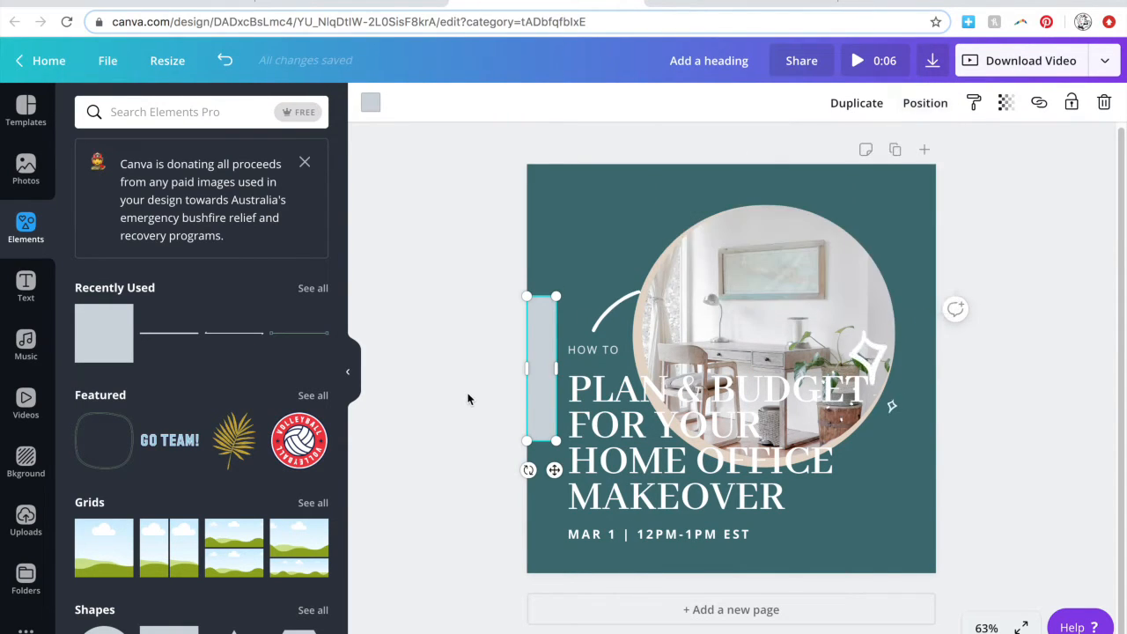
Duplicate the date line above the photo, change the copy to "FREE LIVE WEBINAR", and narrow its box to fit the text
click(621, 538)
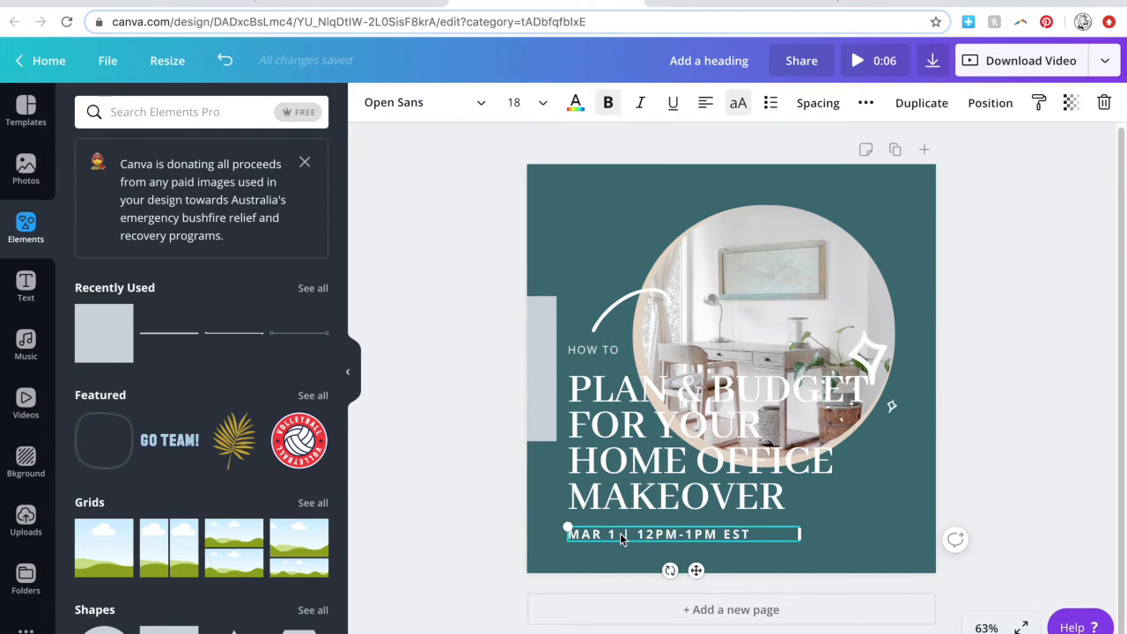
drag(665, 533, 640, 198)
double_click(640, 198)
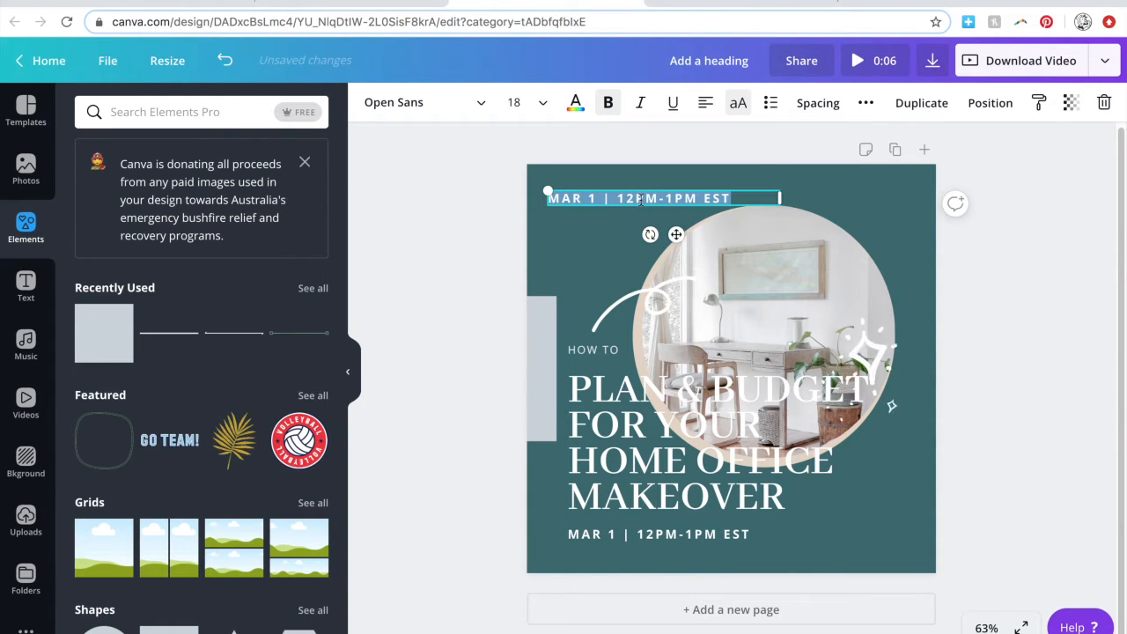
key(BackSpace)
text(FREE LIVE WEBINAR)
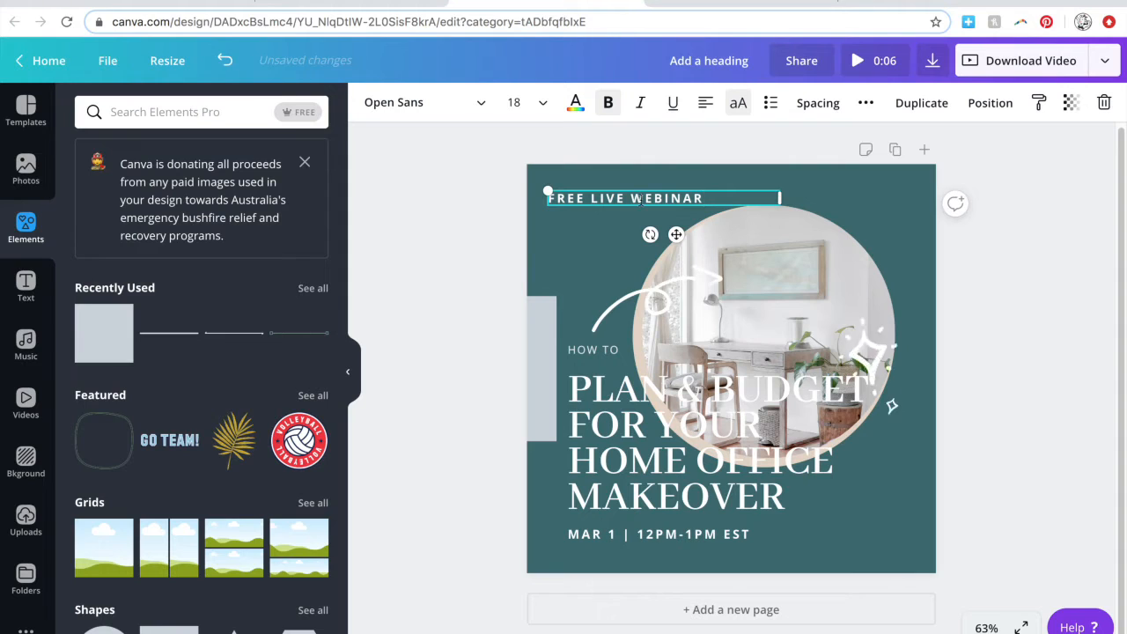
drag(780, 198, 712, 199)
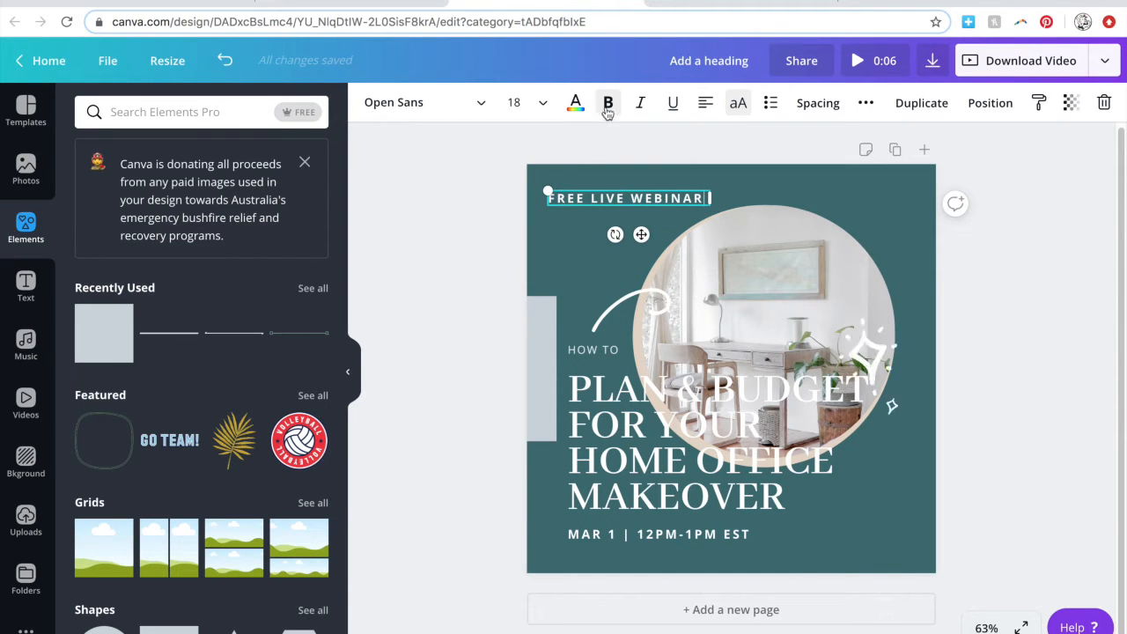
Remove bold from the "FREE LIVE WEBINAR" line and rotate it to read upward along the grey bar
drag(641, 235, 621, 249)
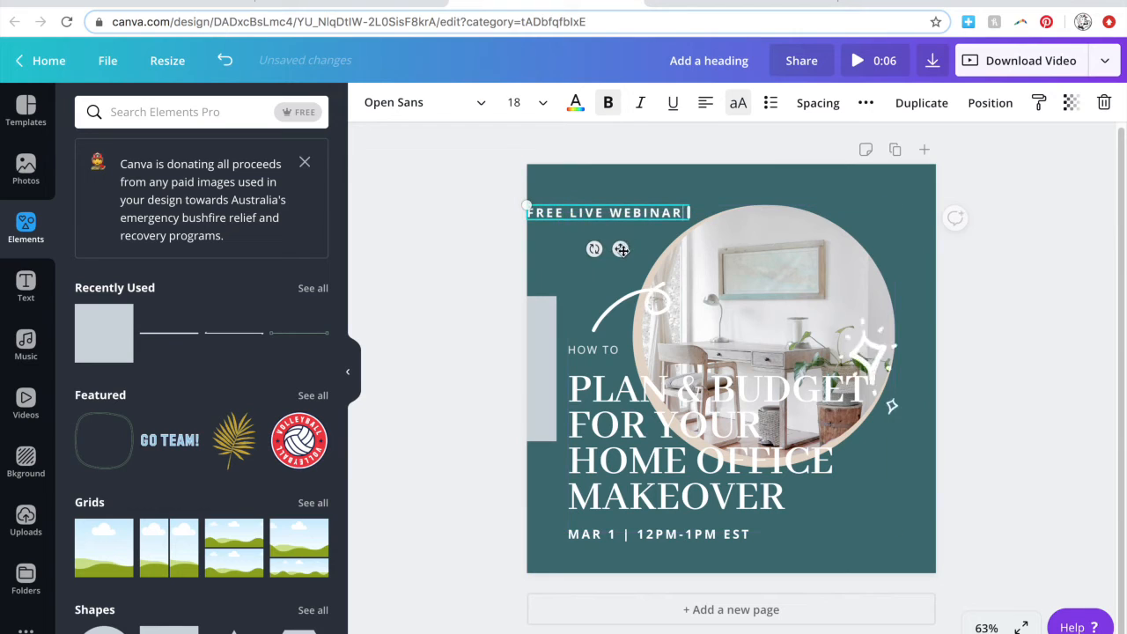
click(517, 197)
click(618, 214)
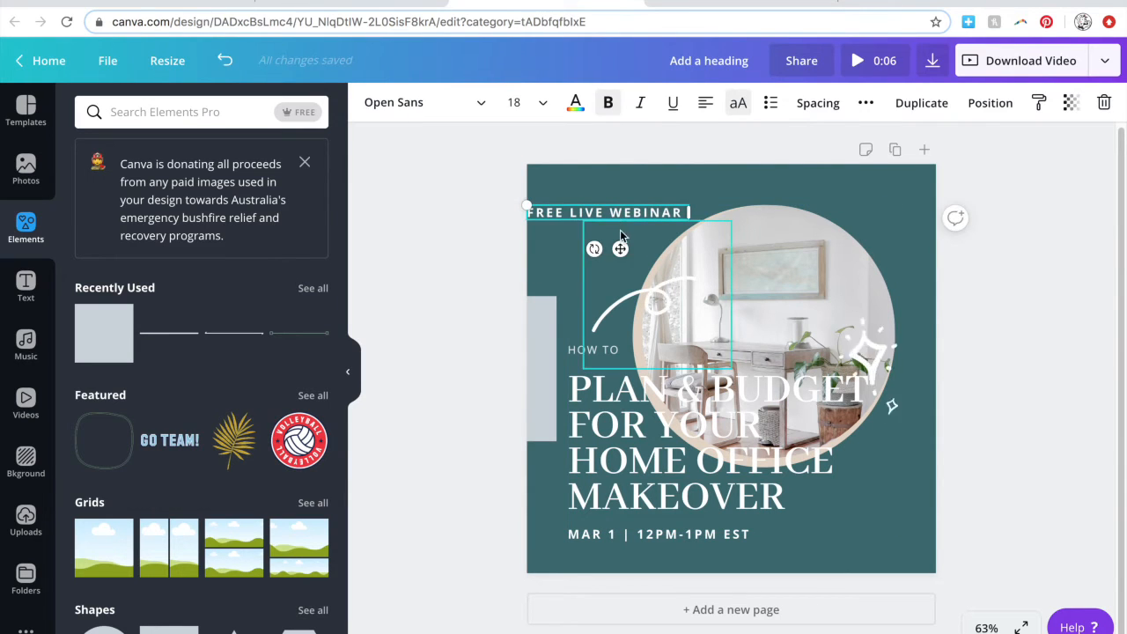
click(608, 104)
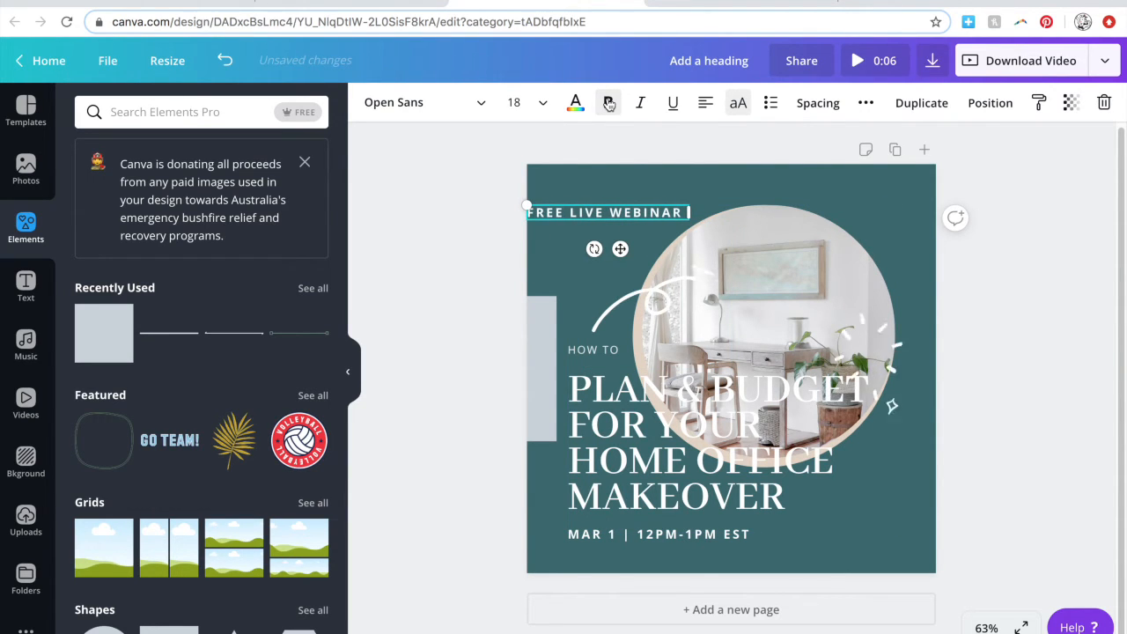
drag(594, 250, 578, 349)
Align the vertical webinar line to the page's middle and set its text to size 16 with centered alignment
click(987, 105)
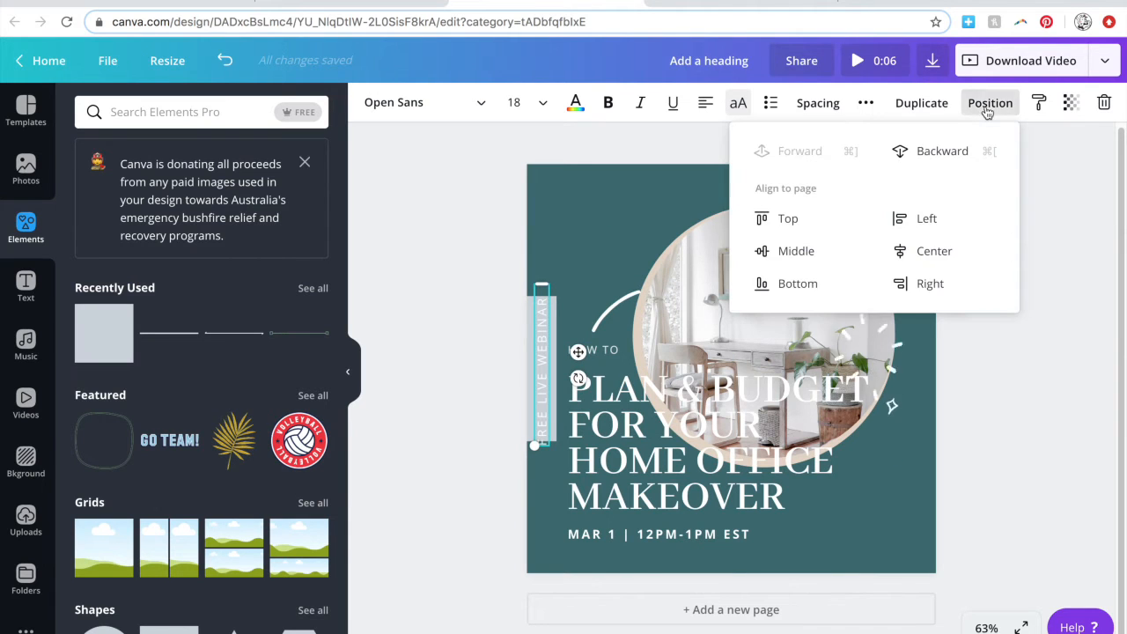
click(785, 255)
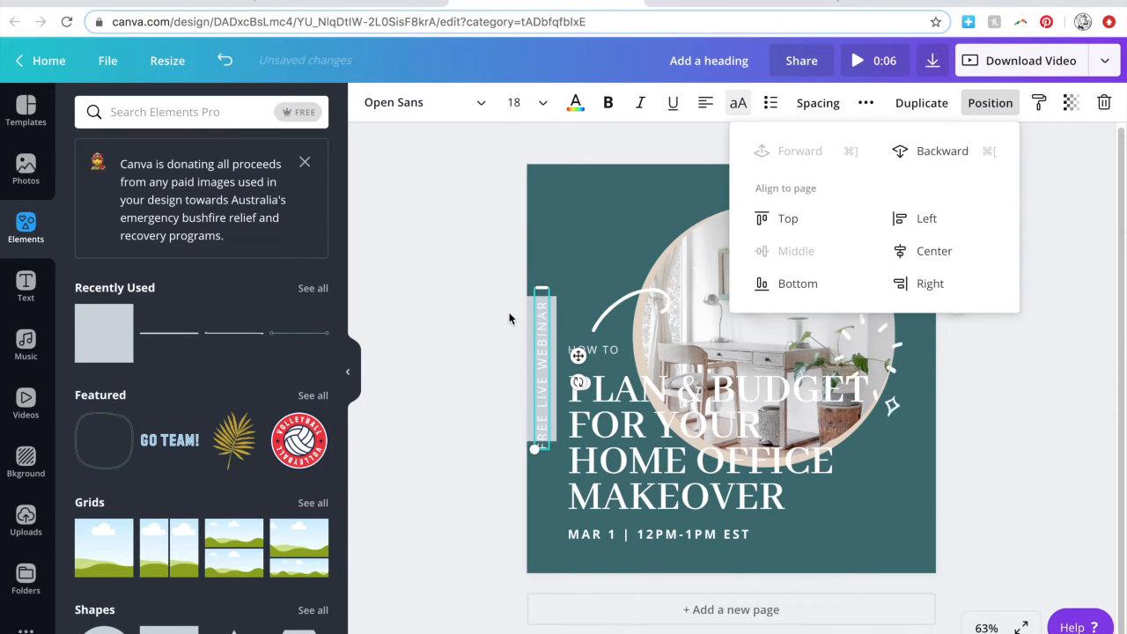
click(541, 104)
click(520, 274)
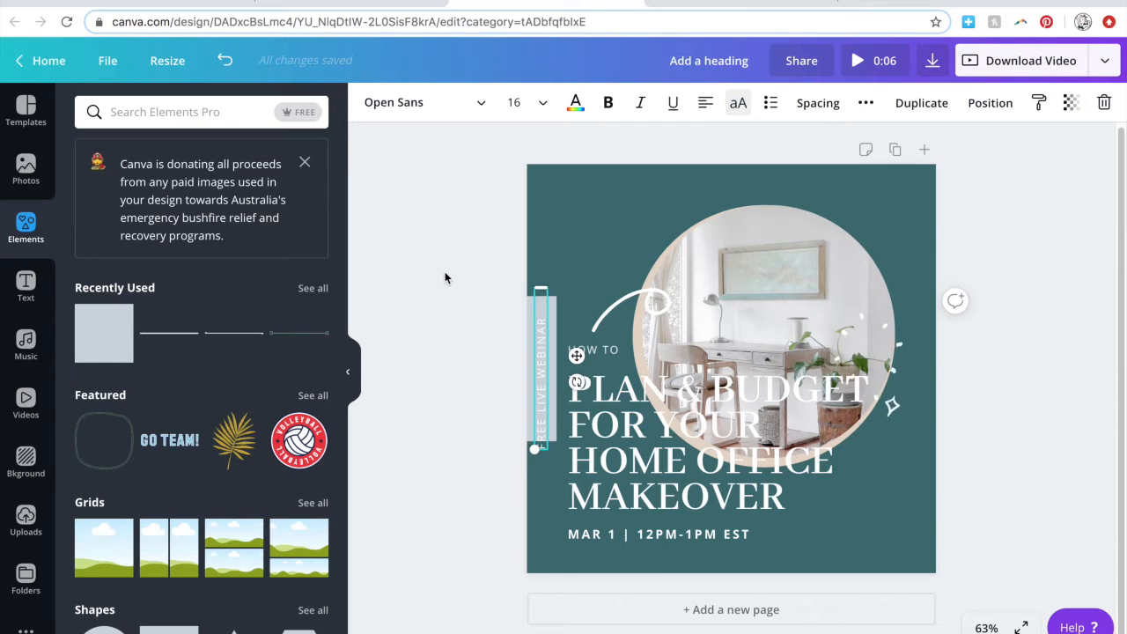
click(705, 103)
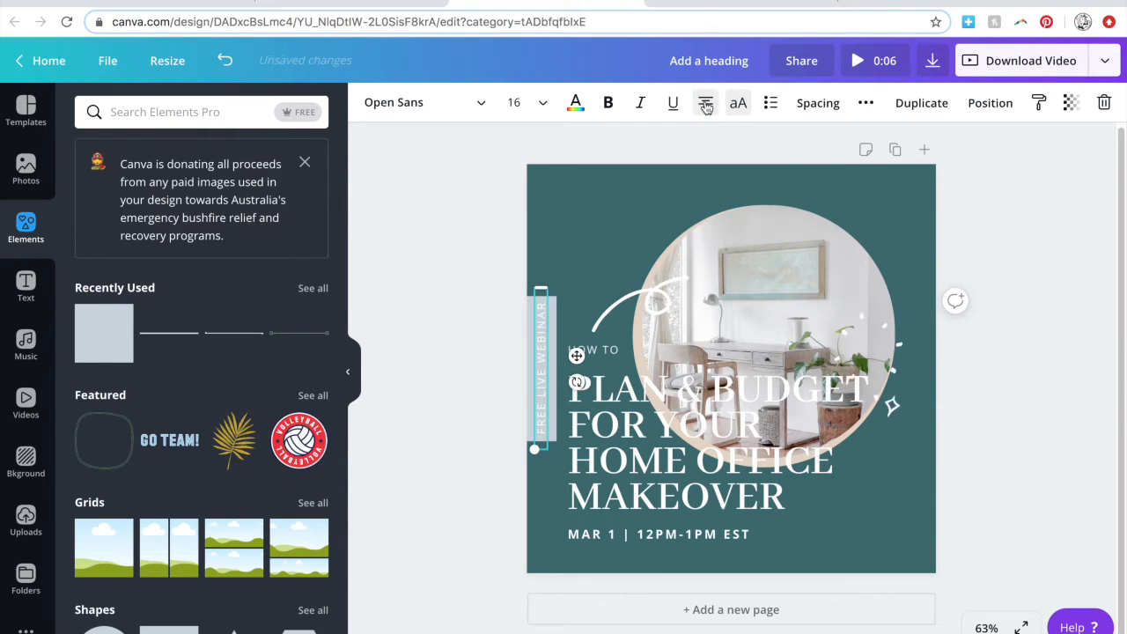
click(984, 103)
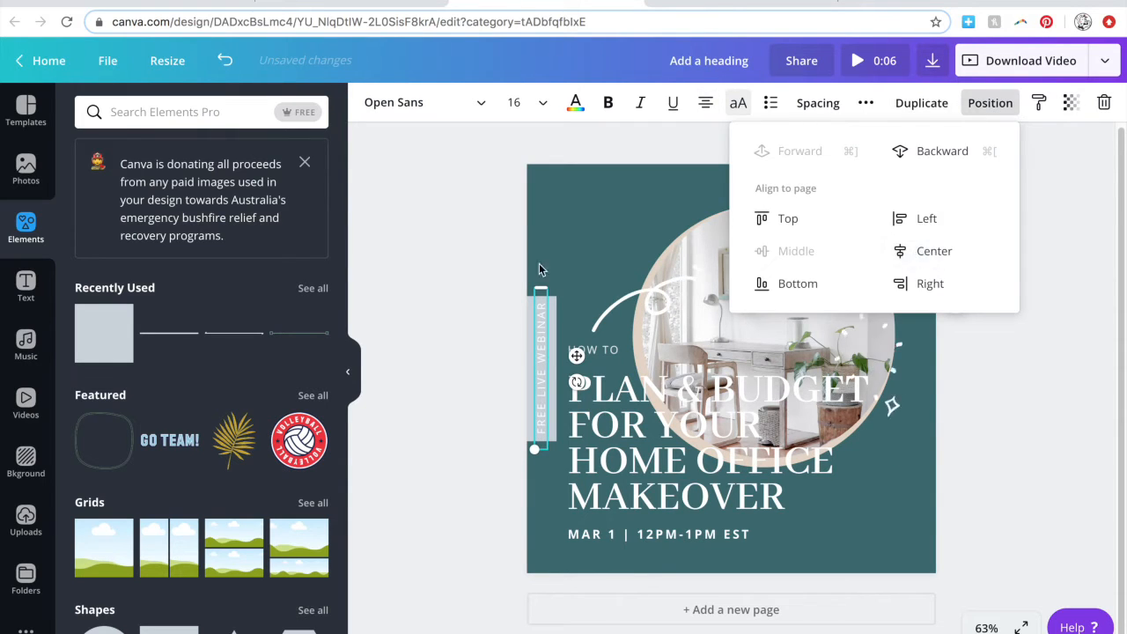
click(476, 255)
Lengthen the grey bar slightly at both ends so it extends beyond the "FREE LIVE WEBINAR" text
click(544, 304)
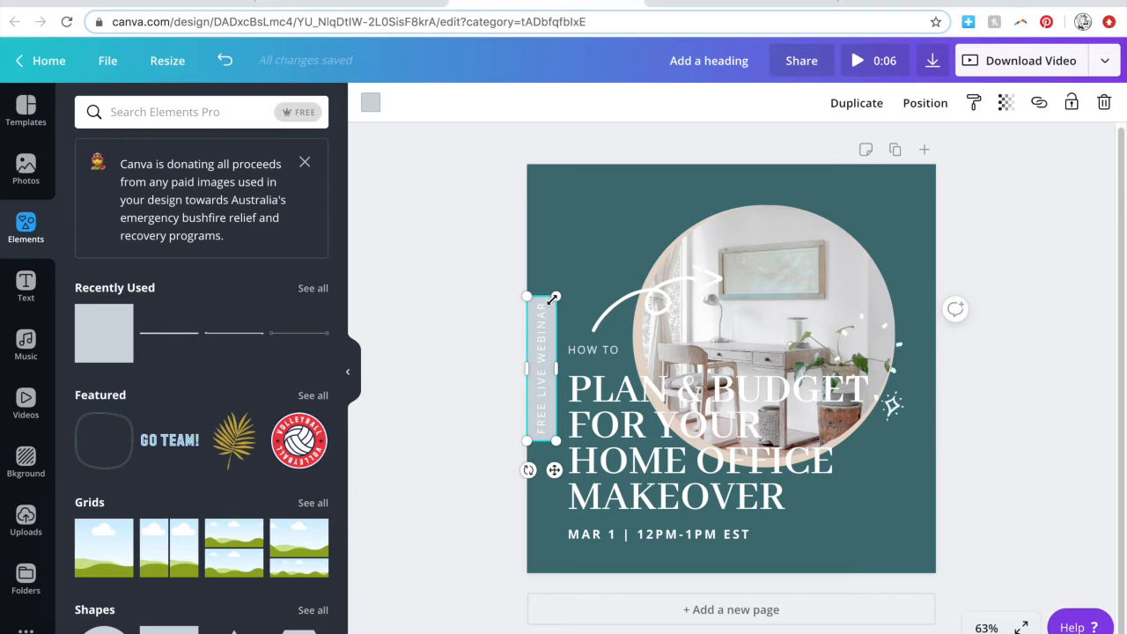
drag(546, 295, 548, 290)
drag(544, 440, 544, 446)
click(926, 103)
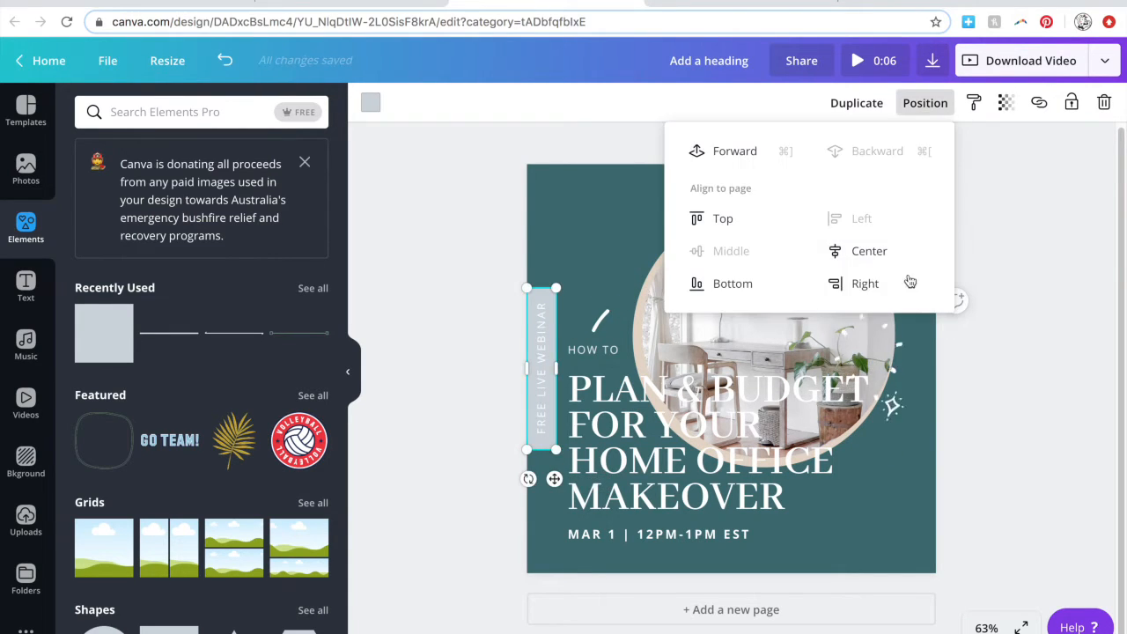
click(543, 293)
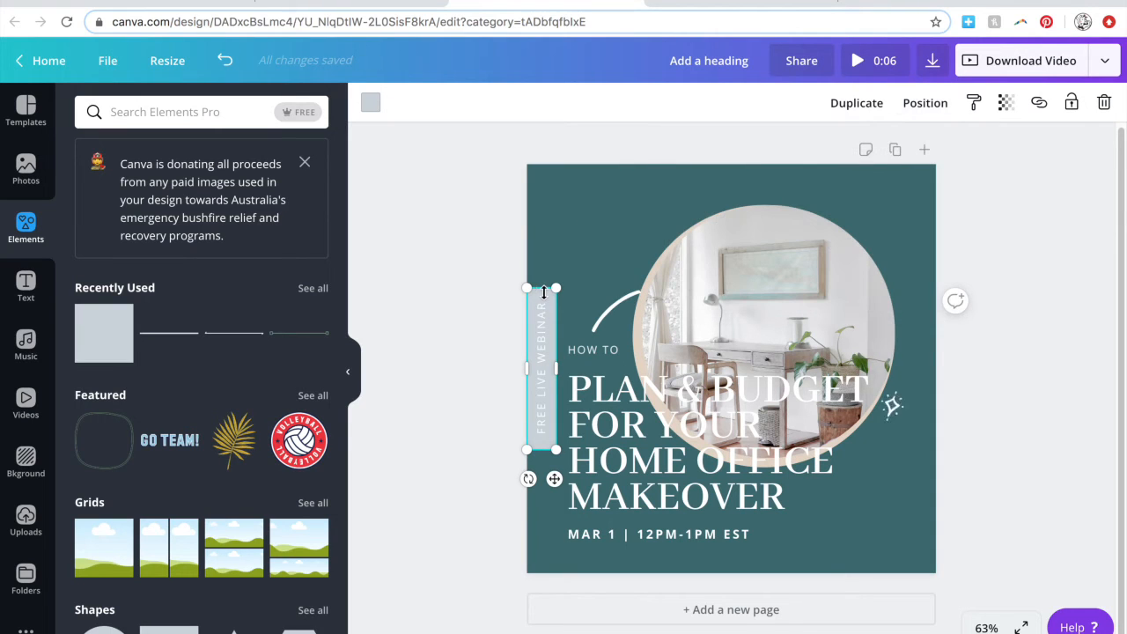
Recolor the bar behind the webinar line with the default yellow
click(370, 103)
click(220, 428)
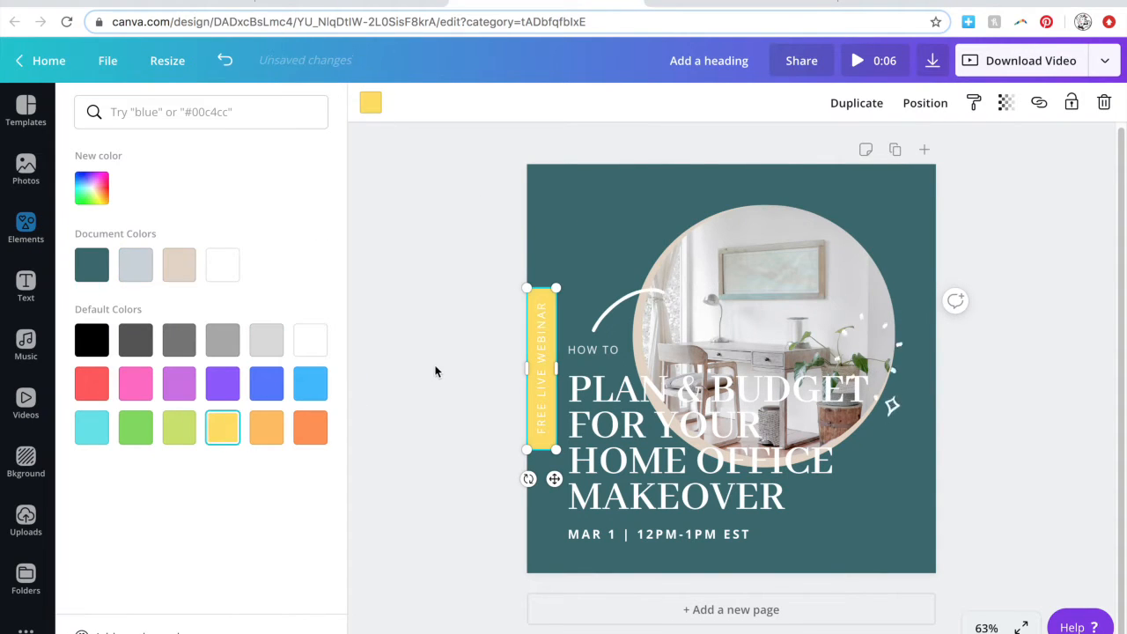
click(421, 361)
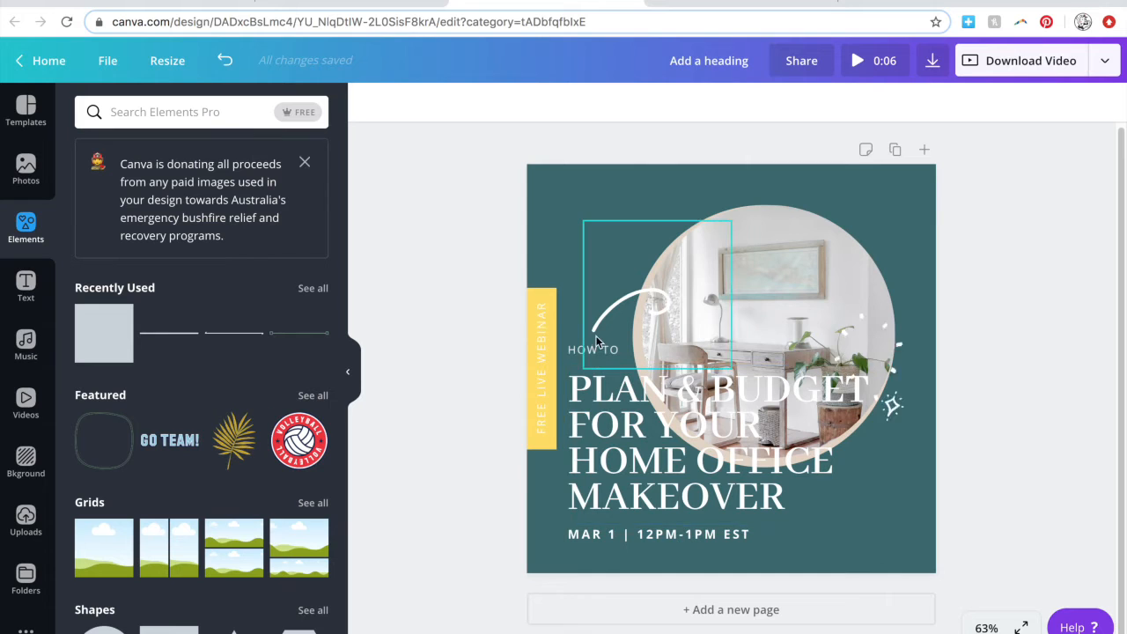
Move the photo, decorations, heading and other main text together up and to the right, leaving the yellow bar in place
drag(992, 192, 586, 549)
drag(844, 265, 864, 252)
click(1054, 285)
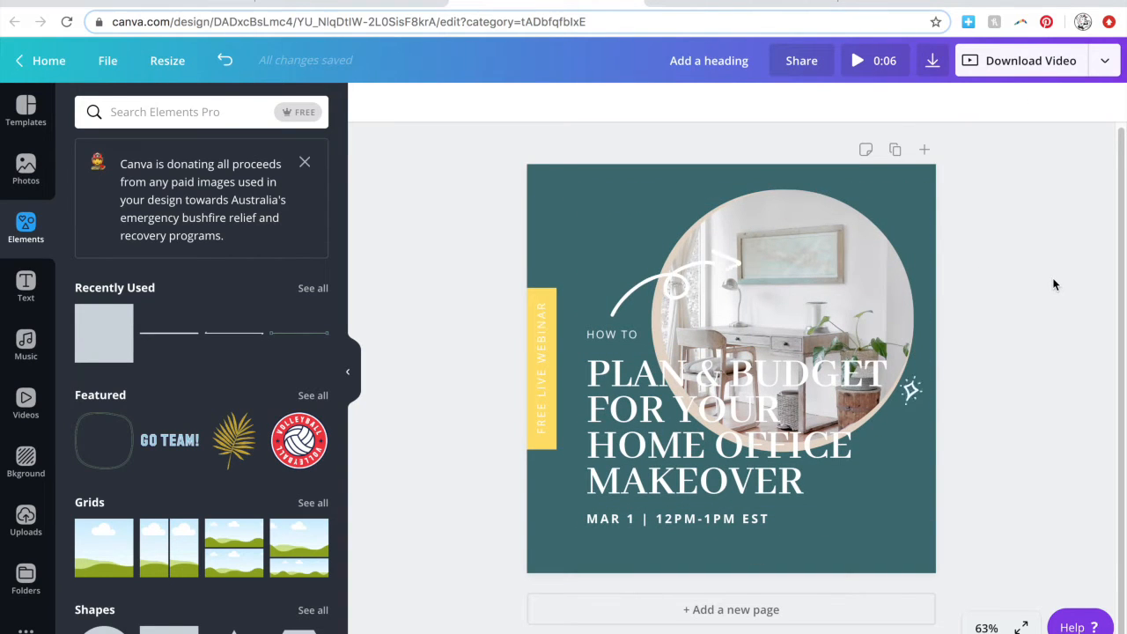
drag(1034, 187, 594, 543)
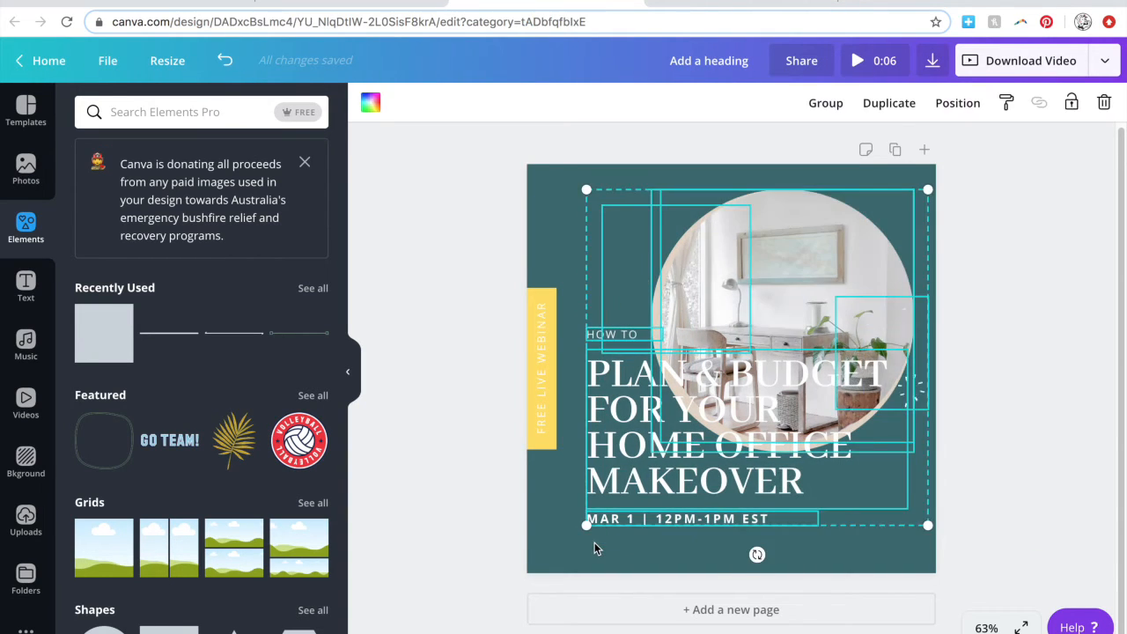
click(1016, 425)
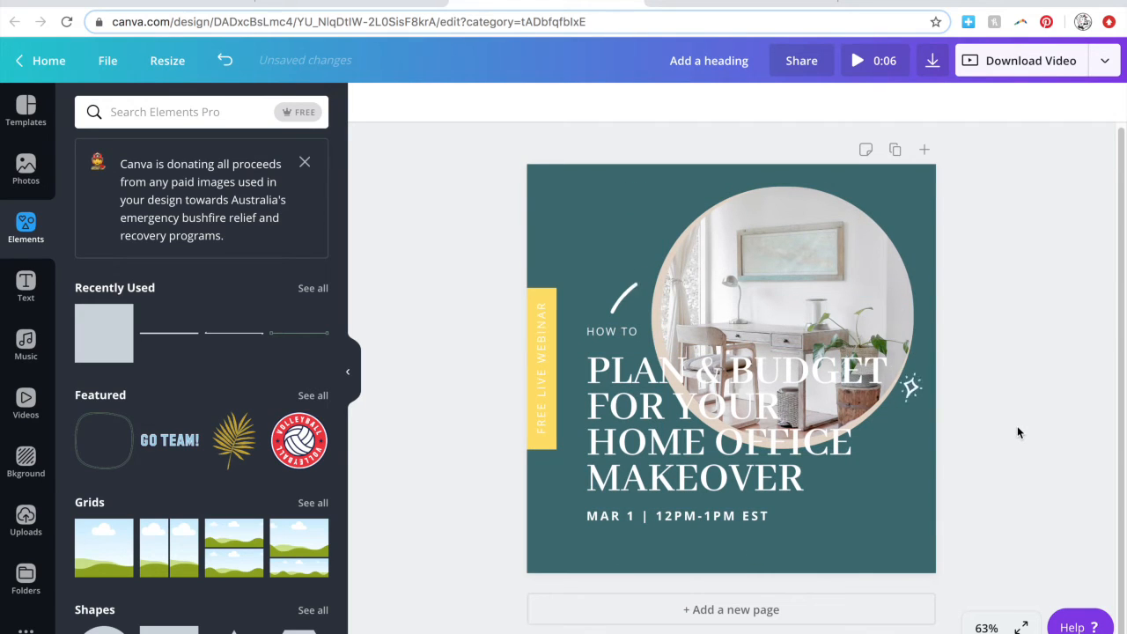
Insert a line break after "PLAN" in the heading so "& BUDGET" starts a new line
click(732, 368)
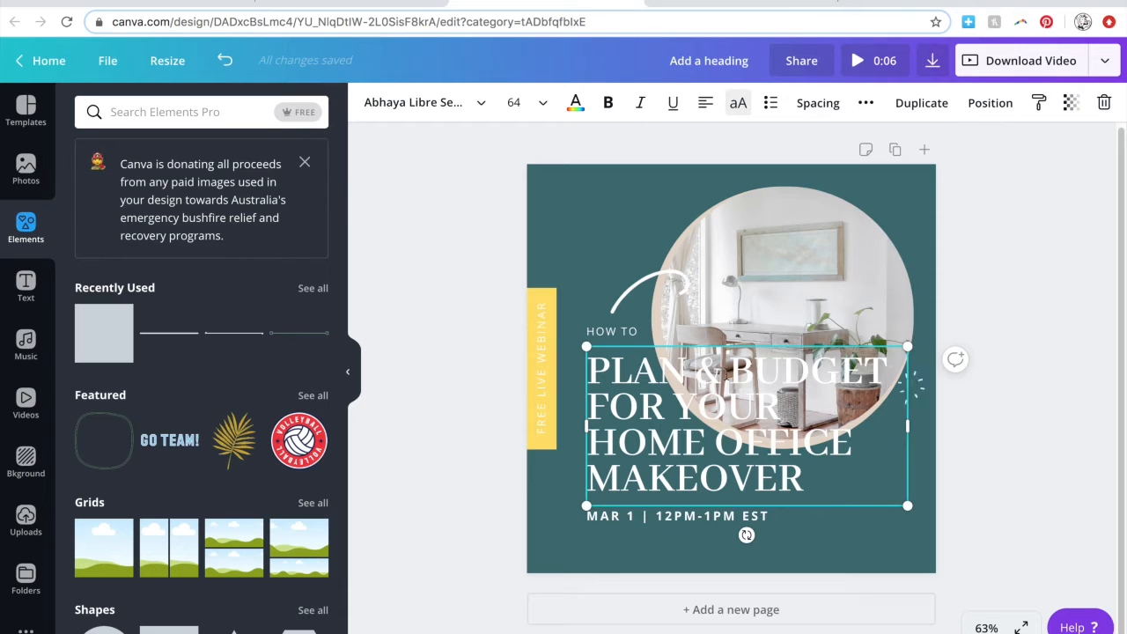
click(710, 377)
key(Return)
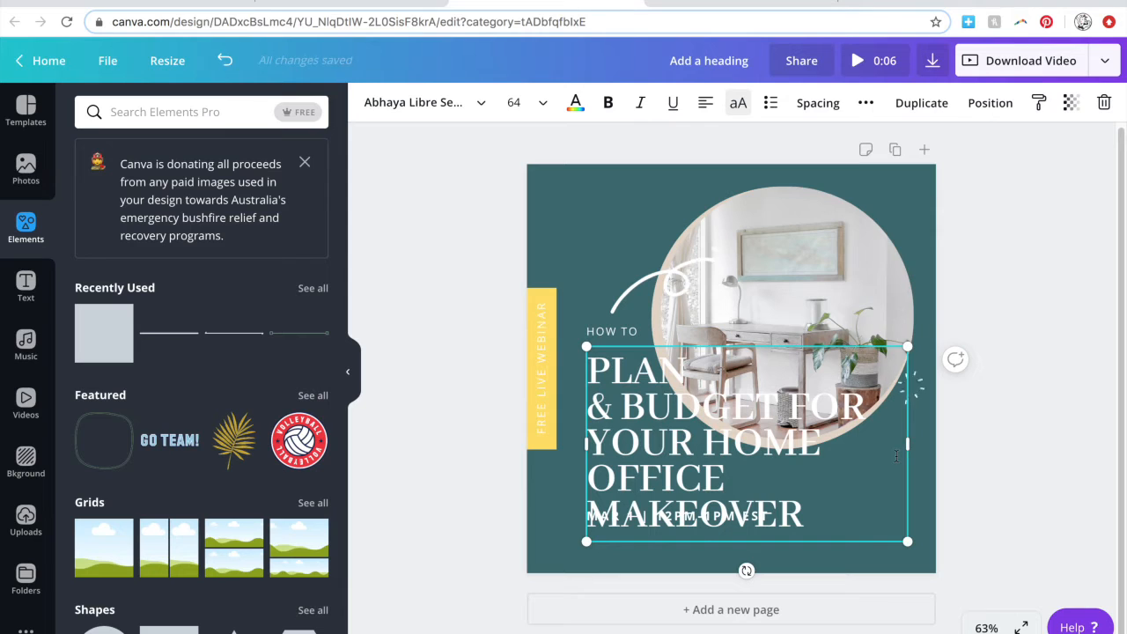
click(457, 244)
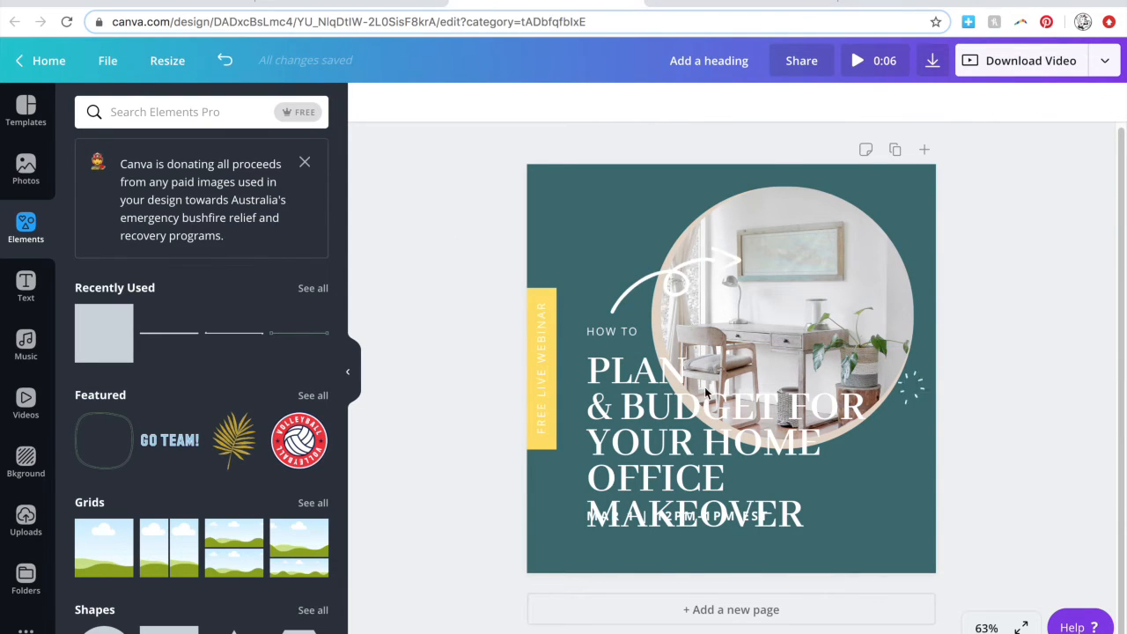
Try "FOR YOUR" in the heading at size 28, and undo the size change
click(797, 409)
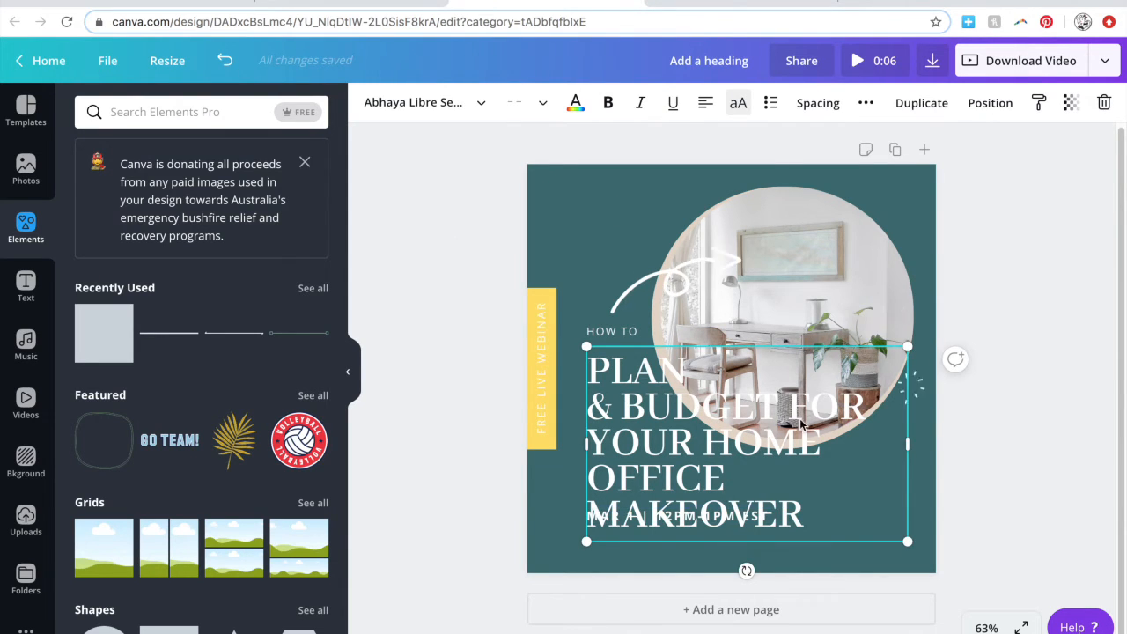
drag(792, 403, 700, 443)
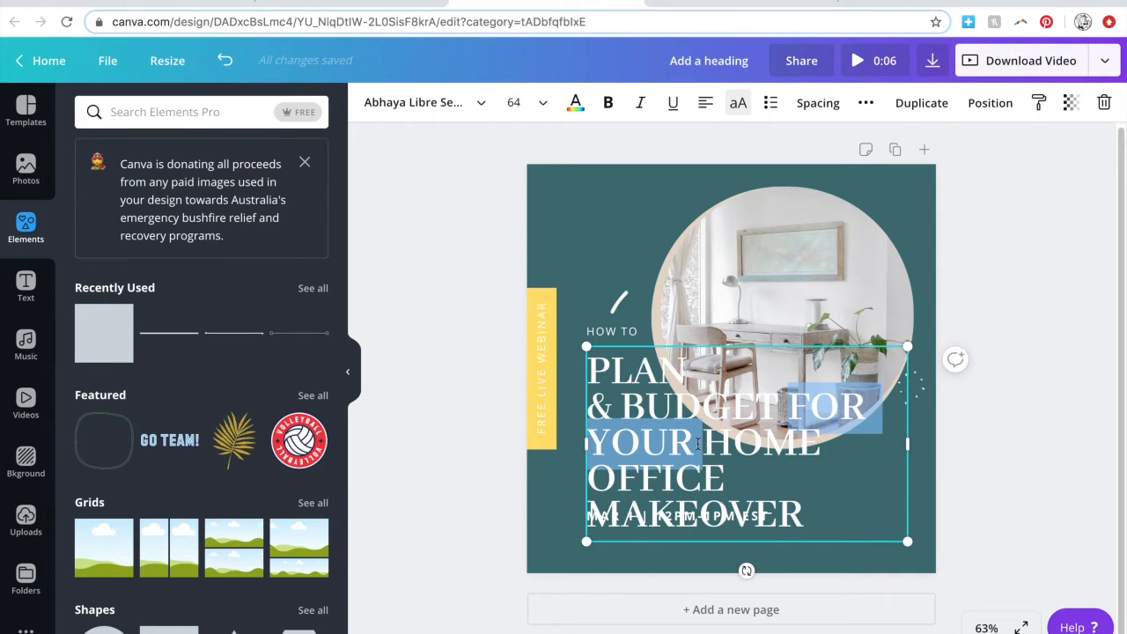
click(542, 104)
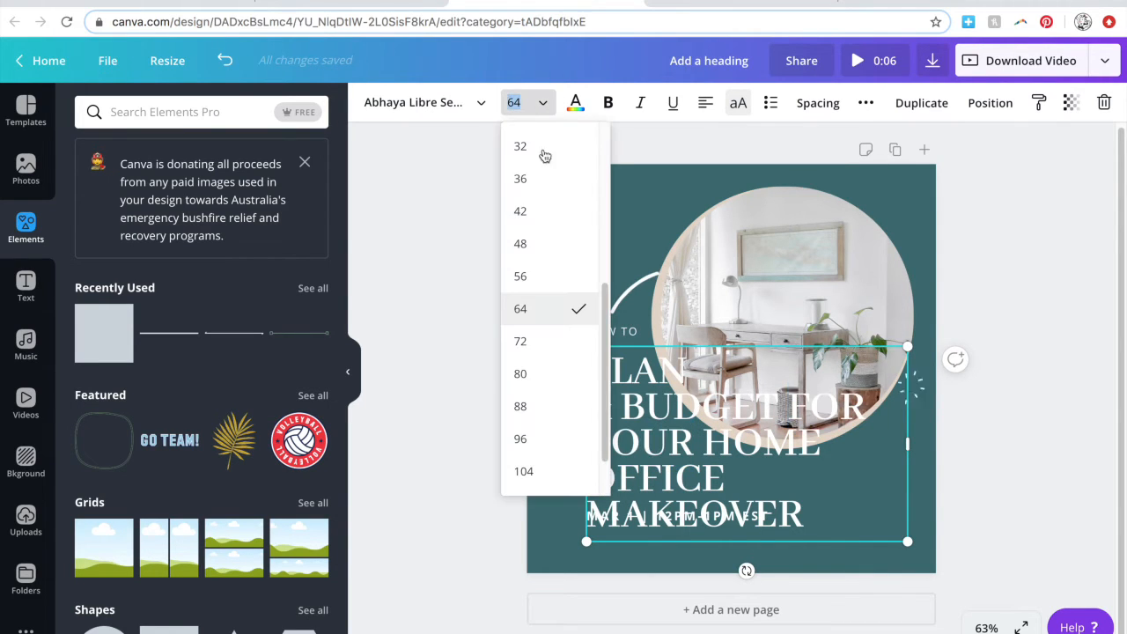
scroll(555, 239, up, 1)
scroll(554, 240, up, 3)
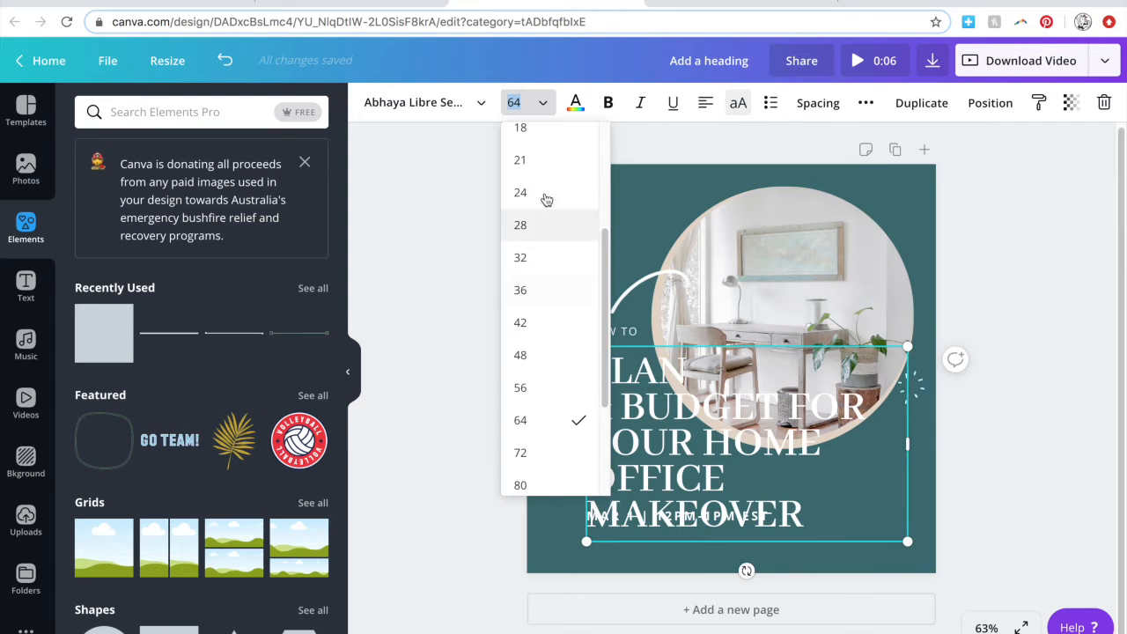
click(535, 221)
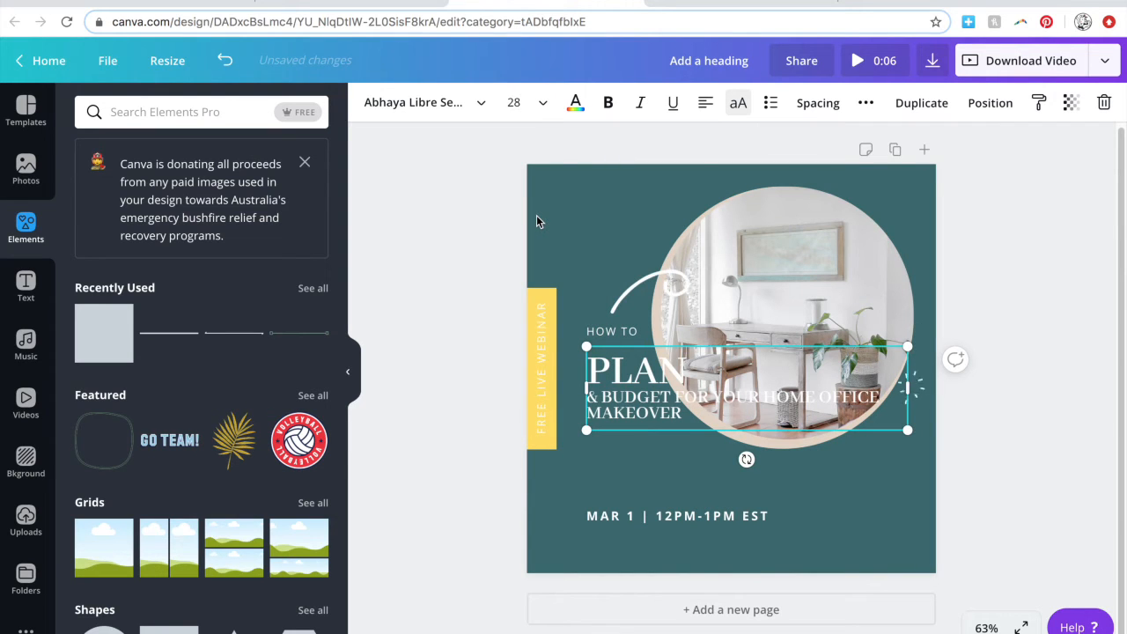
click(225, 60)
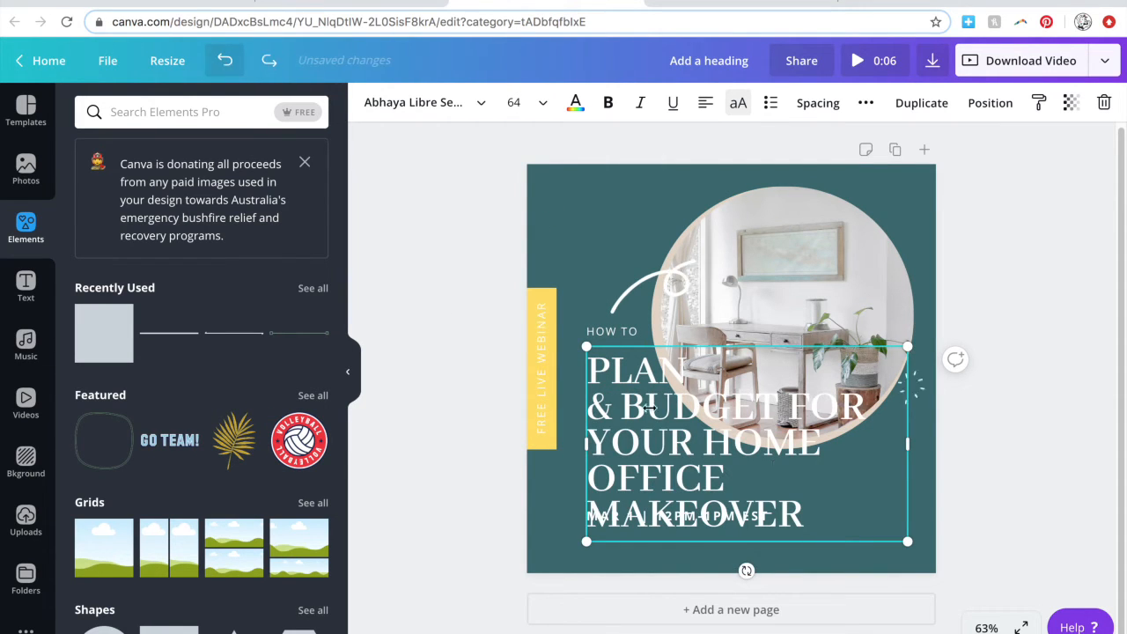
Delete "FOR YOUR" from the heading and start "HOME OFFICE" on a new line
drag(796, 402, 701, 447)
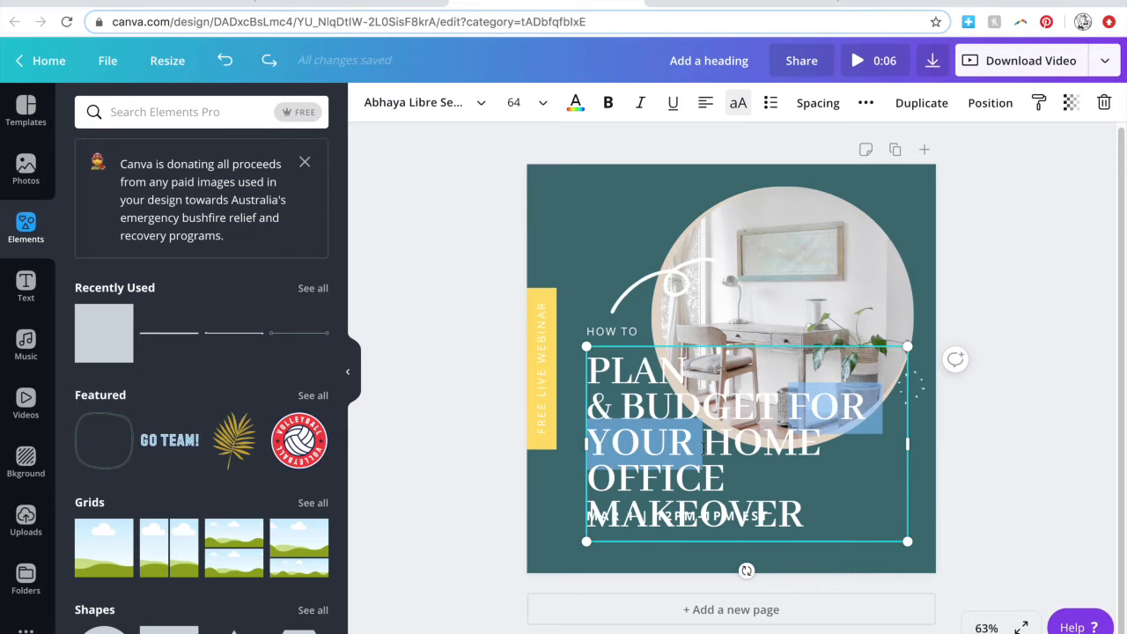
key(BackSpace)
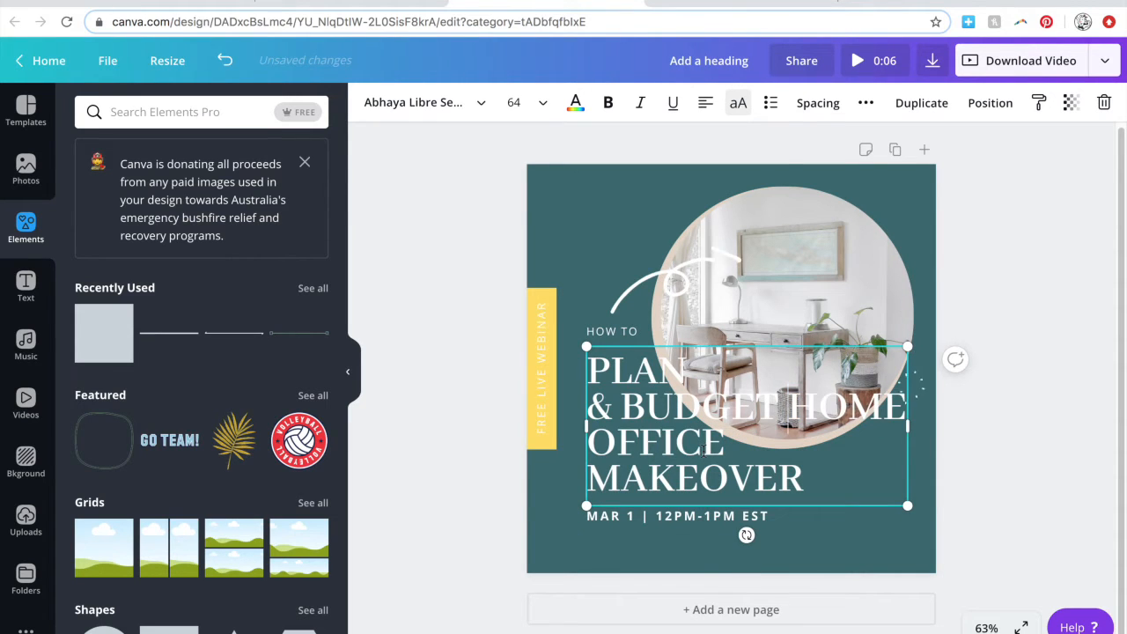
click(430, 489)
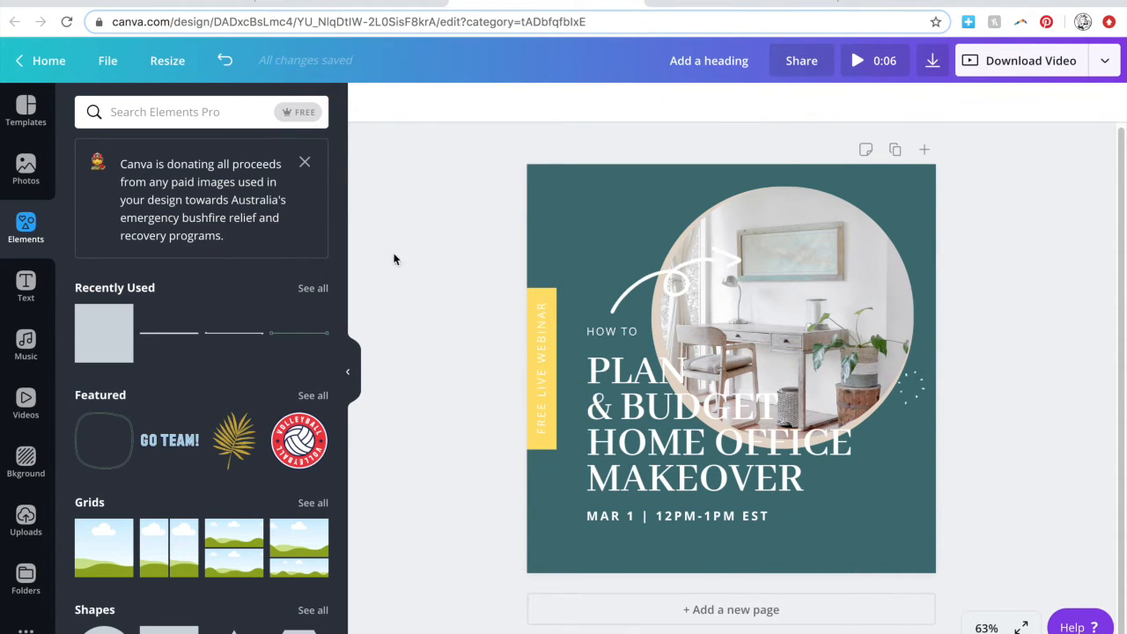
Add a subheading reading "for your" just after "& BUDGET" and enlarge it to size 28.9
click(31, 284)
click(244, 239)
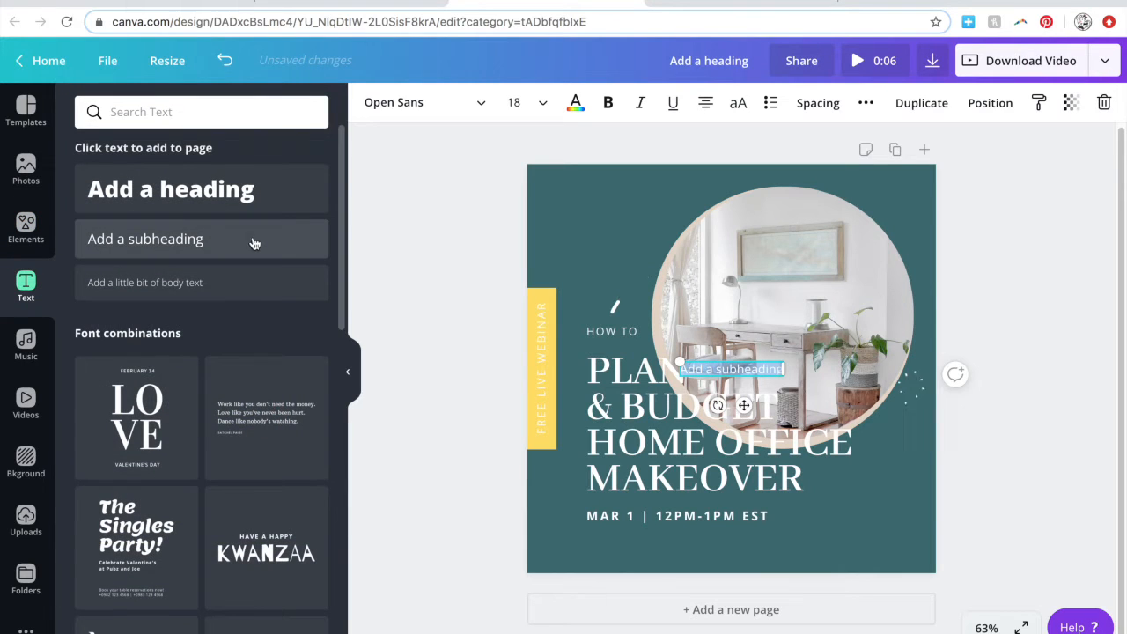
drag(735, 368, 848, 449)
text(for You)
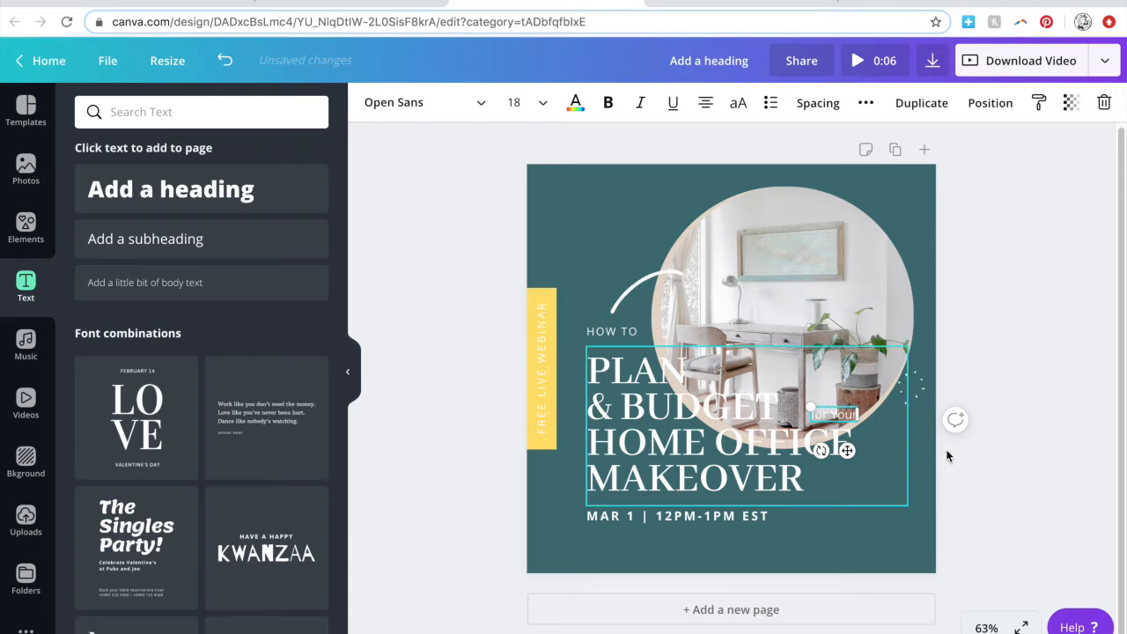
drag(810, 405, 780, 397)
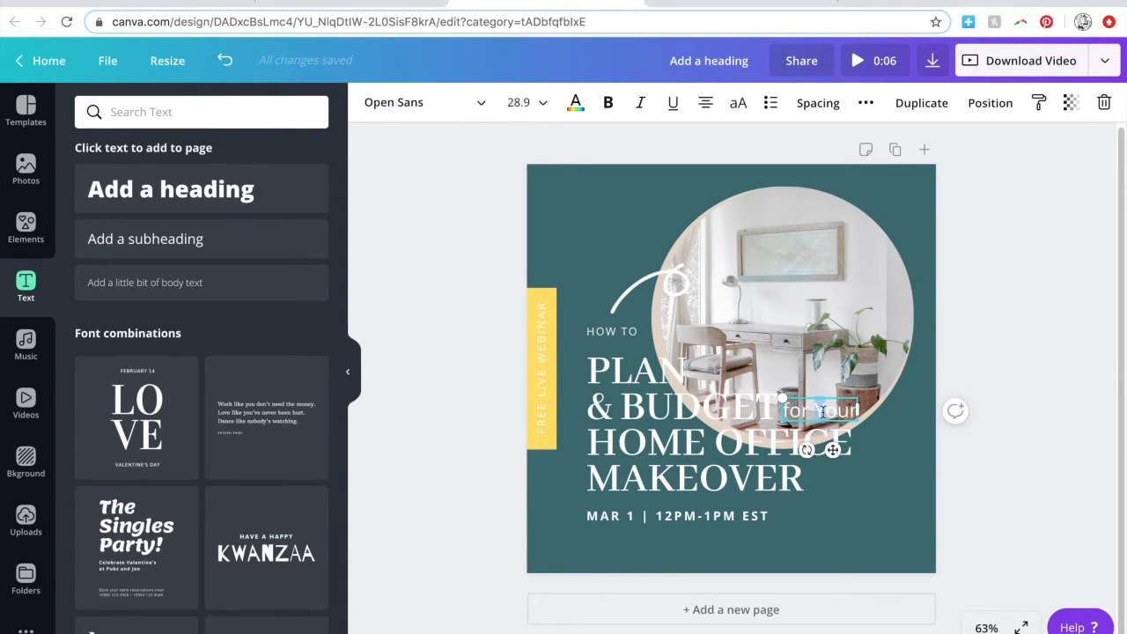
text(y)
Set the "for your" subheading in all capitals and shrink it to size 22.2
click(643, 103)
click(606, 104)
click(606, 104)
click(640, 103)
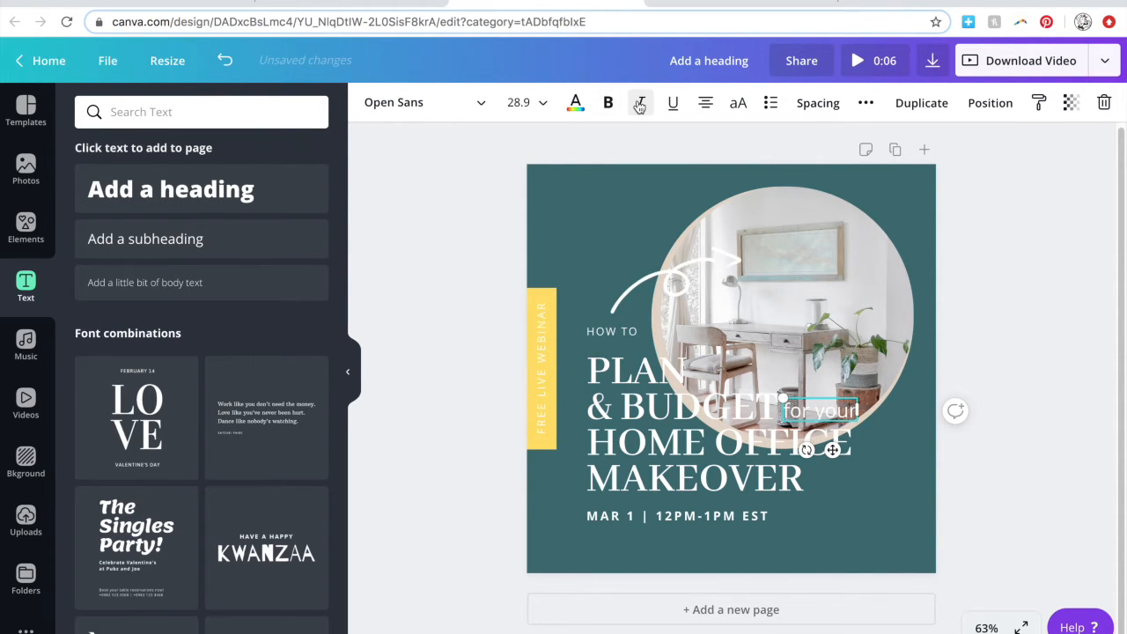
click(739, 104)
drag(772, 397, 792, 408)
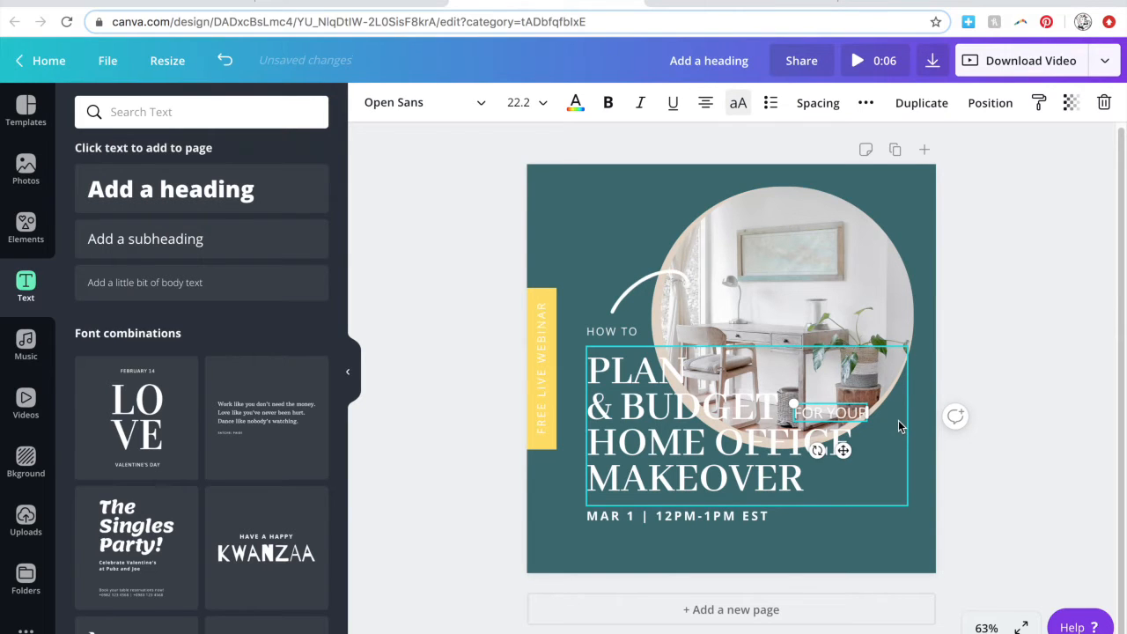
Nudge "FOR YOUR" left toward "& BUDGET" and shrink it to size 19.8
key(Left)
key(Left)
key(Left)
key(Left)
key(Left)
key(Left)
key(Left)
key(Left)
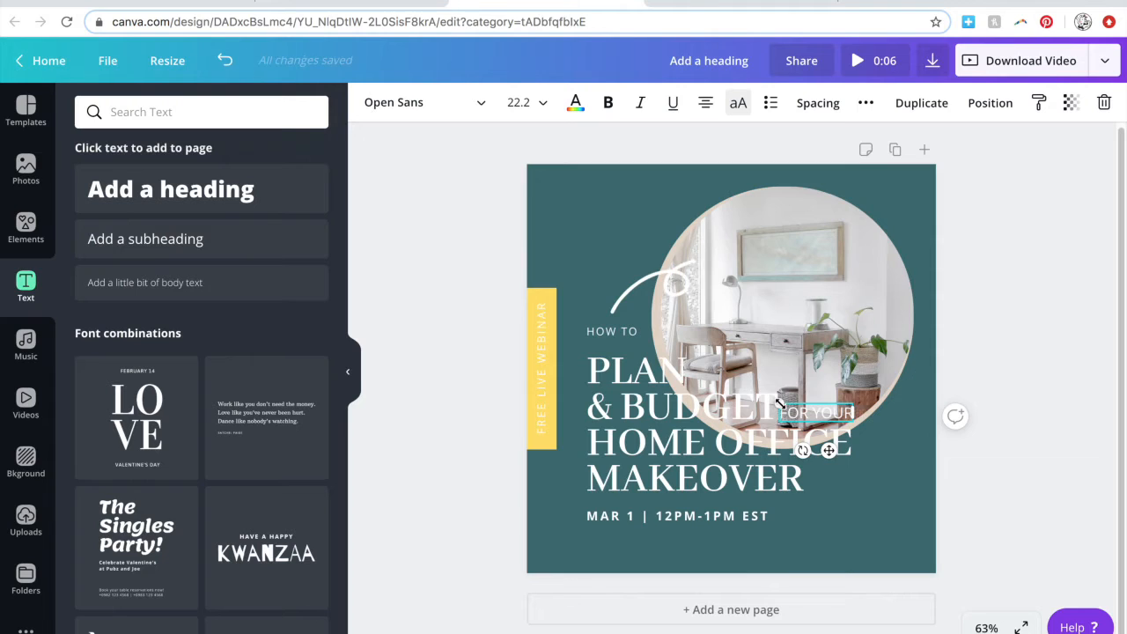
drag(782, 403, 786, 405)
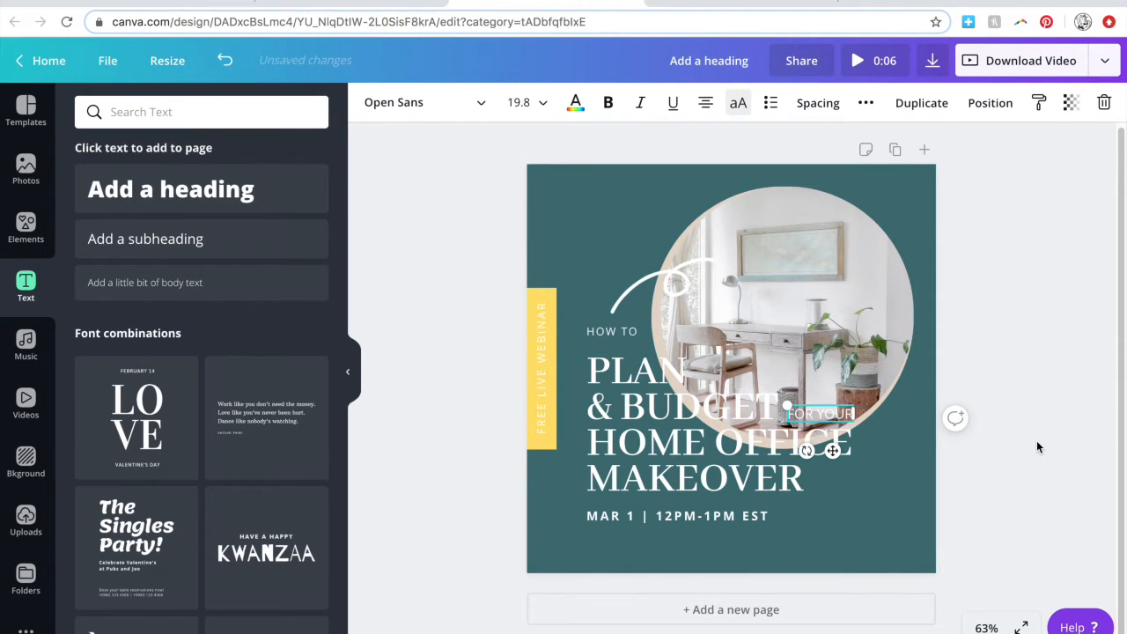
click(607, 103)
click(607, 103)
click(817, 103)
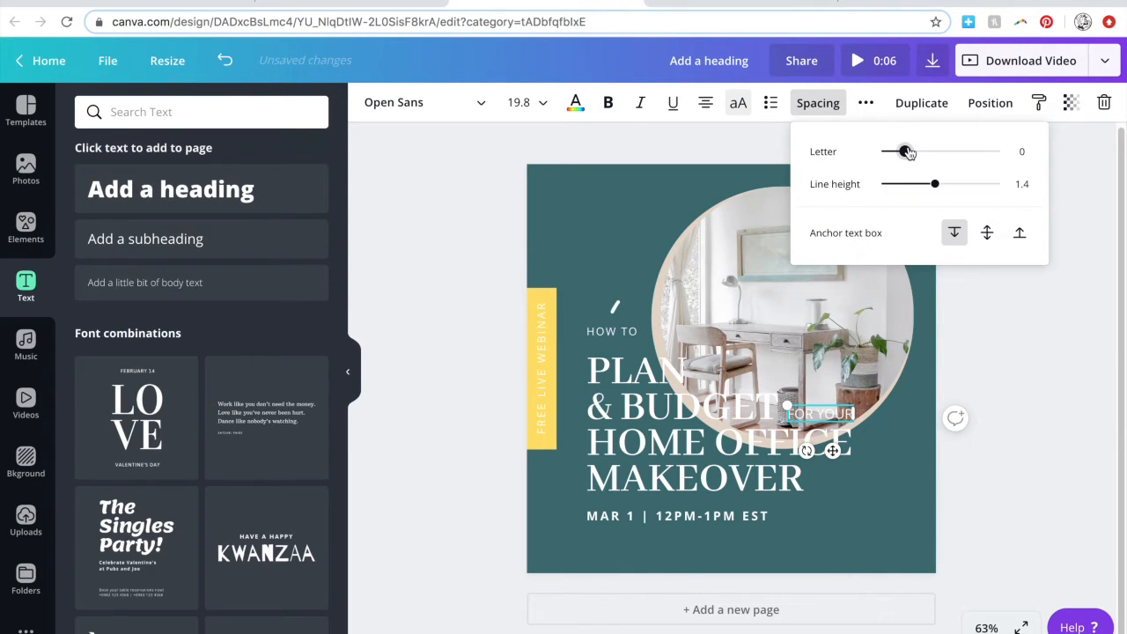
click(1002, 503)
click(814, 411)
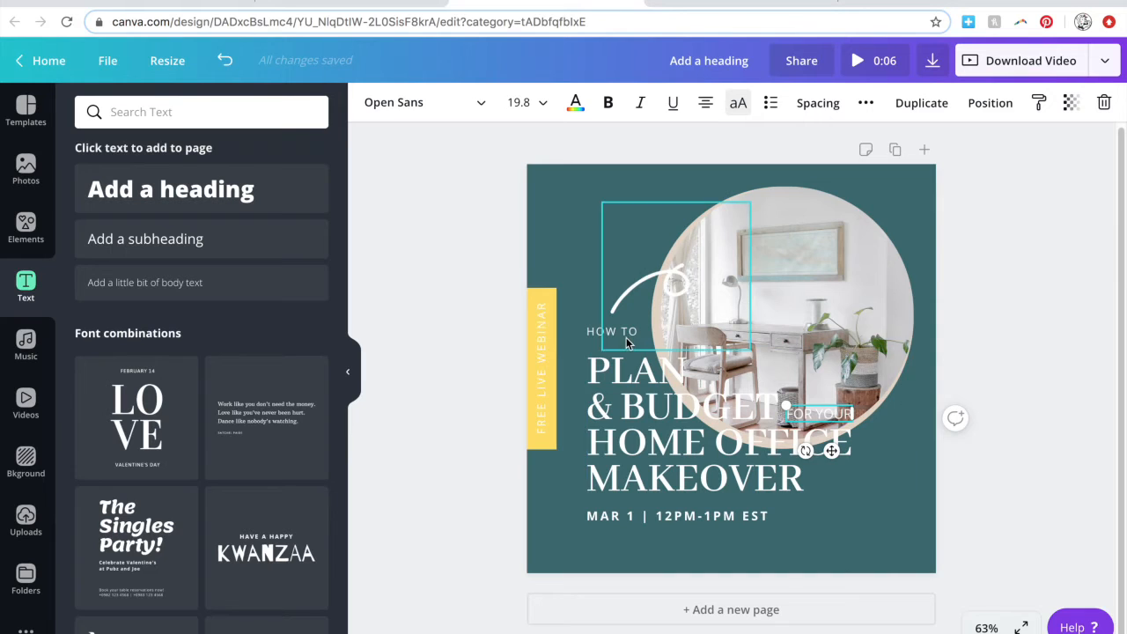
click(636, 414)
double_click(638, 409)
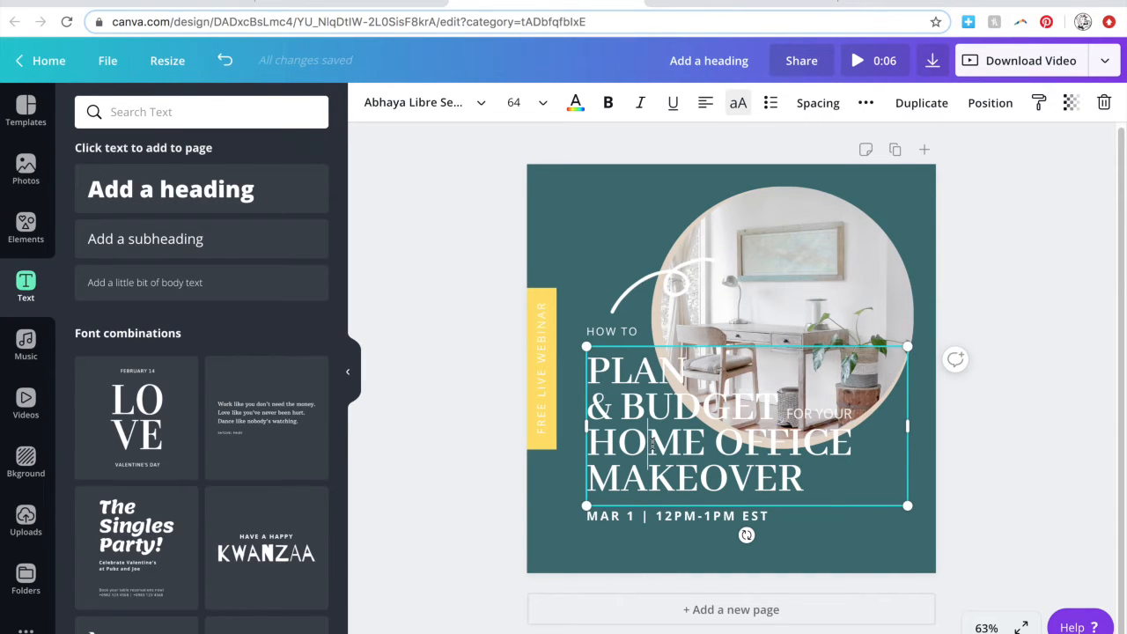
click(406, 390)
Enlarge the "HOW TO" line, heading, "FOR YOUR" text and date line together slightly
click(618, 328)
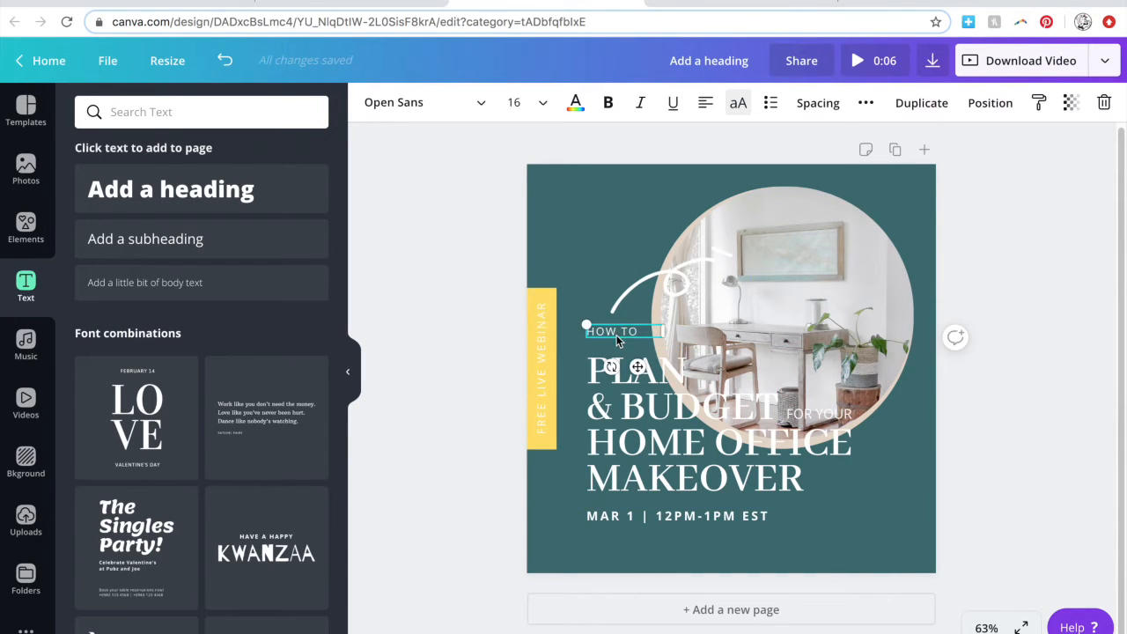
shift+click(823, 413)
shift+click(727, 518)
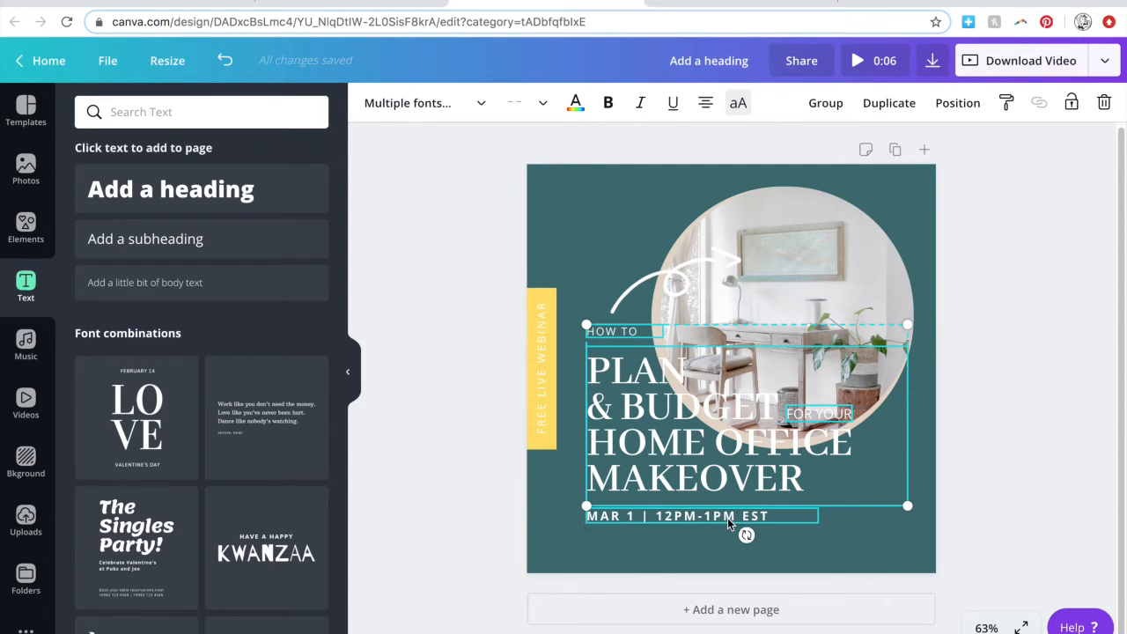
drag(906, 523, 922, 533)
click(950, 519)
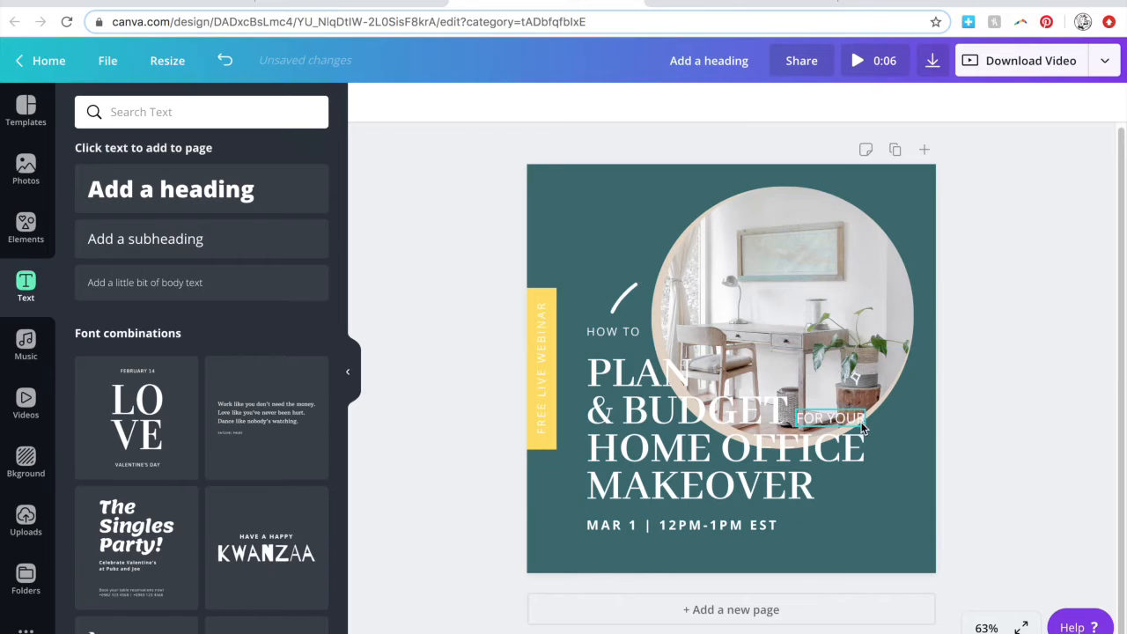
click(850, 420)
click(997, 507)
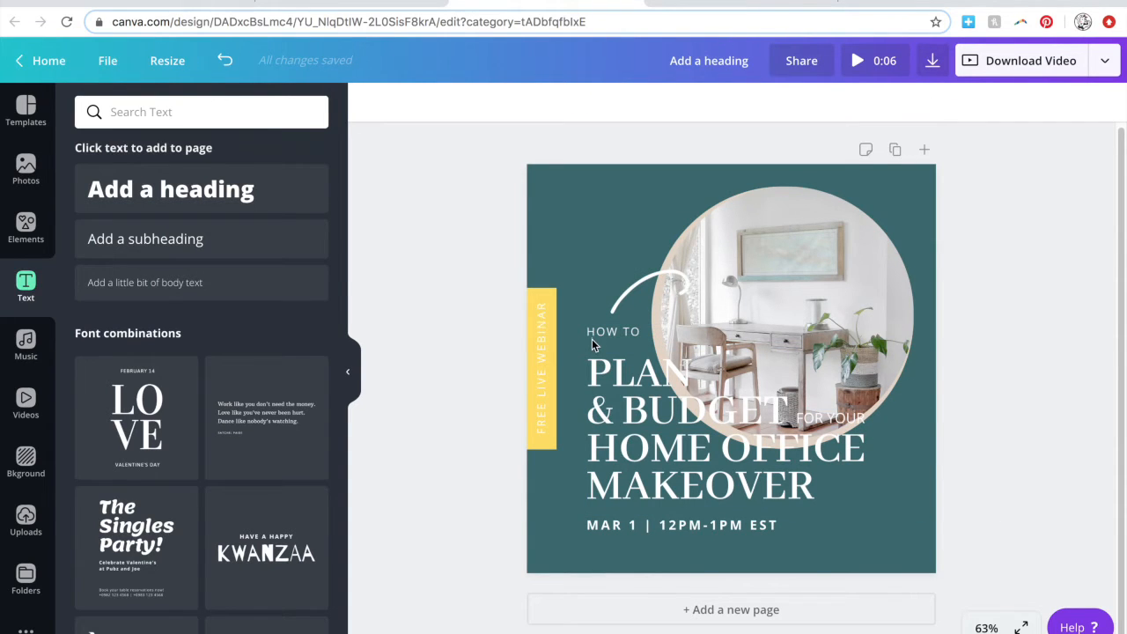
Shrink the circular photo and its arrow and sparkle decorations together slightly, toward the upper right
drag(907, 293, 966, 306)
drag(602, 449, 621, 436)
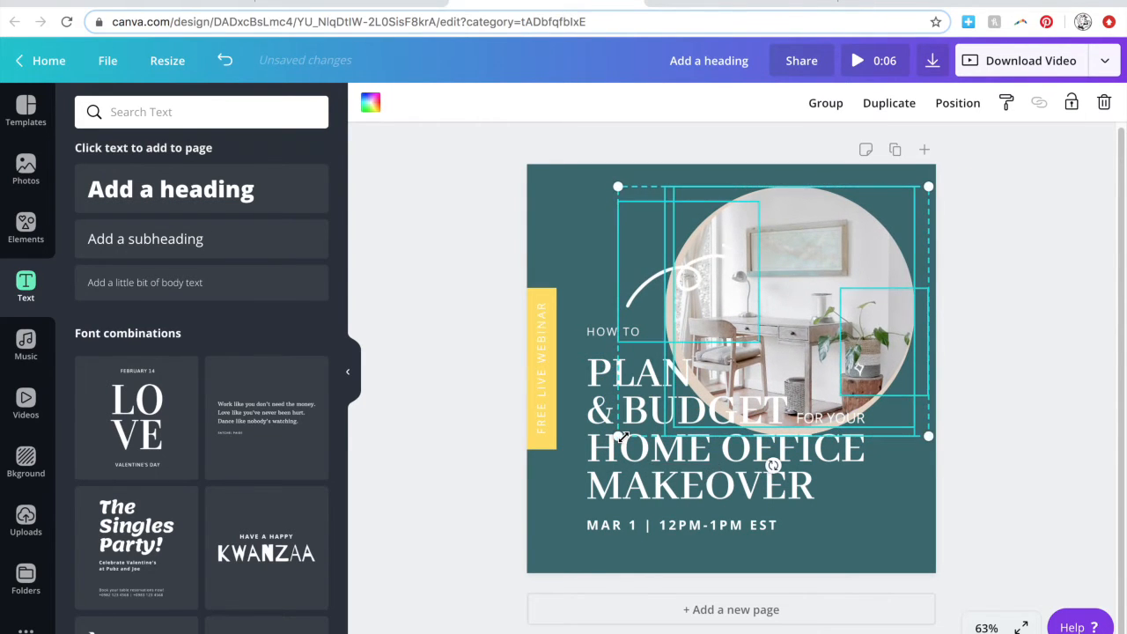
click(1040, 496)
Move the "HOW TO" line, heading, "FOR YOUR" text and date line together slightly upward
click(632, 333)
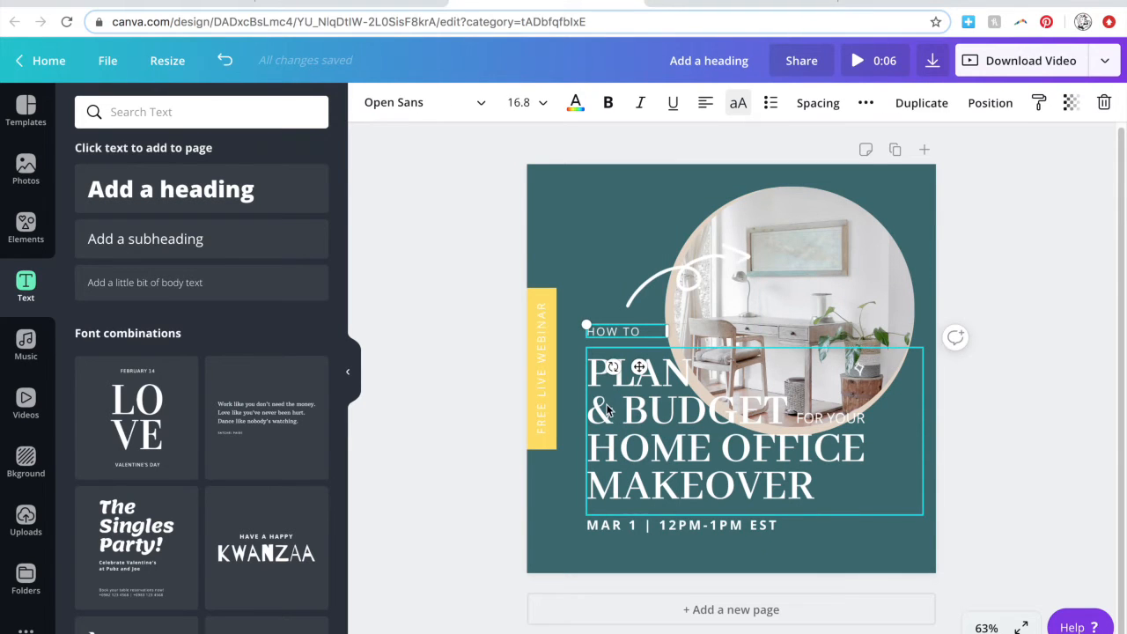
shift+click(647, 389)
shift+click(646, 524)
key(Up)
key(Up)
key(Up)
key(Up)
key(Up)
key(Up)
key(Up)
key(Up)
key(Up)
key(Up)
key(Up)
key(Up)
key(Up)
key(Up)
key(Up)
key(Up)
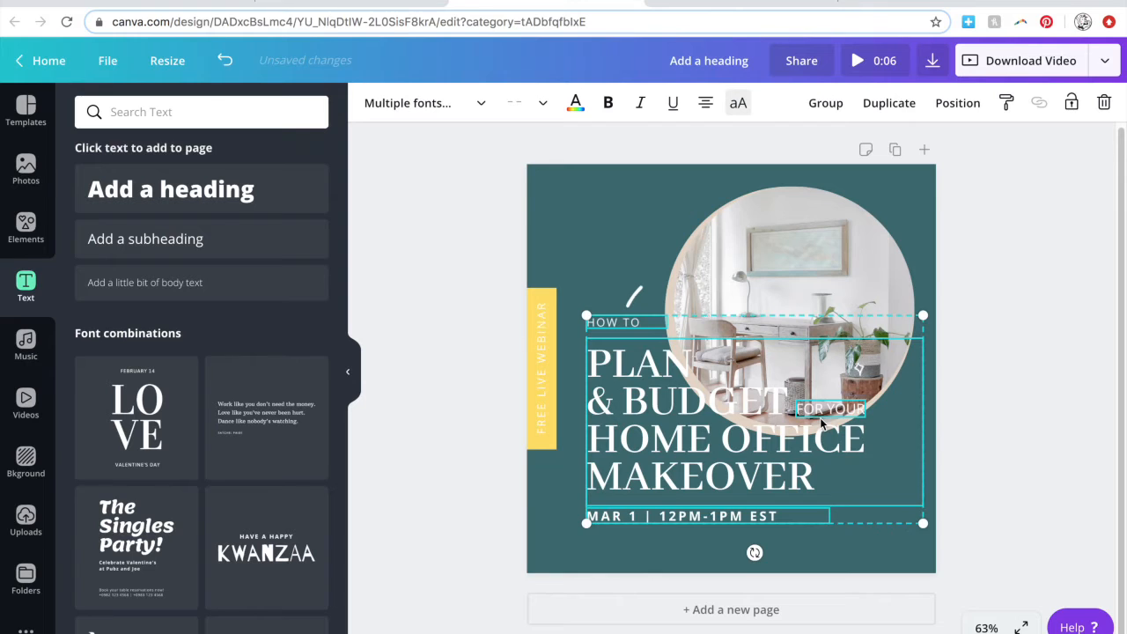
key(Up)
key(Up)
key(Up)
key(Up)
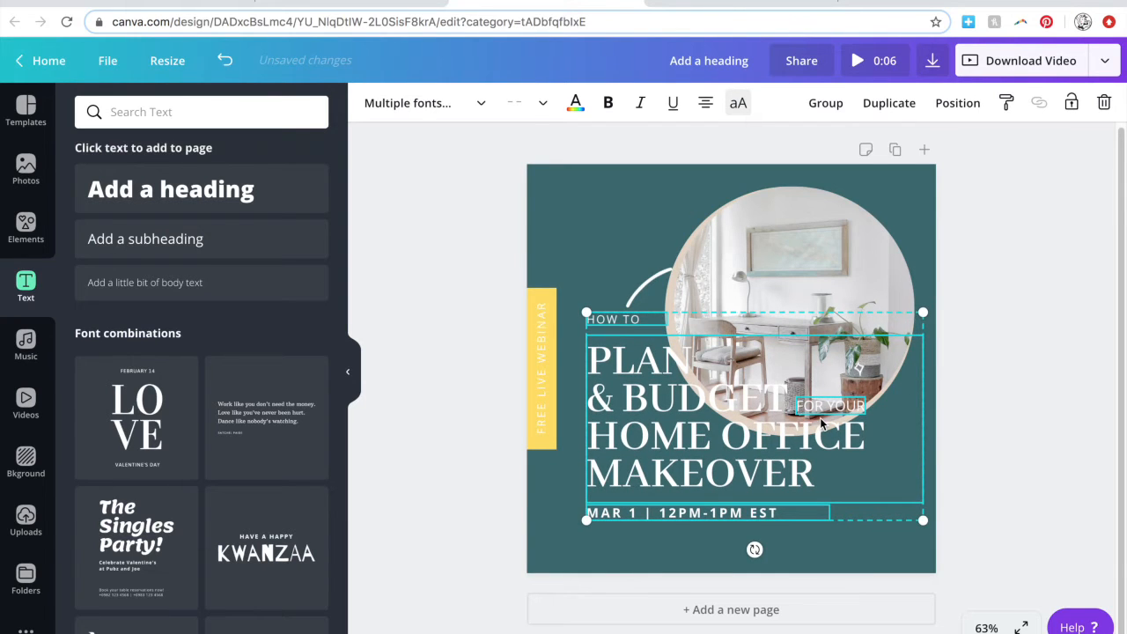
key(Down)
key(Down)
key(Down)
key(Down)
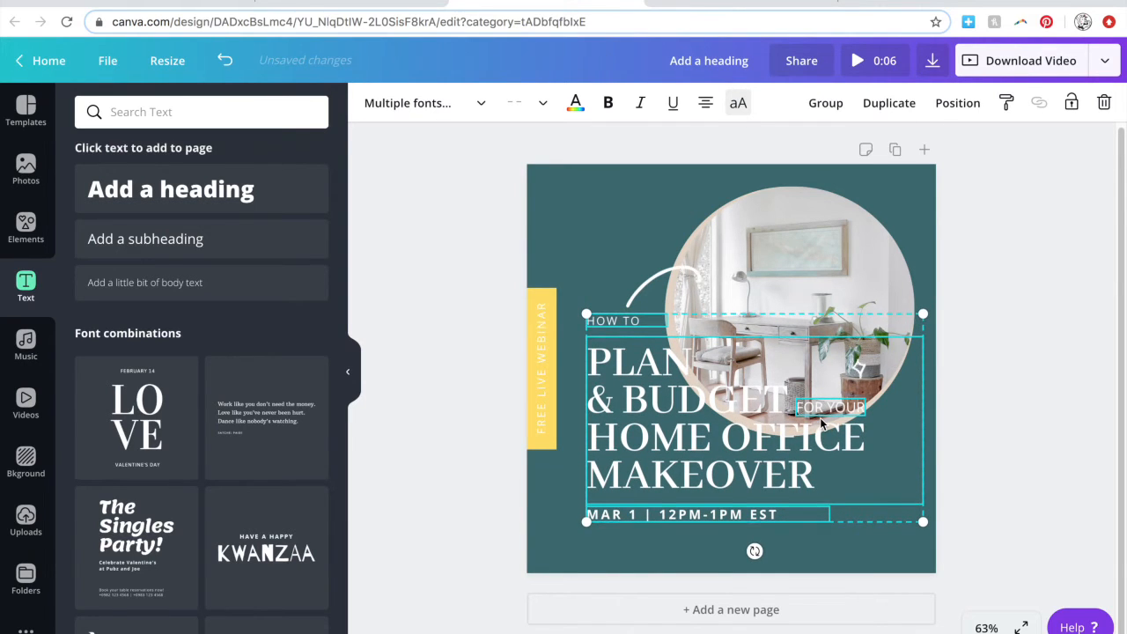
key(Up)
key(Up)
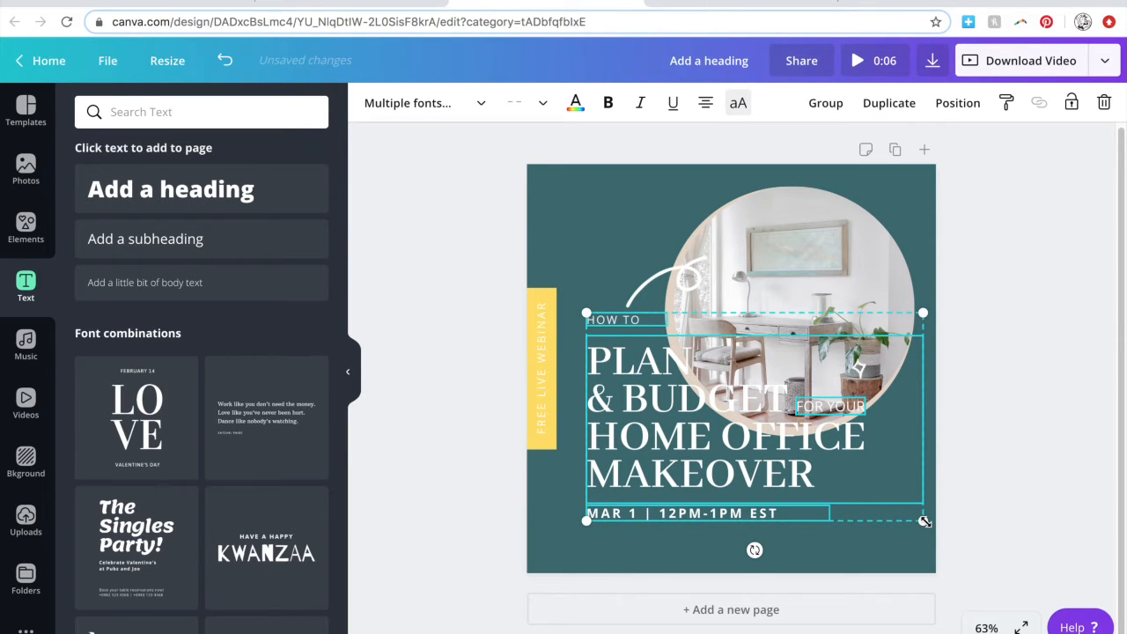
click(980, 515)
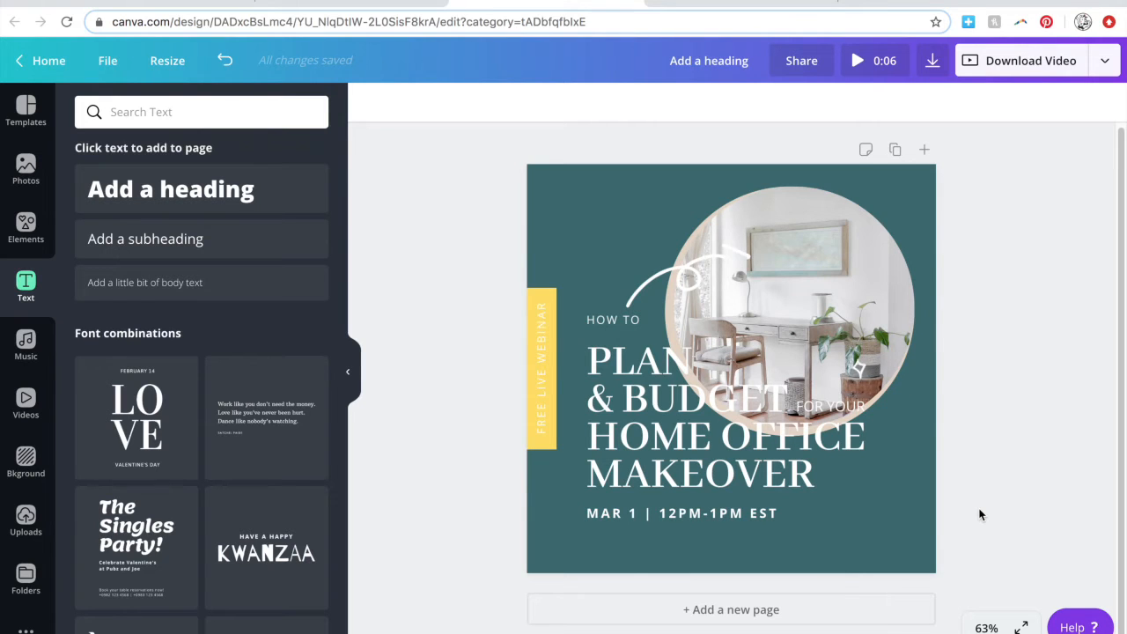
Consult the reference workshop graphic and recolor the "FREE LIVE WEBINAR" text with the custom burnt orange #c84616
click(752, 631)
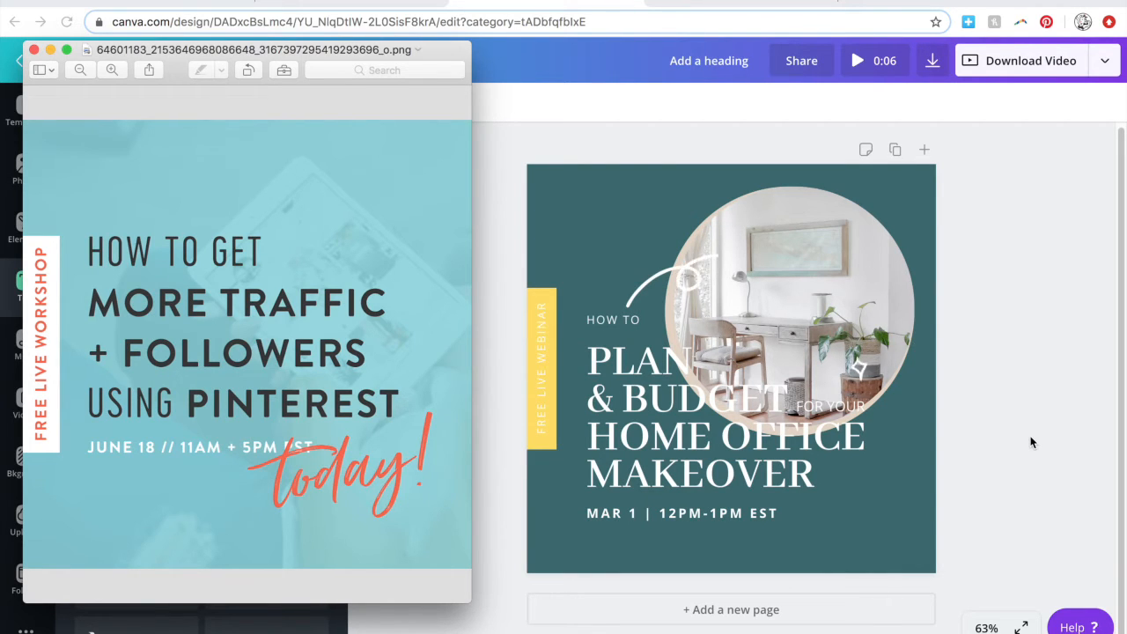
click(857, 451)
click(543, 398)
click(573, 105)
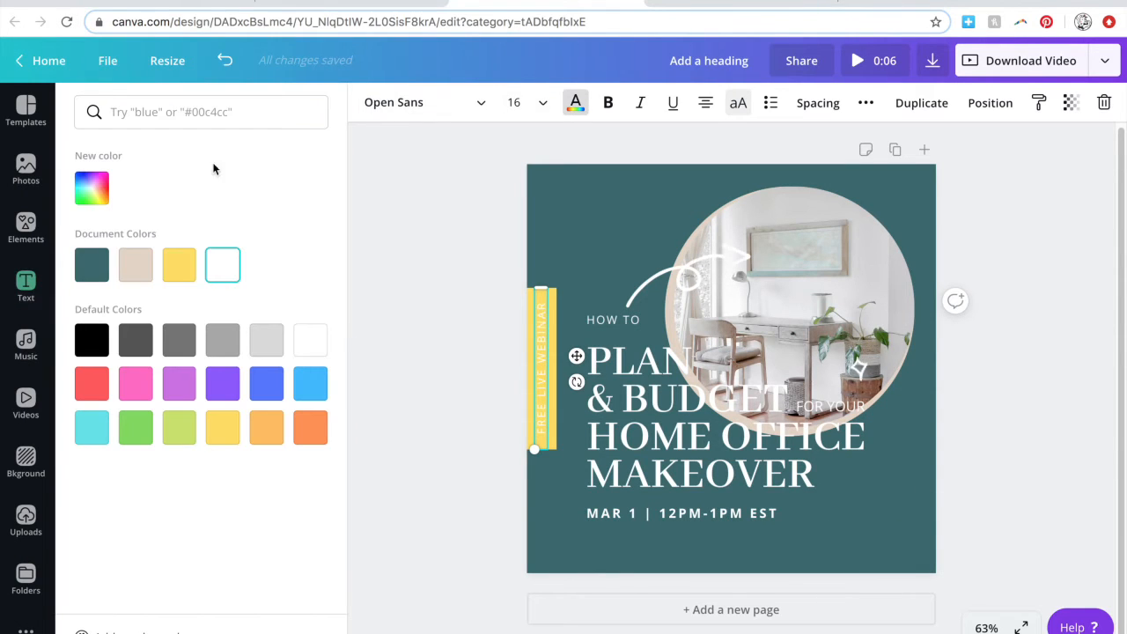
click(91, 187)
drag(96, 331, 100, 331)
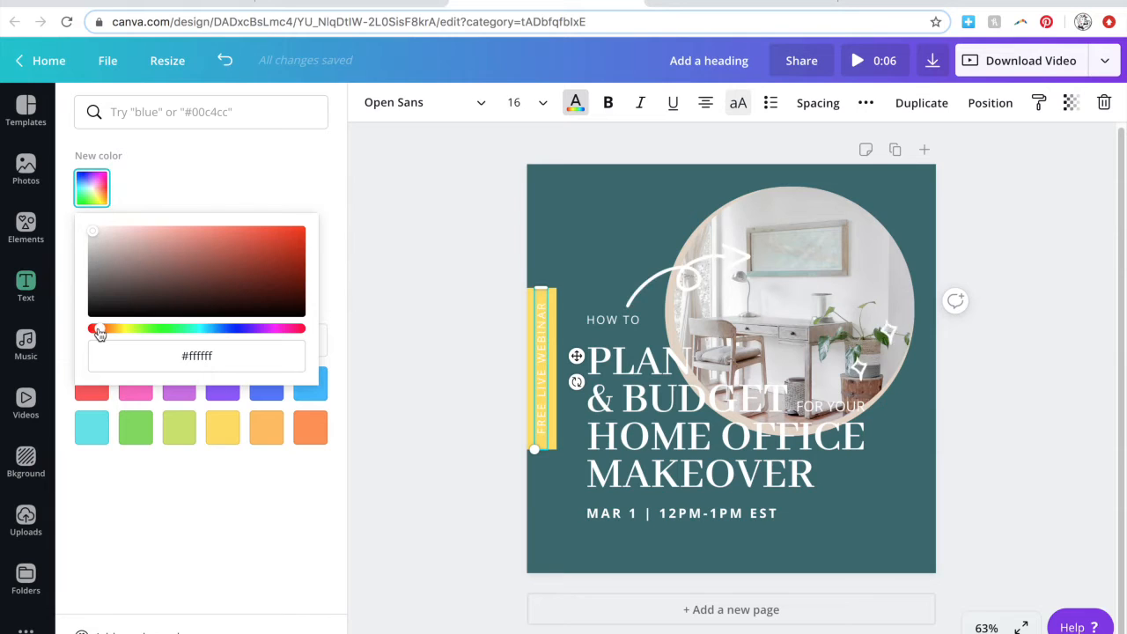
drag(238, 258, 248, 249)
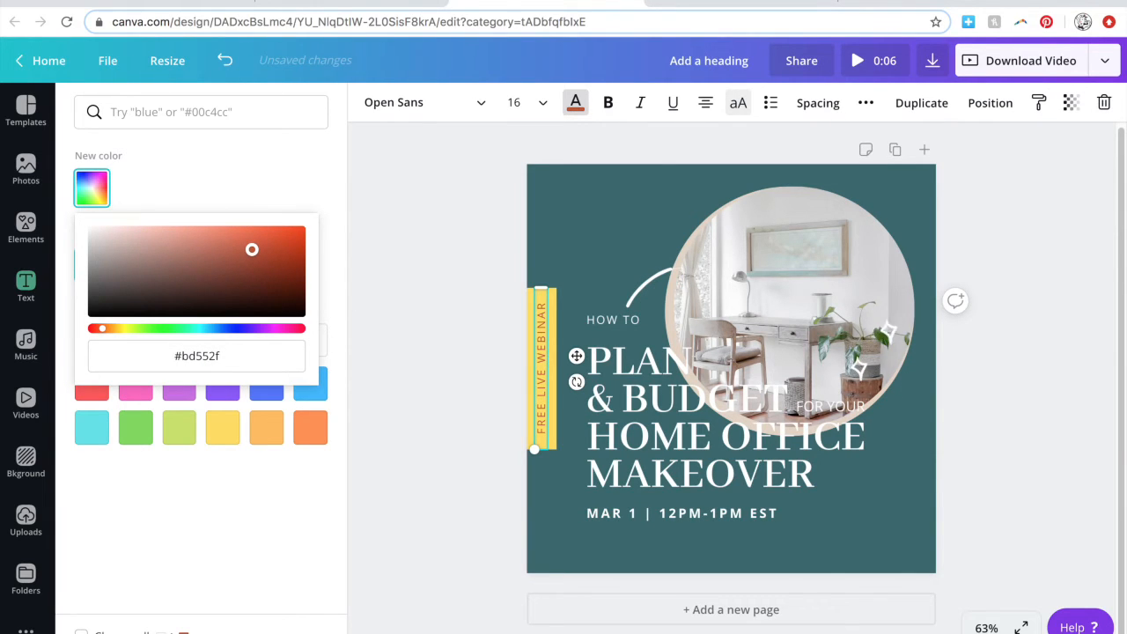
drag(252, 249, 282, 247)
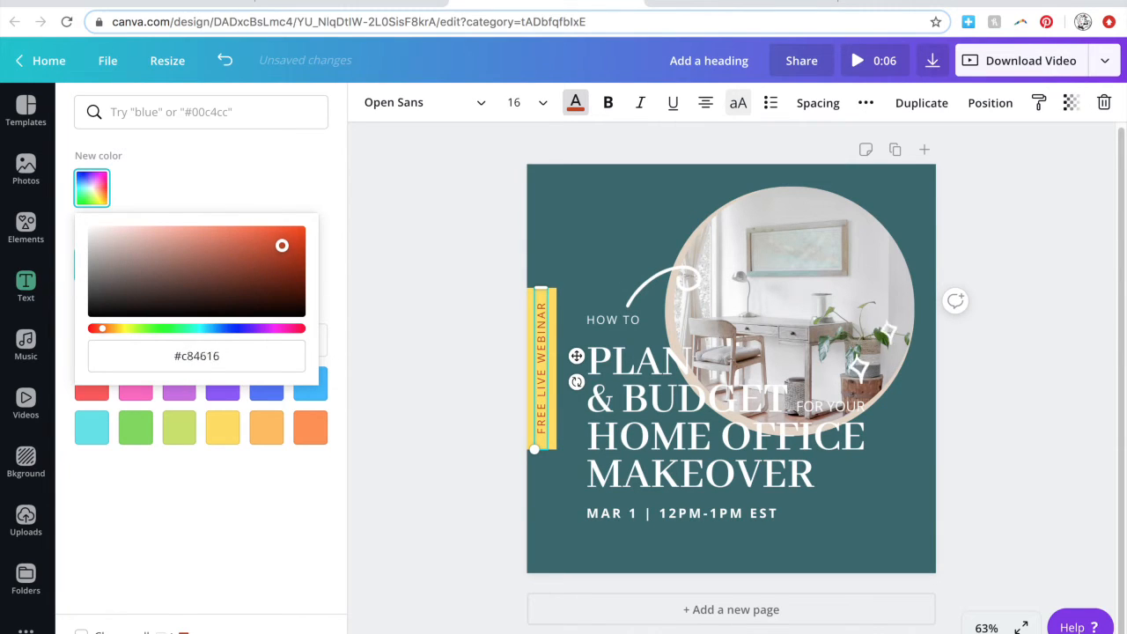
Shift the "FREE LIVE WEBINAR" text color to orange #cf5916 and make the text bold
drag(101, 329, 104, 331)
mouse_move(280, 246)
mouse_down()
mouse_move(284, 279)
mouse_move(282, 248)
mouse_up()
click(607, 109)
click(394, 420)
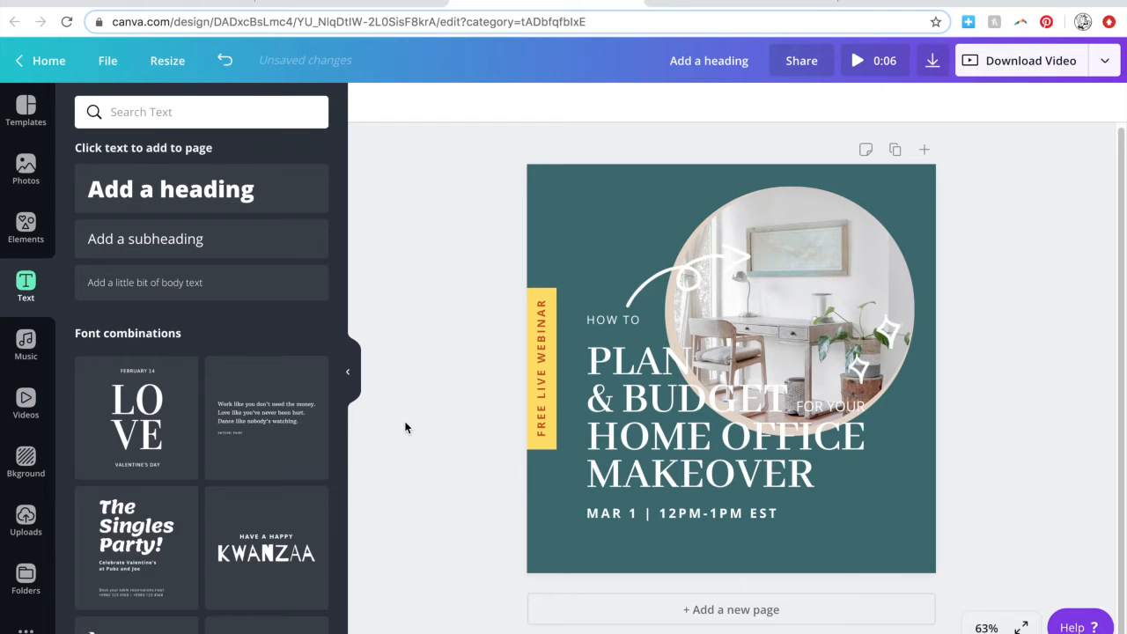
Adjust the "FREE LIVE WEBINAR" text to a lighter, yellower custom orange, #d1781b
click(542, 368)
click(575, 103)
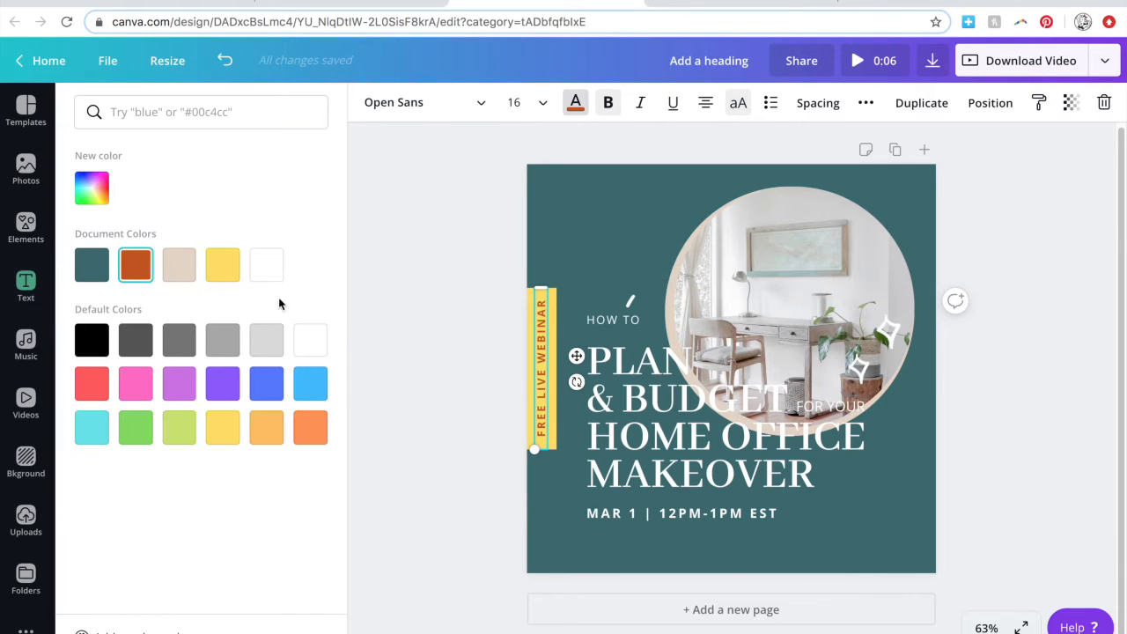
click(91, 188)
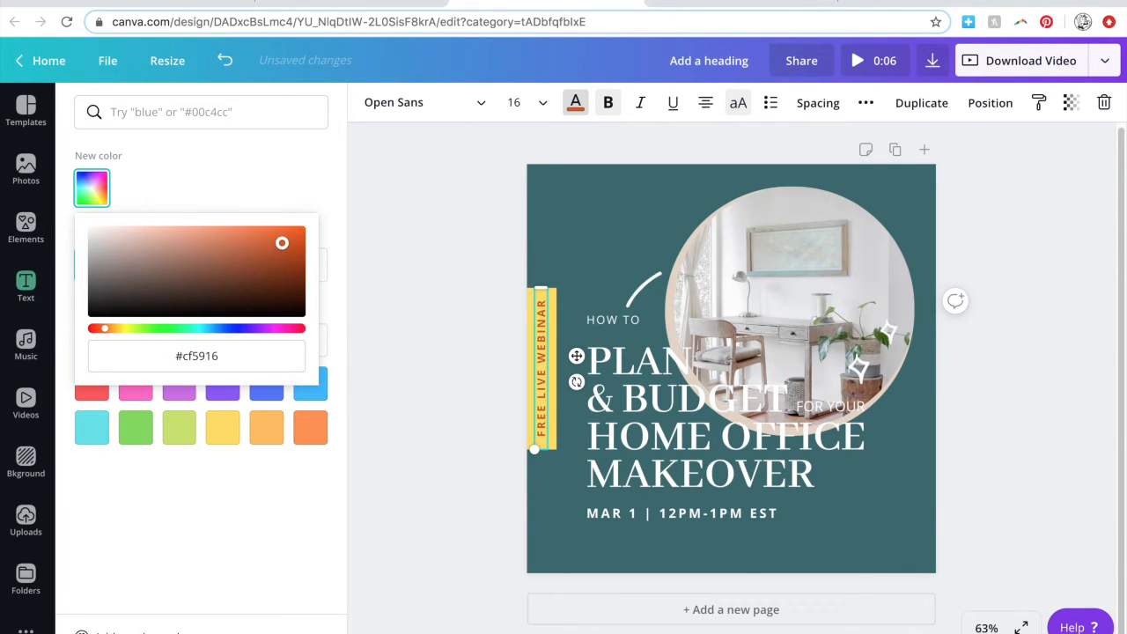
click(107, 330)
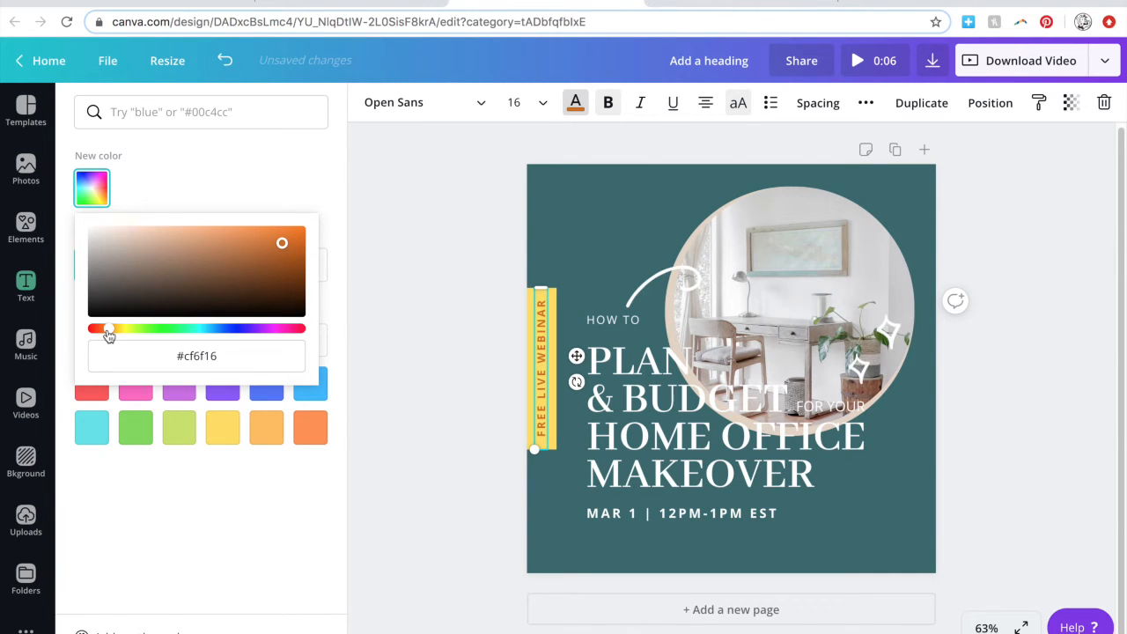
drag(108, 331, 110, 331)
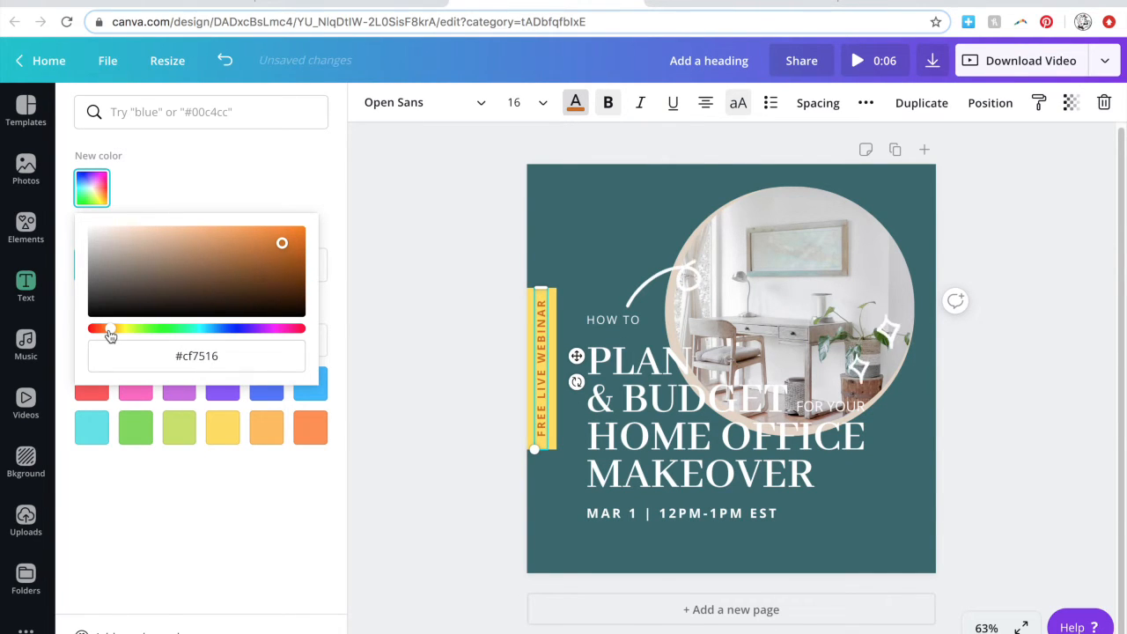
click(280, 243)
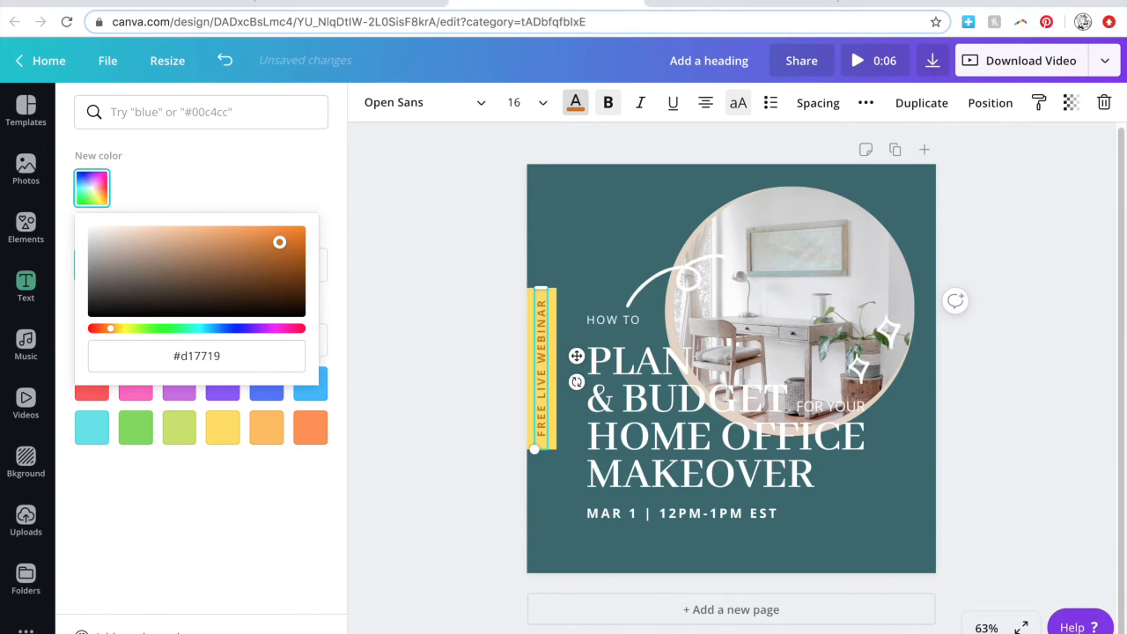
click(436, 373)
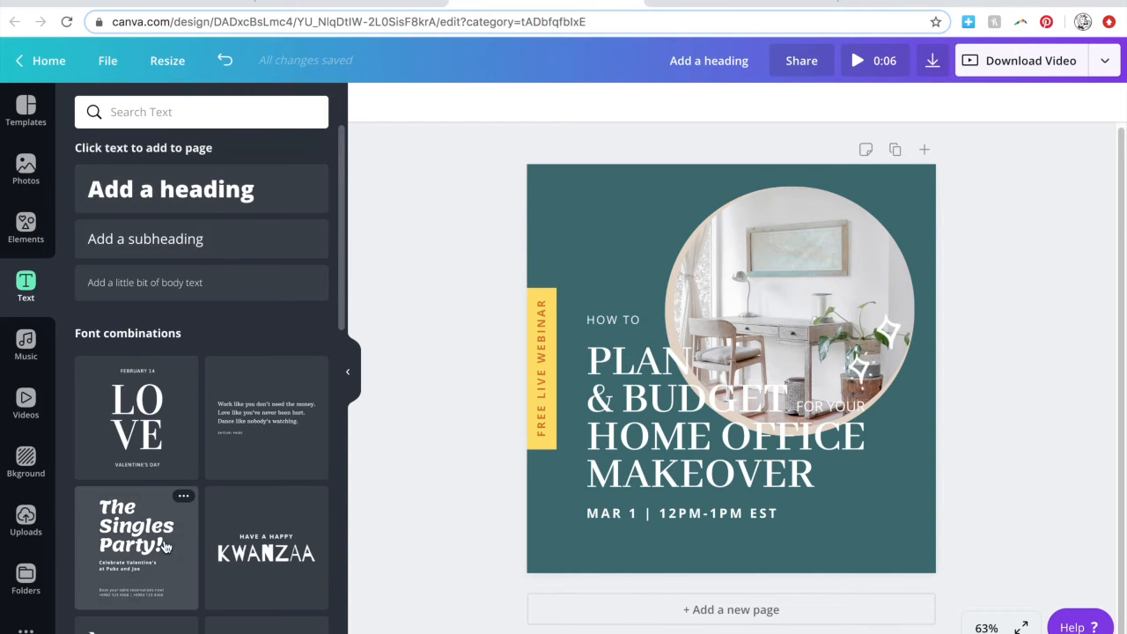
Add the "HAPPY holidays" font combination to the design and replace its script word with "today!"
scroll(198, 512, down, 10)
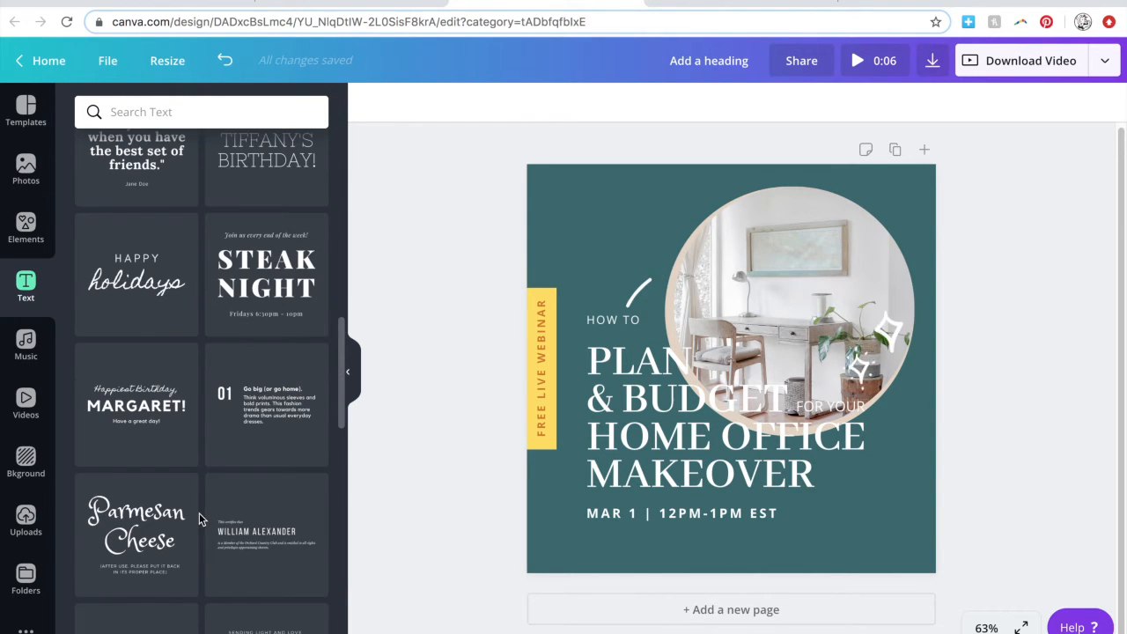
click(130, 296)
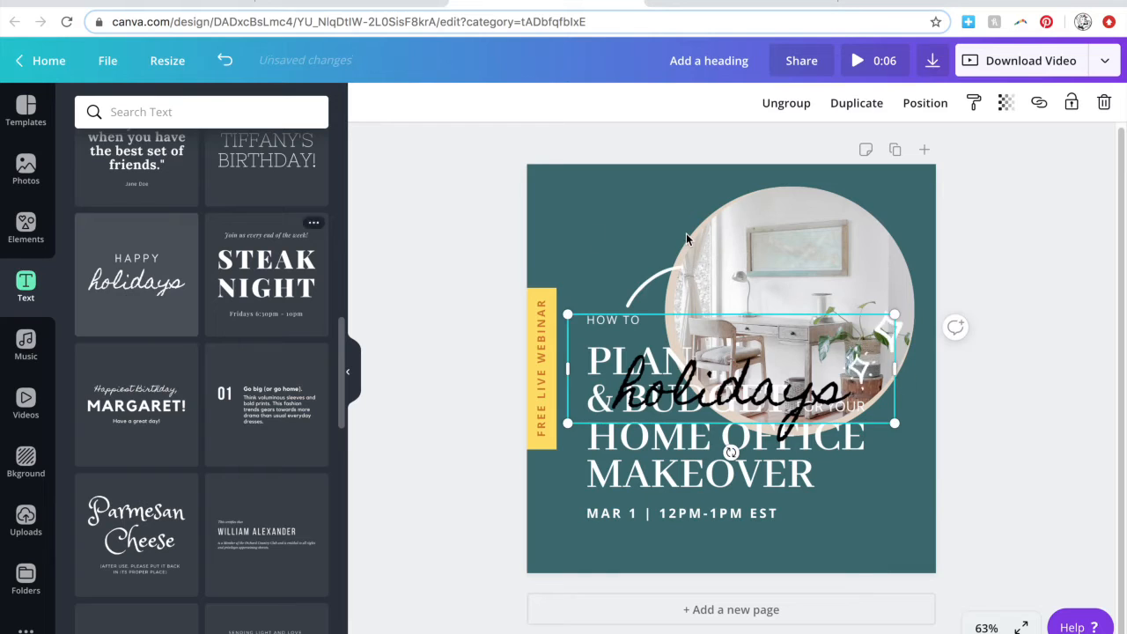
click(759, 368)
double_click(715, 383)
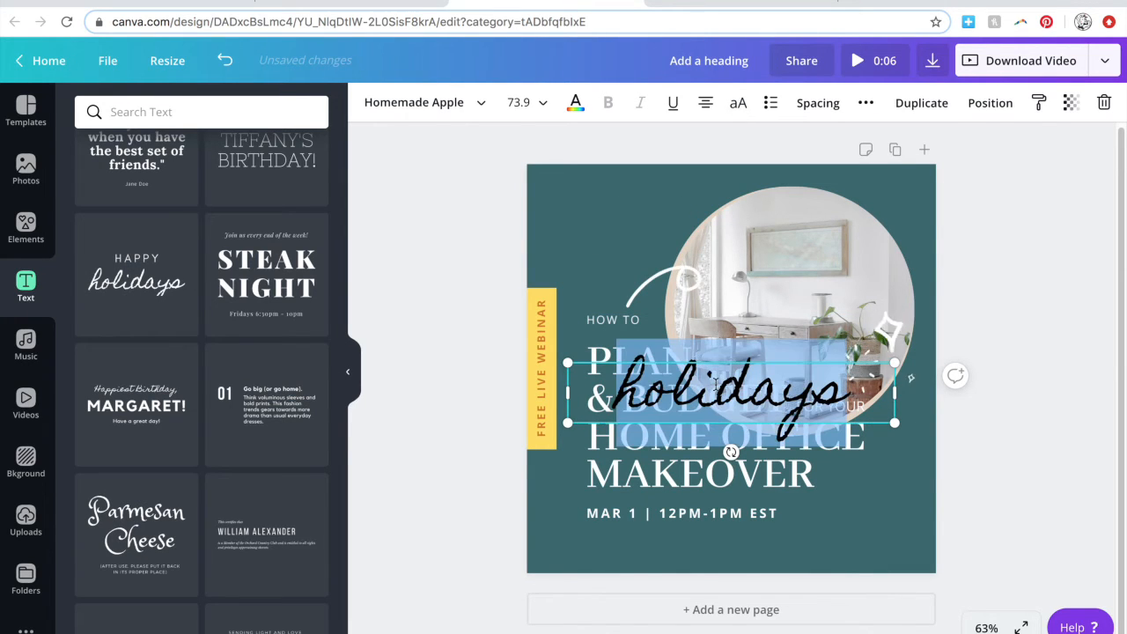
text(today!)
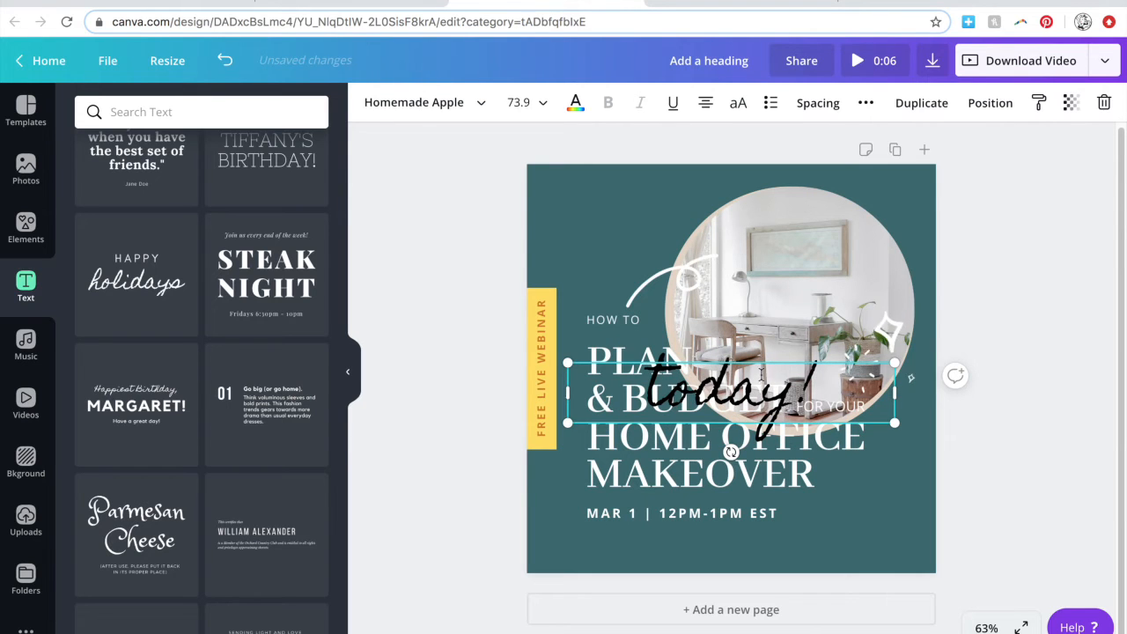
Move the "today!" text to the graphic's lower-right corner and narrow its text box to fit within the page
drag(696, 420, 803, 549)
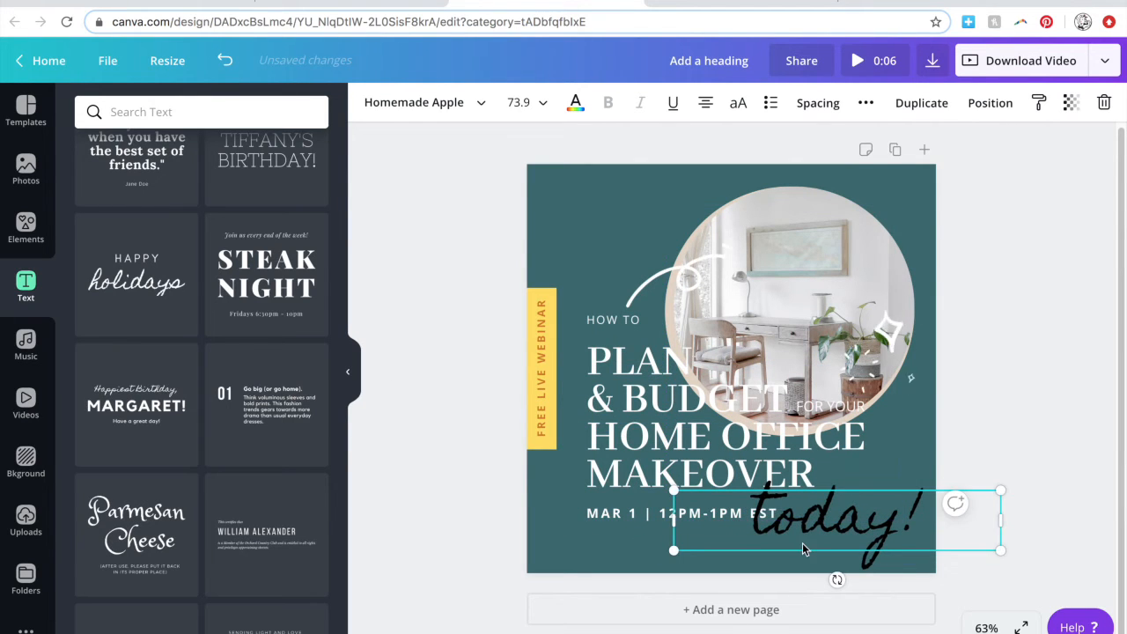
drag(1001, 529, 861, 525)
click(575, 102)
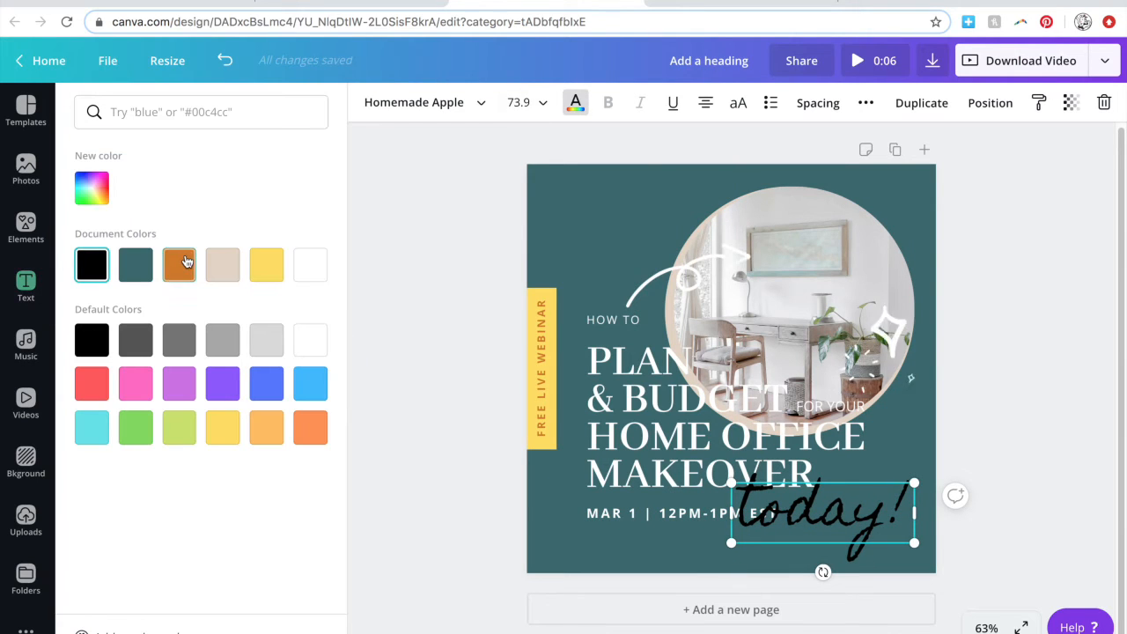
Set the "FREE LIVE WEBINAR" side label's text color to the burnt orange #d15d1c
click(547, 422)
click(577, 100)
click(104, 201)
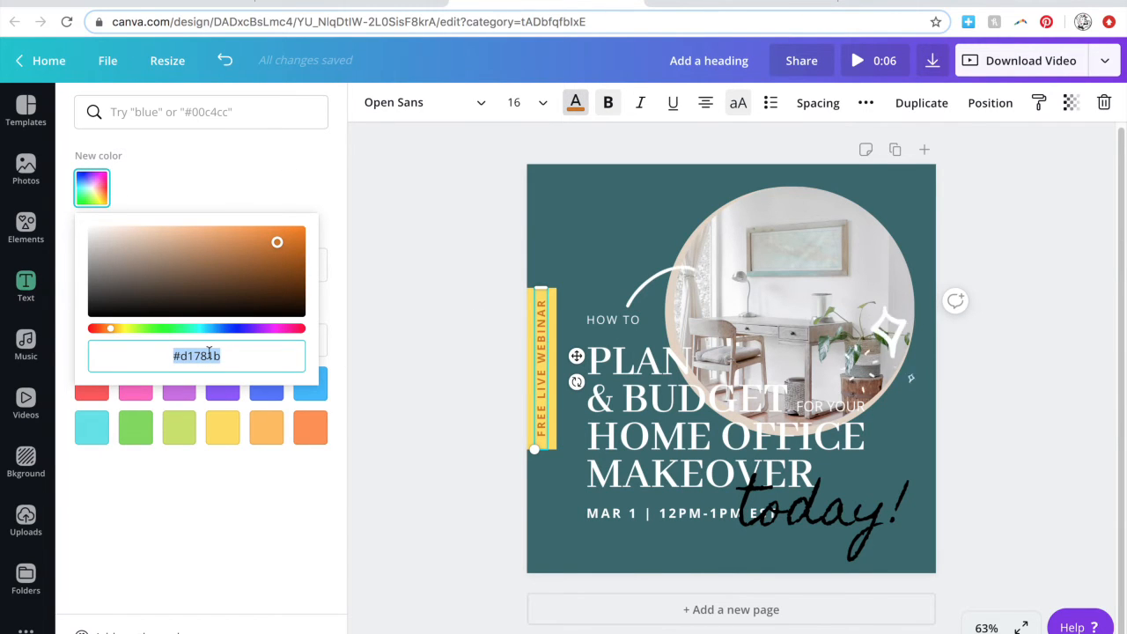
text(#d1)
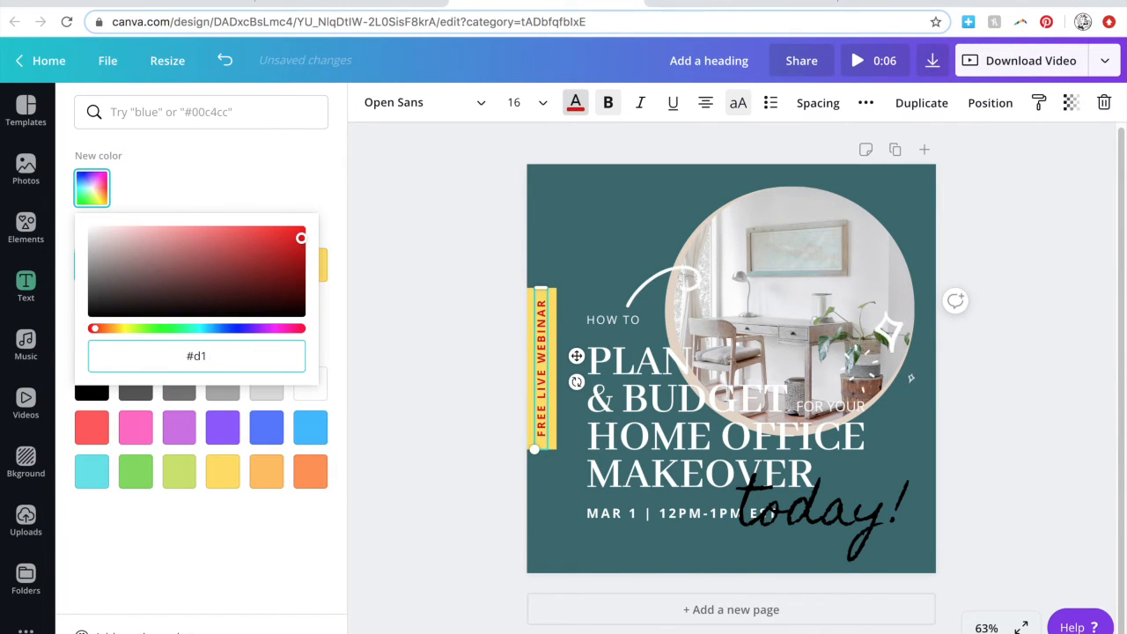
text(5d1c)
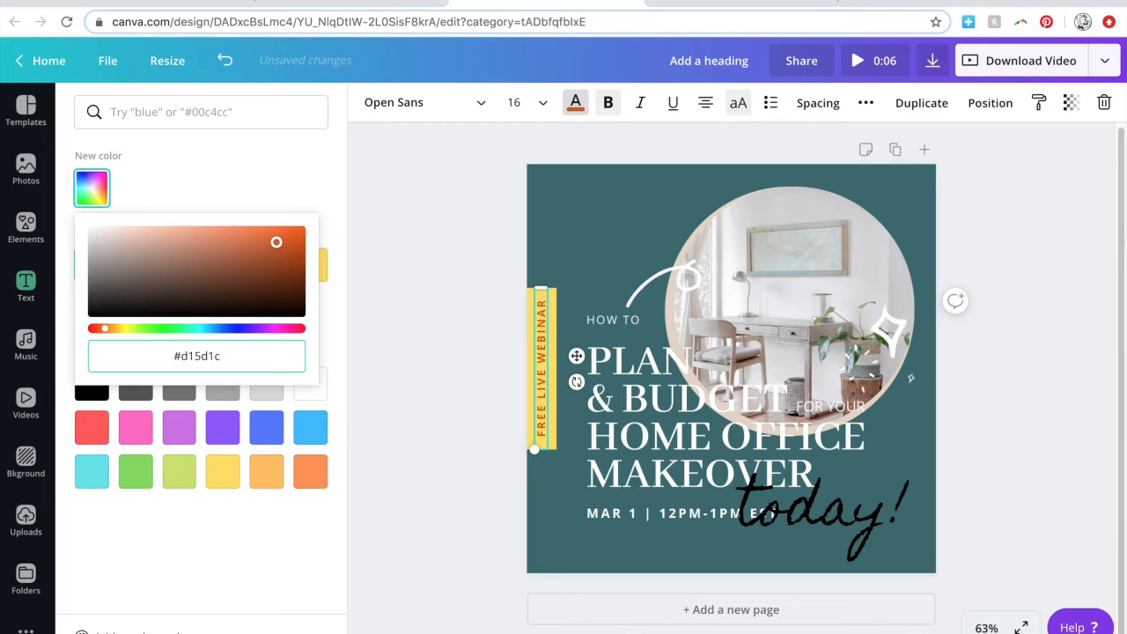
key(Return)
Apply the side label's burnt orange to the "today!" text and nudge the "HOW TO" line slightly closer to the heading
click(819, 510)
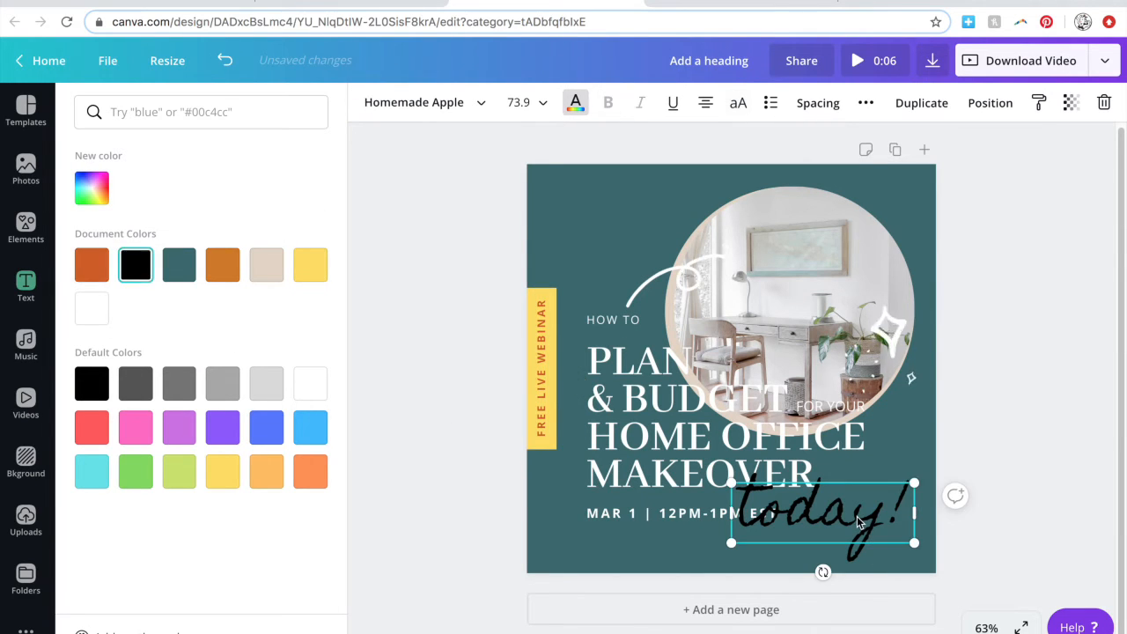
click(95, 272)
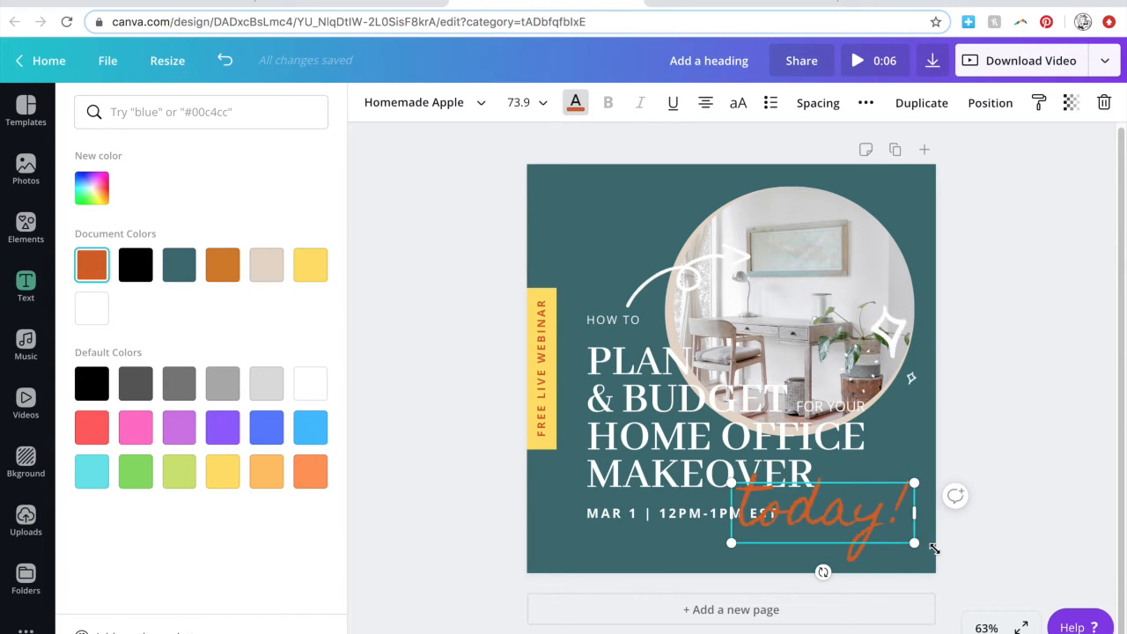
click(729, 408)
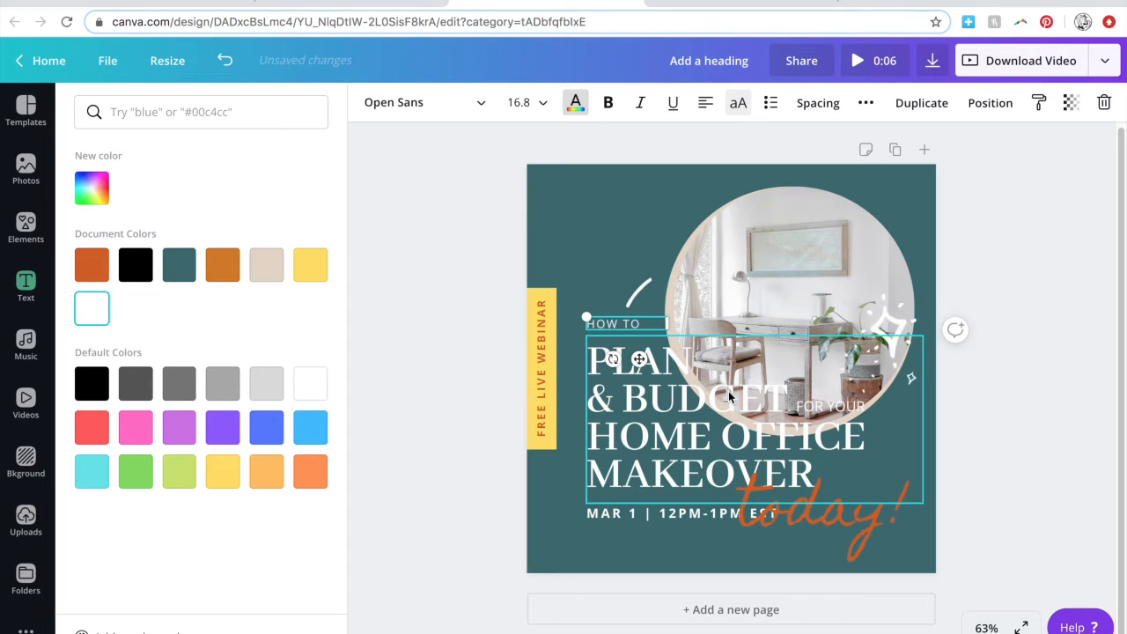
Shrink the "today!" text to size 61.7 and tilt it upward beside the end of the date line, following the reference graphic
click(834, 530)
drag(913, 543, 884, 532)
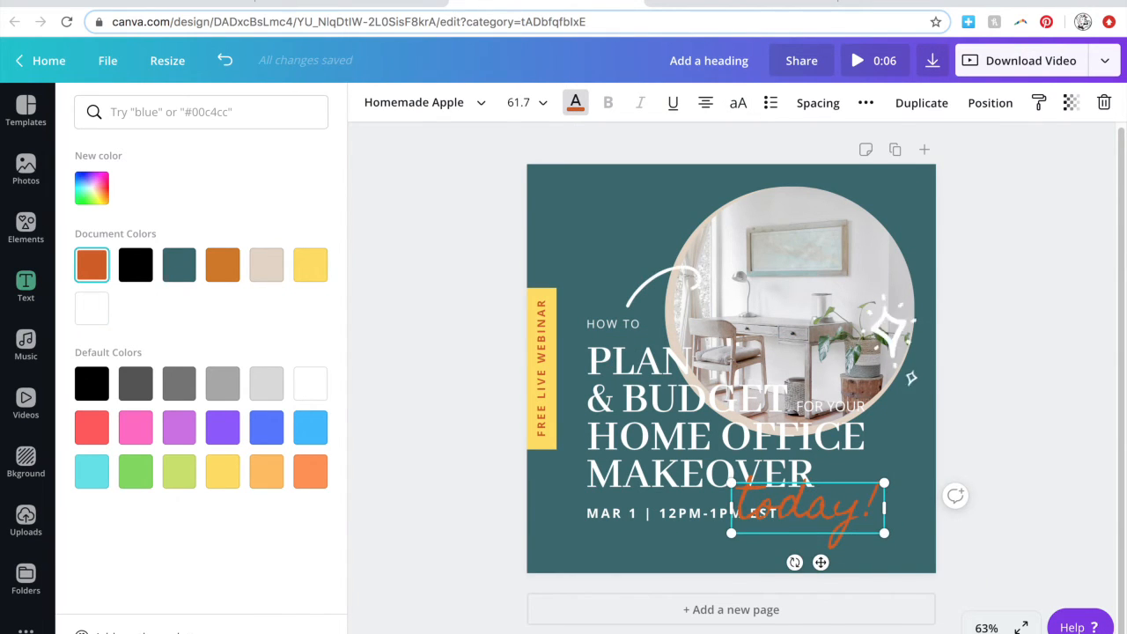
click(752, 630)
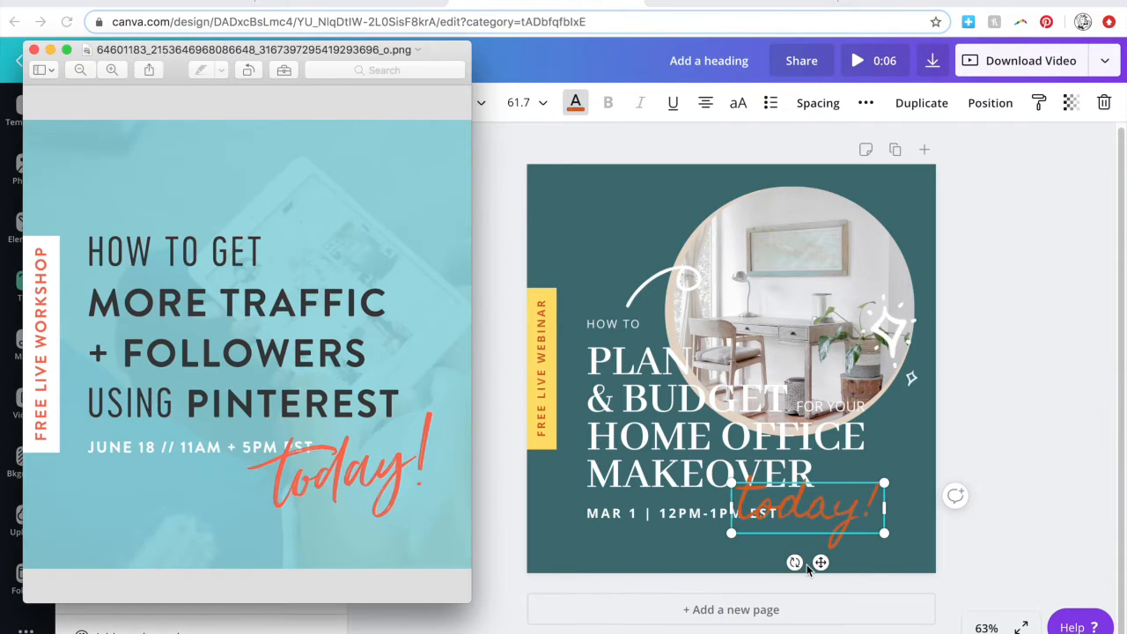
drag(795, 565, 810, 572)
drag(809, 498, 847, 495)
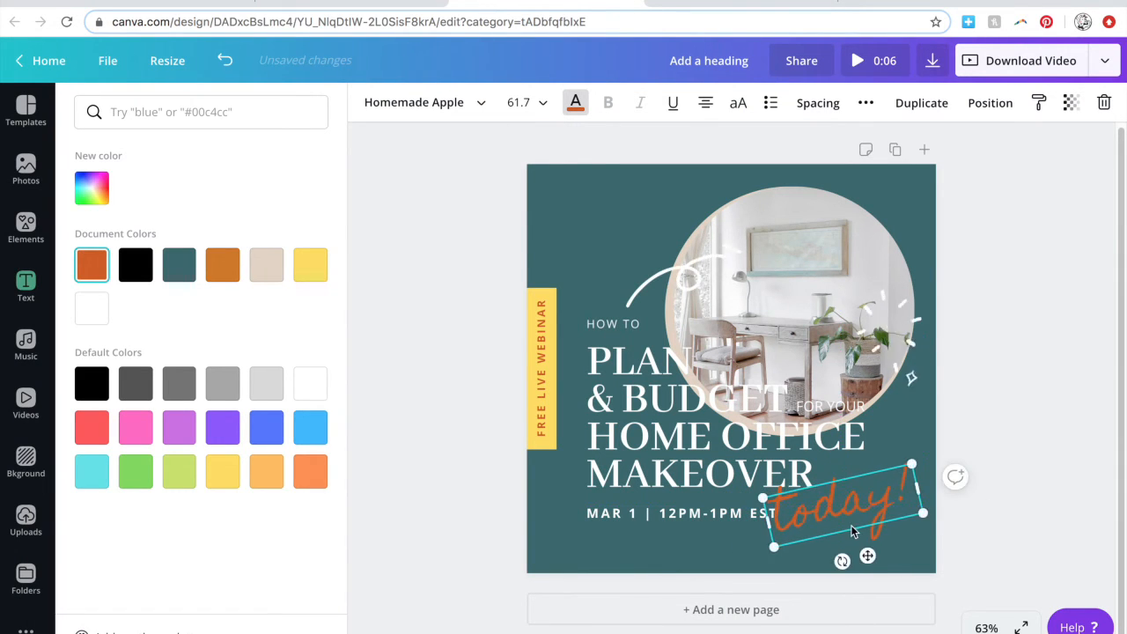
Recolor the "today!" text with the document's yellow and reduce its size to 56.5
click(576, 102)
click(576, 102)
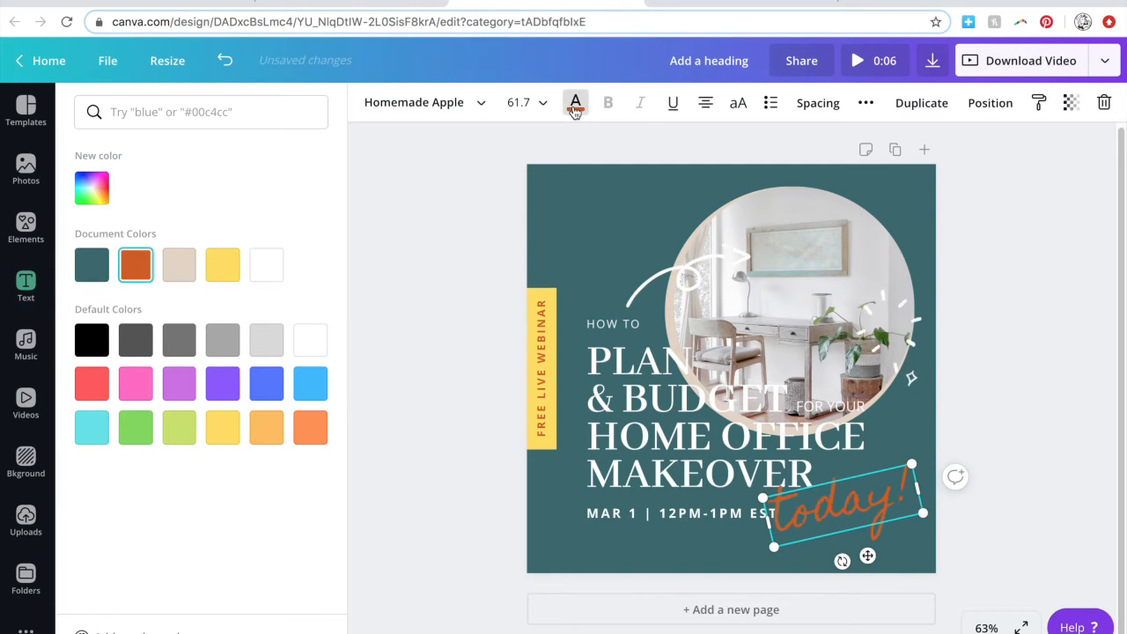
click(229, 278)
drag(912, 464, 901, 470)
Try the Advetime and Alamanda fonts on the "today!" text, settling on Allura
click(466, 112)
scroll(243, 299, down, 10)
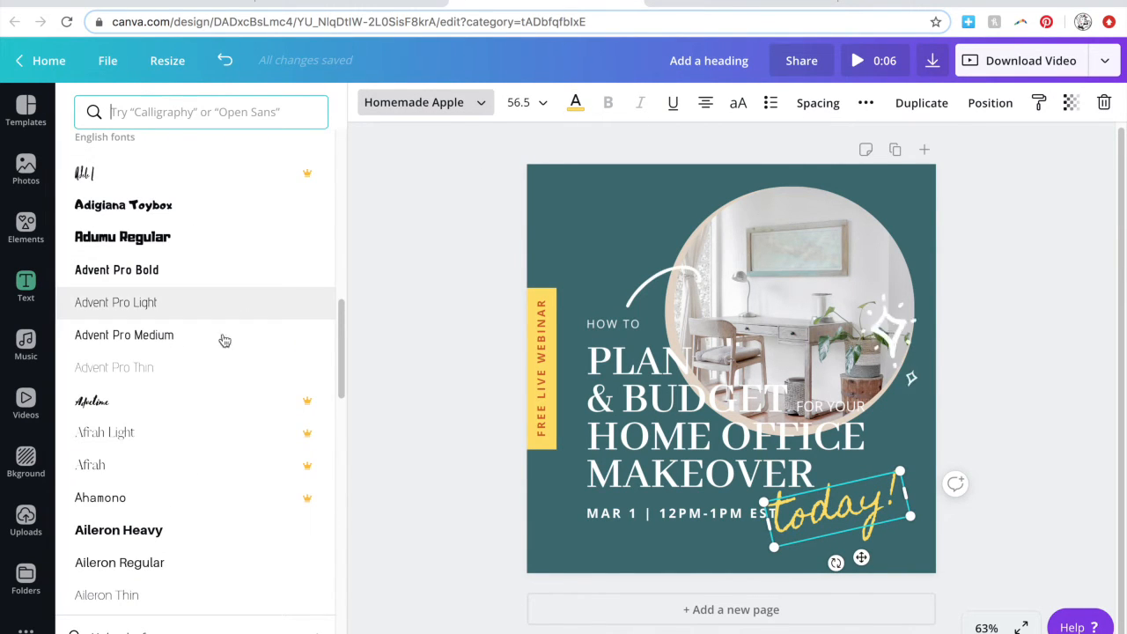
click(182, 404)
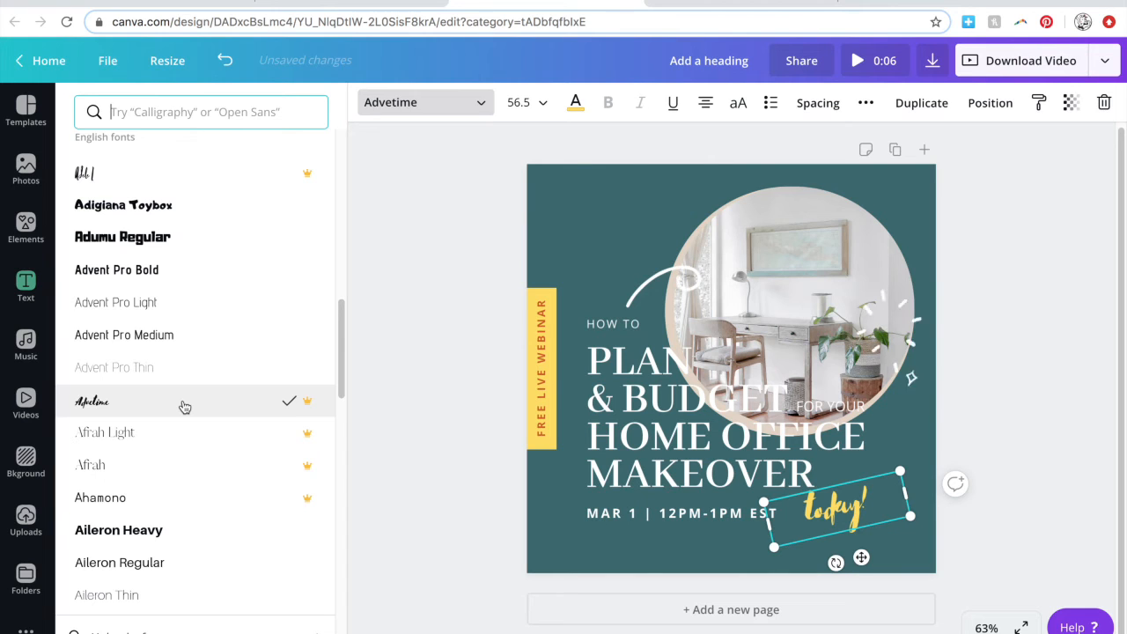
scroll(184, 406, down, 4)
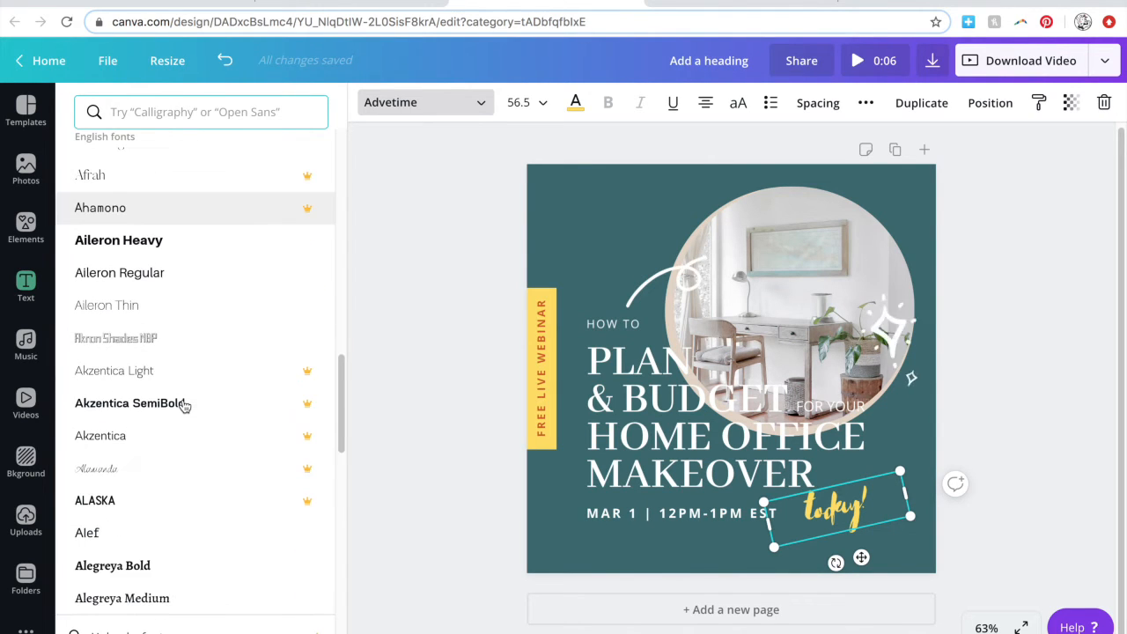
click(143, 480)
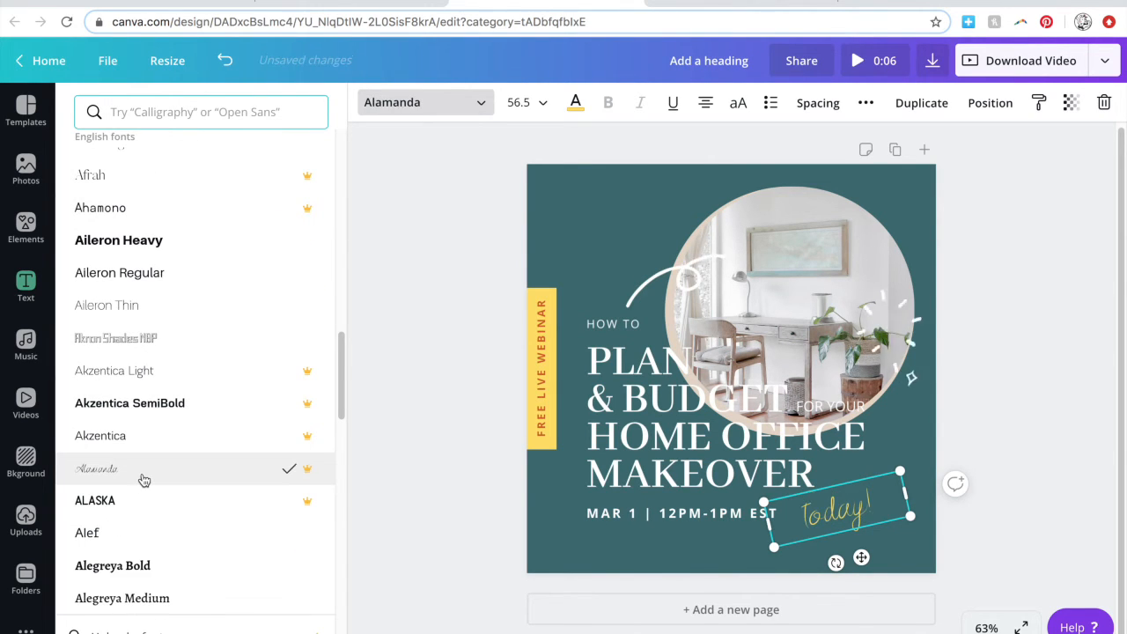
scroll(145, 479, down, 5)
scroll(145, 478, down, 5)
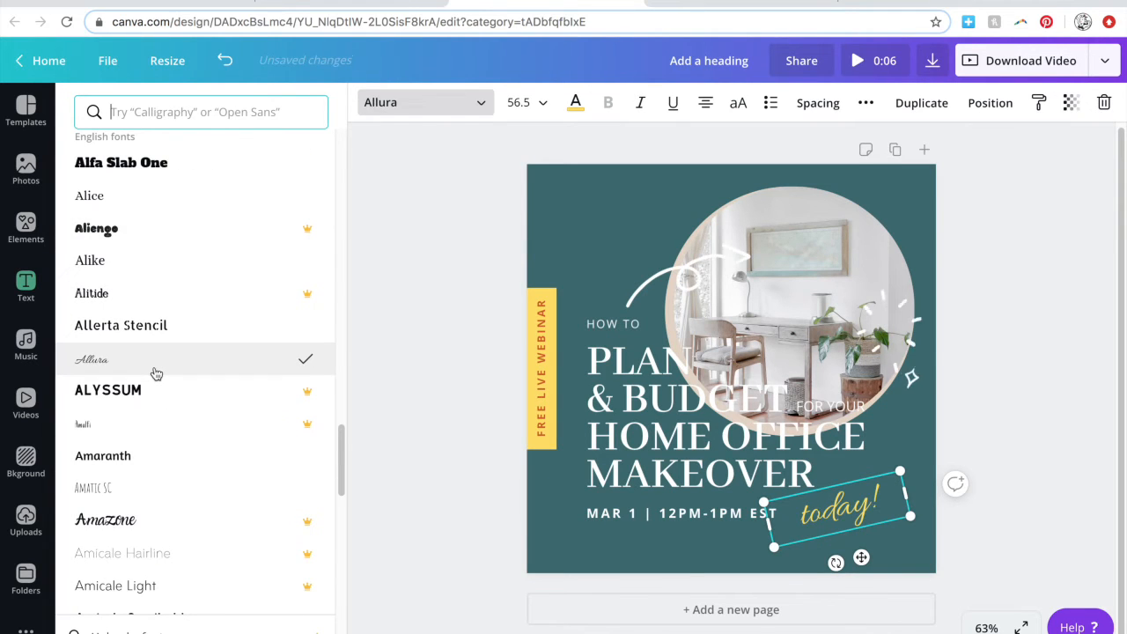
Enlarge the tilted "today!" text to size 76.9 at the end of the date line
mouse_move(773, 546)
mouse_down()
mouse_move(739, 566)
mouse_move(766, 556)
mouse_up()
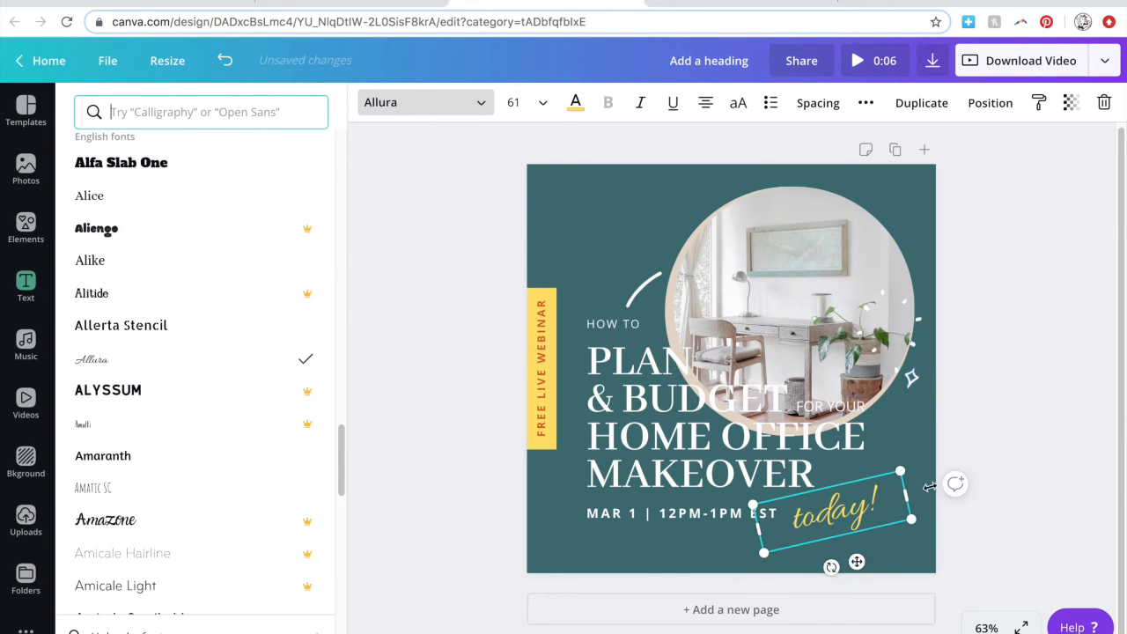
drag(899, 471, 923, 453)
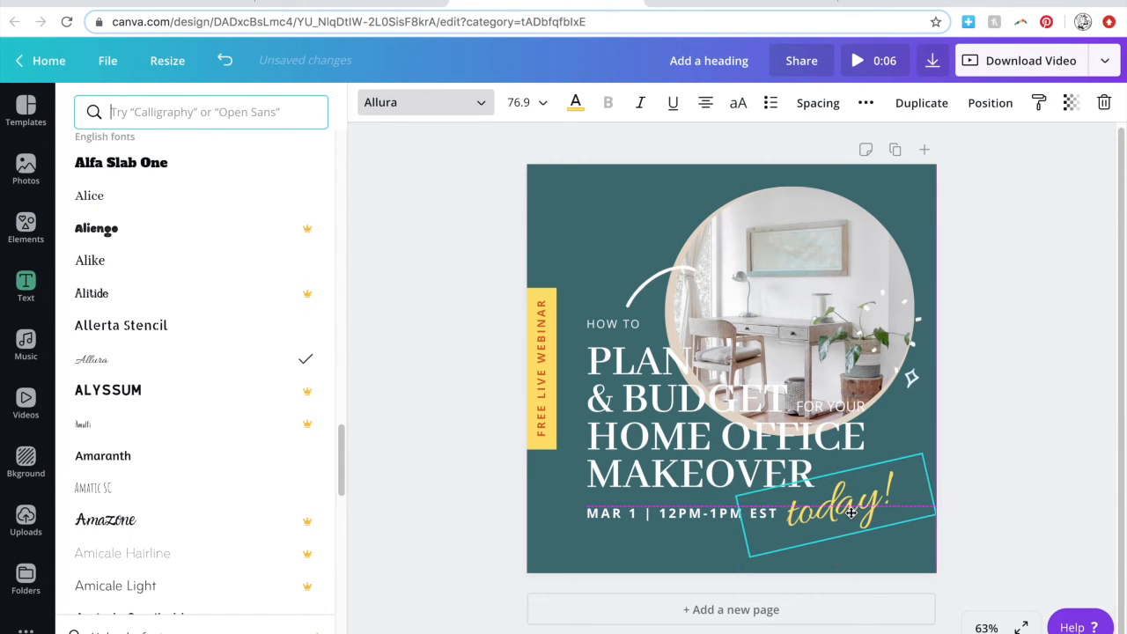
click(429, 550)
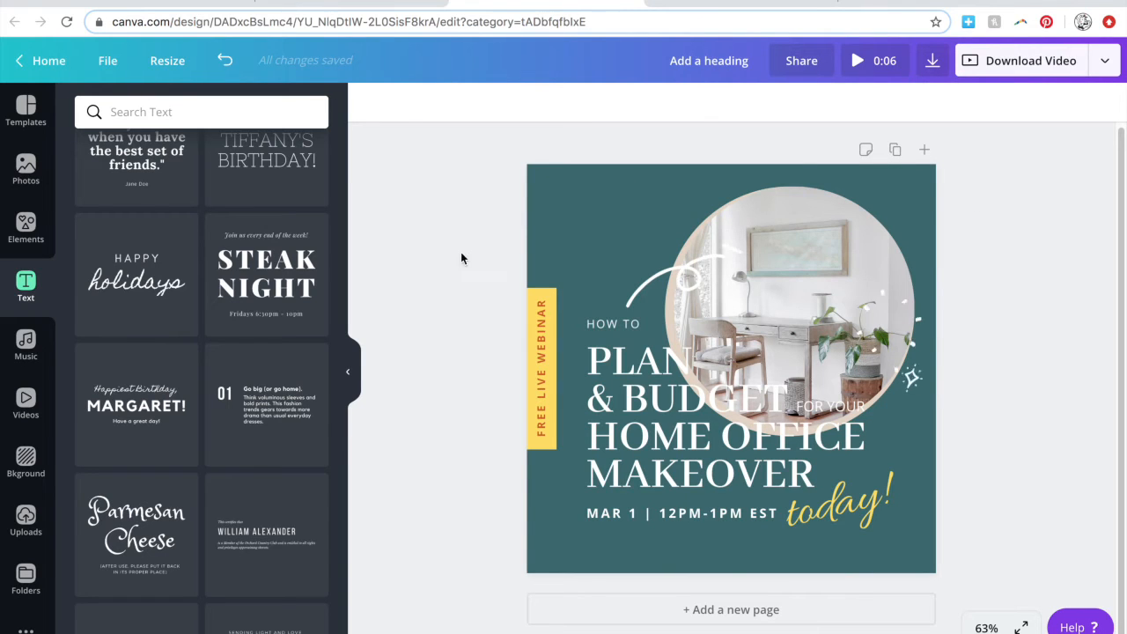
Try the Badhorse Script and Badger Script fonts on the "today!" text, settling on Beauty Salon Script
click(835, 492)
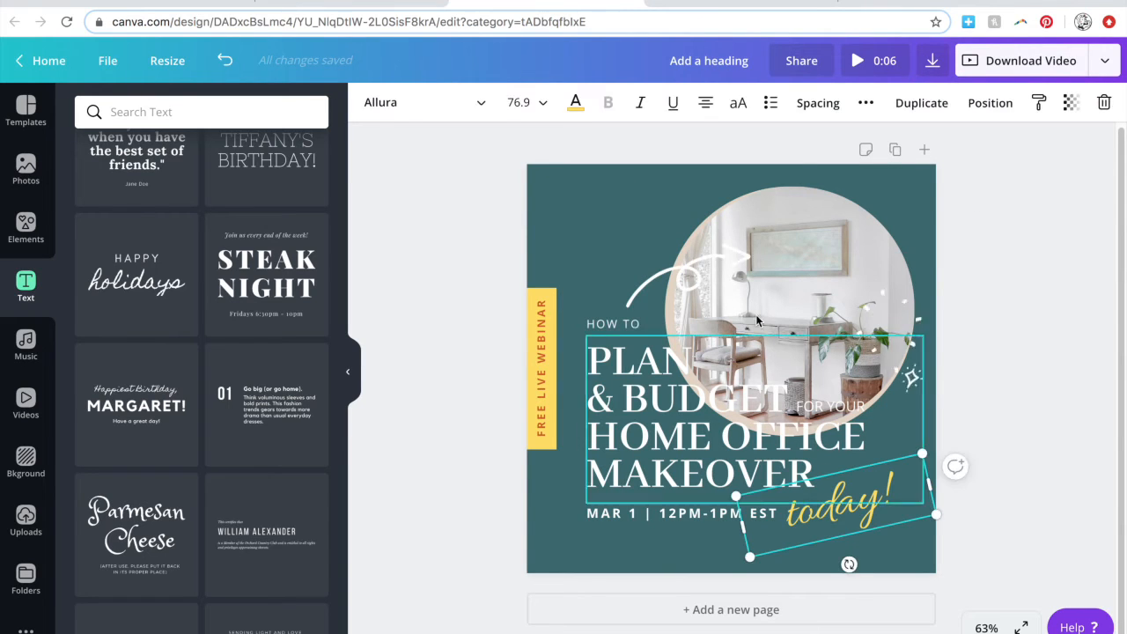
click(475, 102)
scroll(244, 302, down, 5)
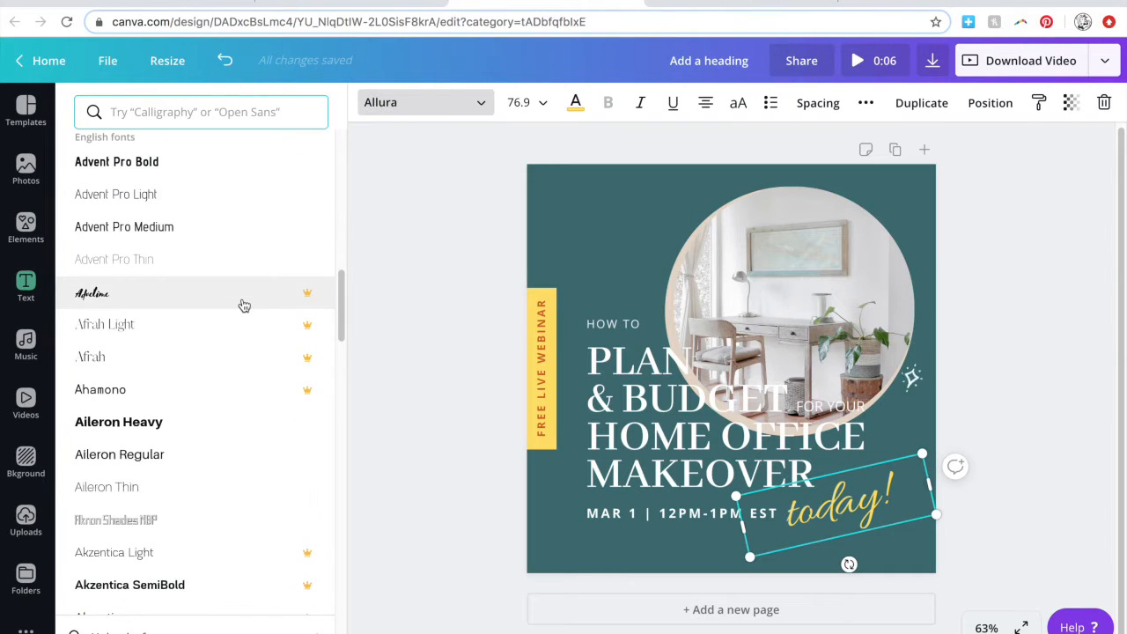
scroll(244, 306, down, 5)
scroll(241, 307, down, 3)
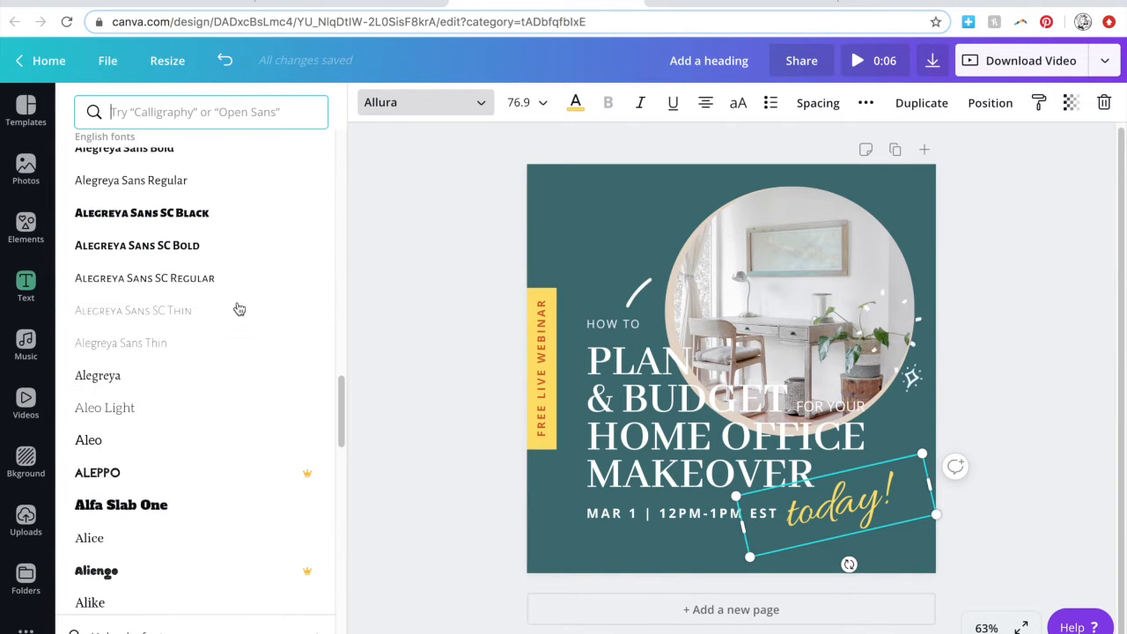
scroll(237, 308, down, 5)
scroll(236, 309, down, 10)
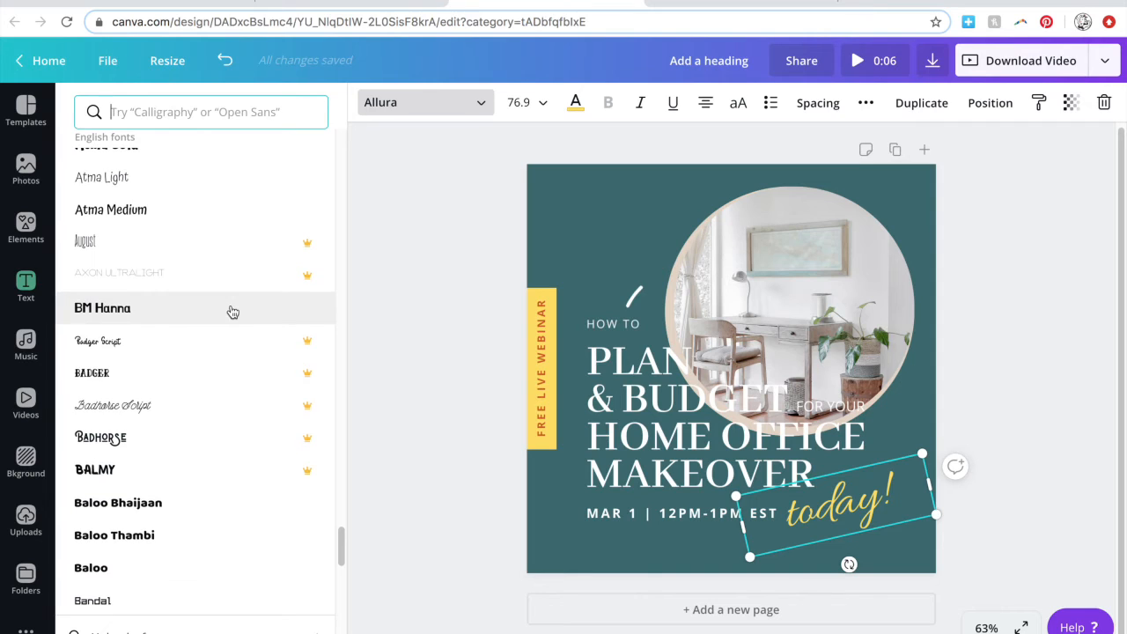
click(186, 405)
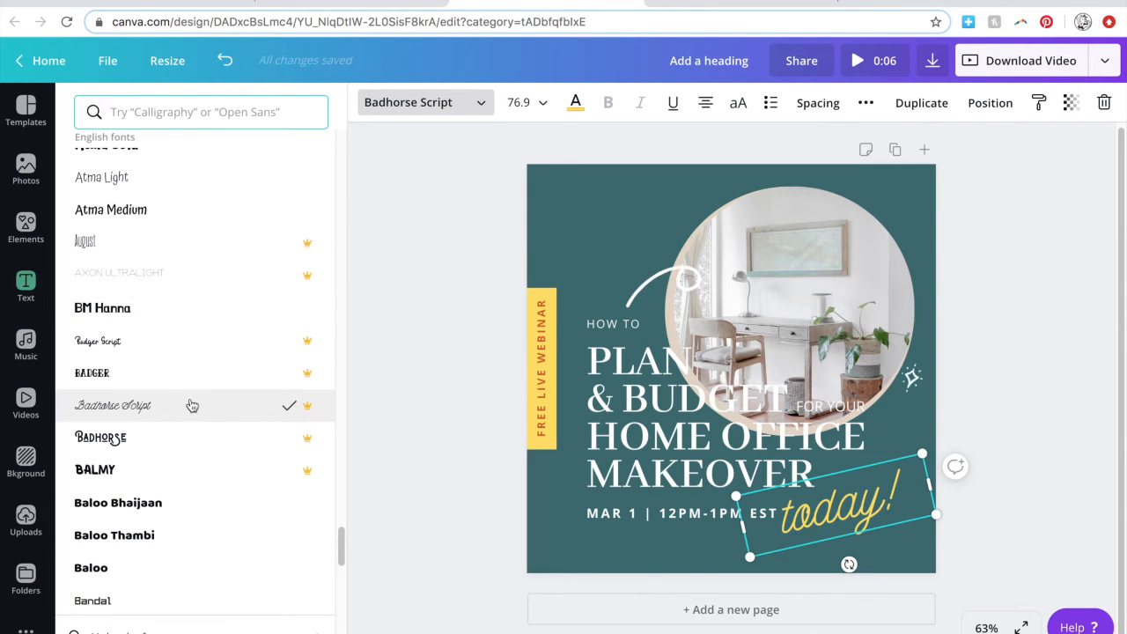
click(155, 348)
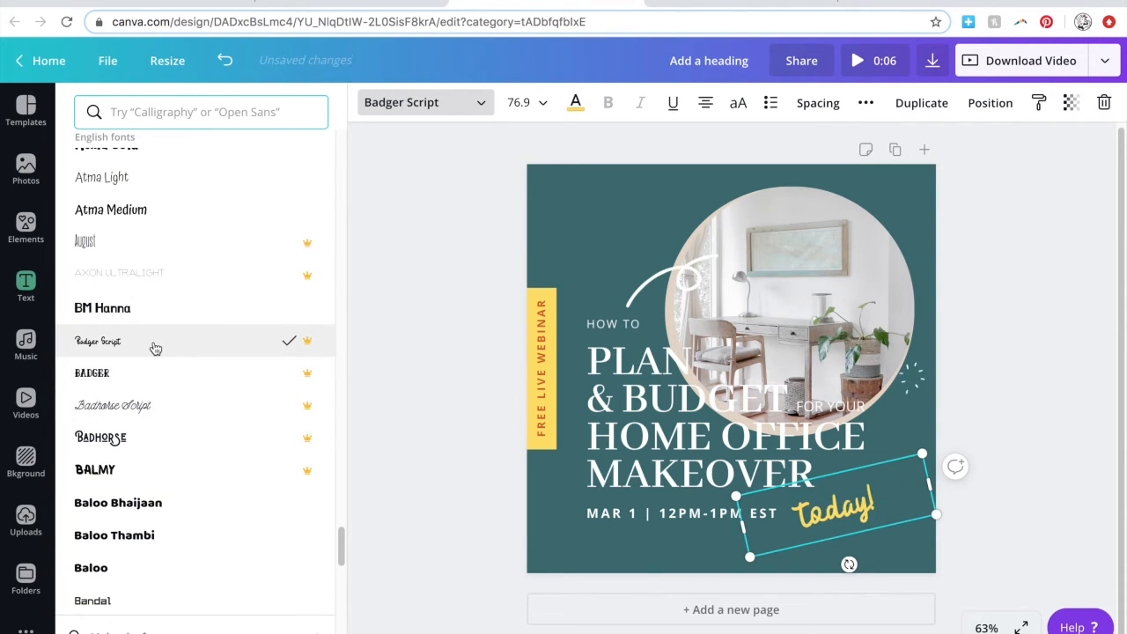
scroll(155, 350, down, 3)
scroll(154, 350, down, 3)
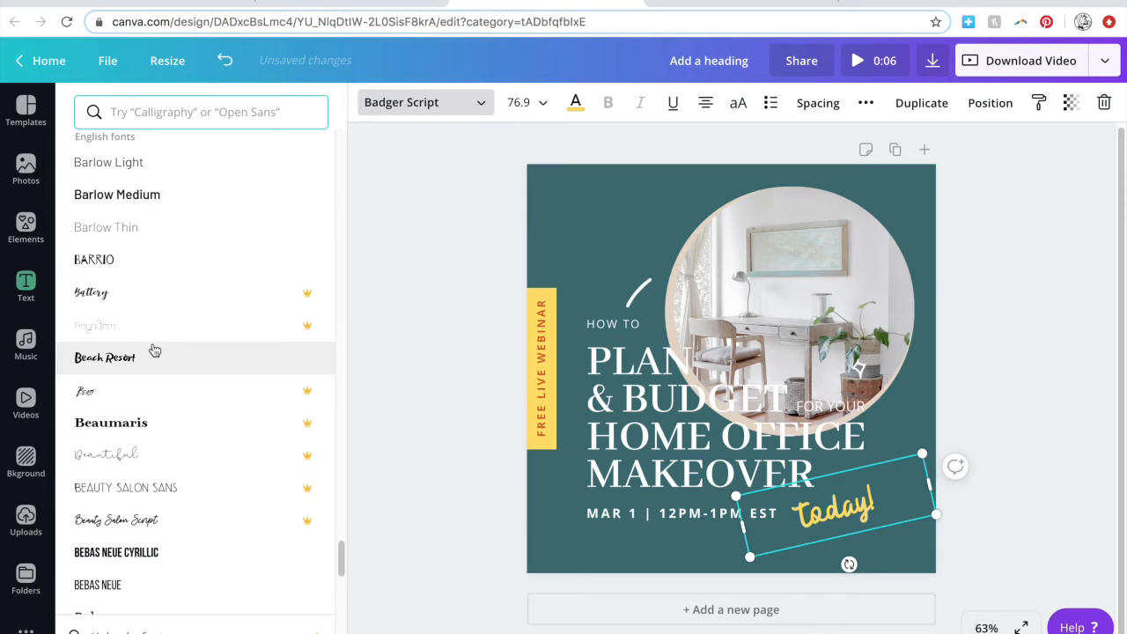
click(151, 524)
Enlarge the "today!" text to size 90.2 and place it just below the end of the date line
drag(749, 551, 802, 552)
drag(802, 552, 805, 549)
drag(863, 507, 839, 526)
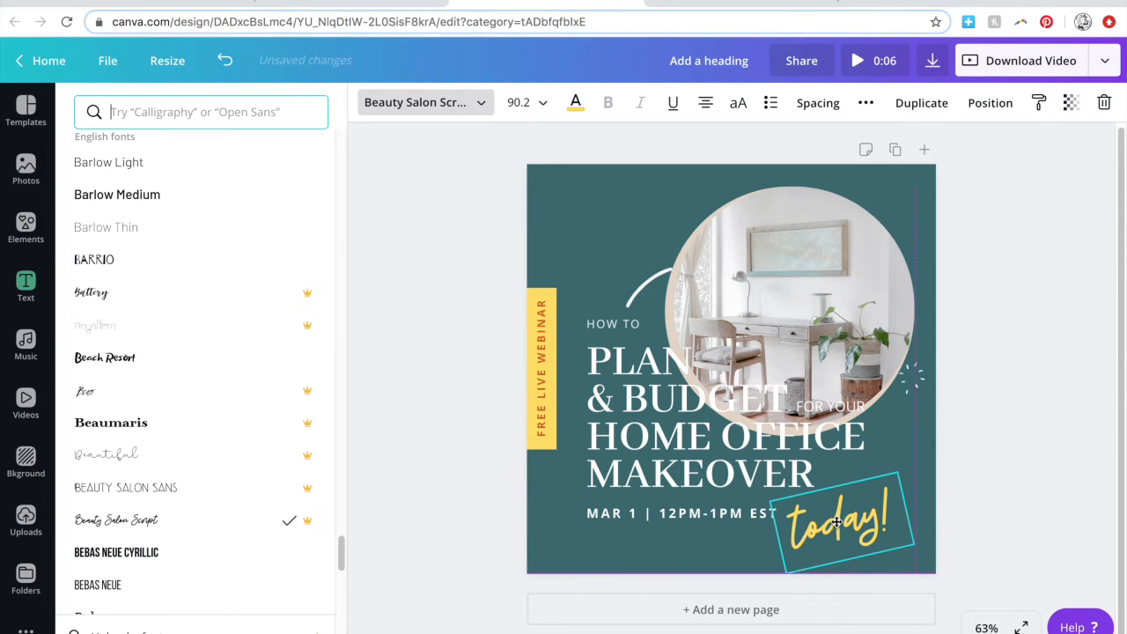
click(983, 552)
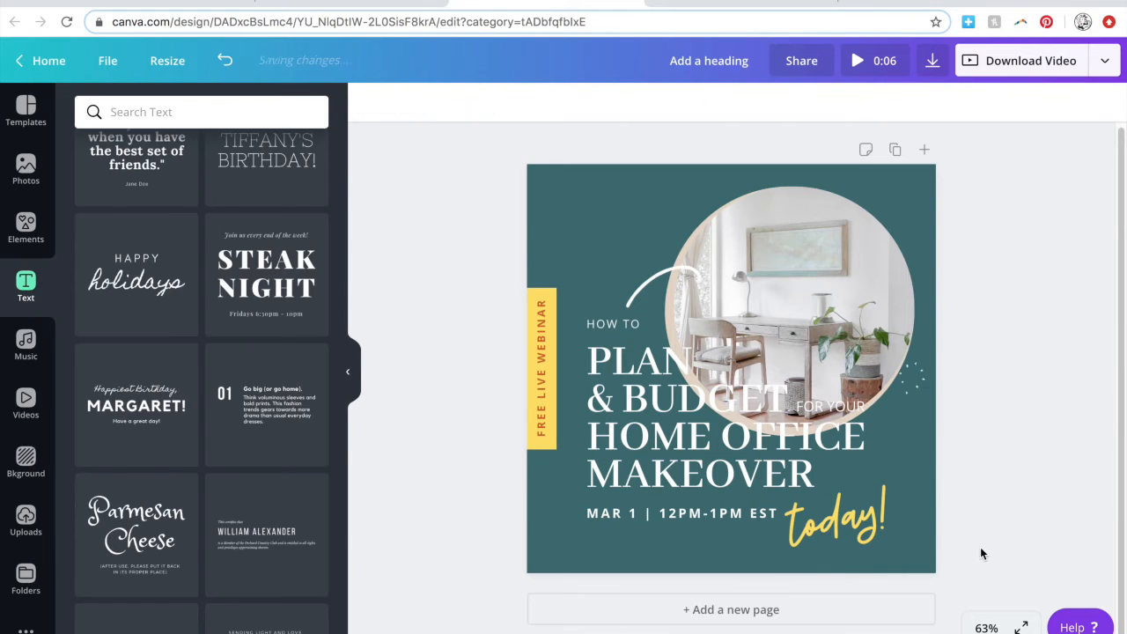
Add a subheading near the graphic's bottom edge reading "jhinteriors.com"
scroll(264, 352, up, 5)
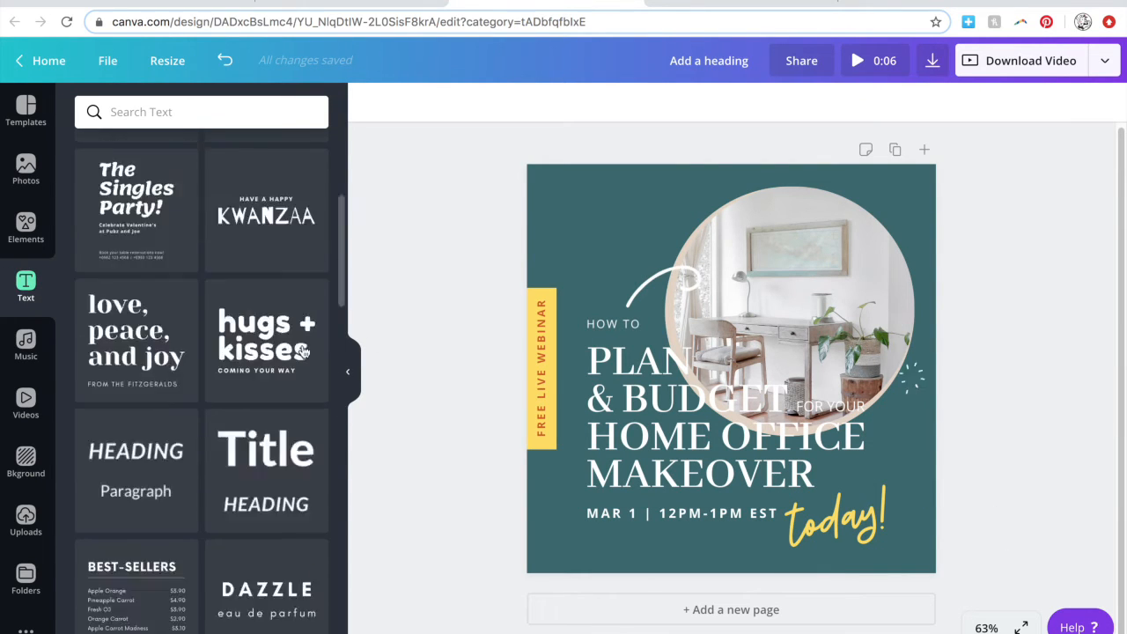
click(168, 239)
drag(747, 406, 757, 590)
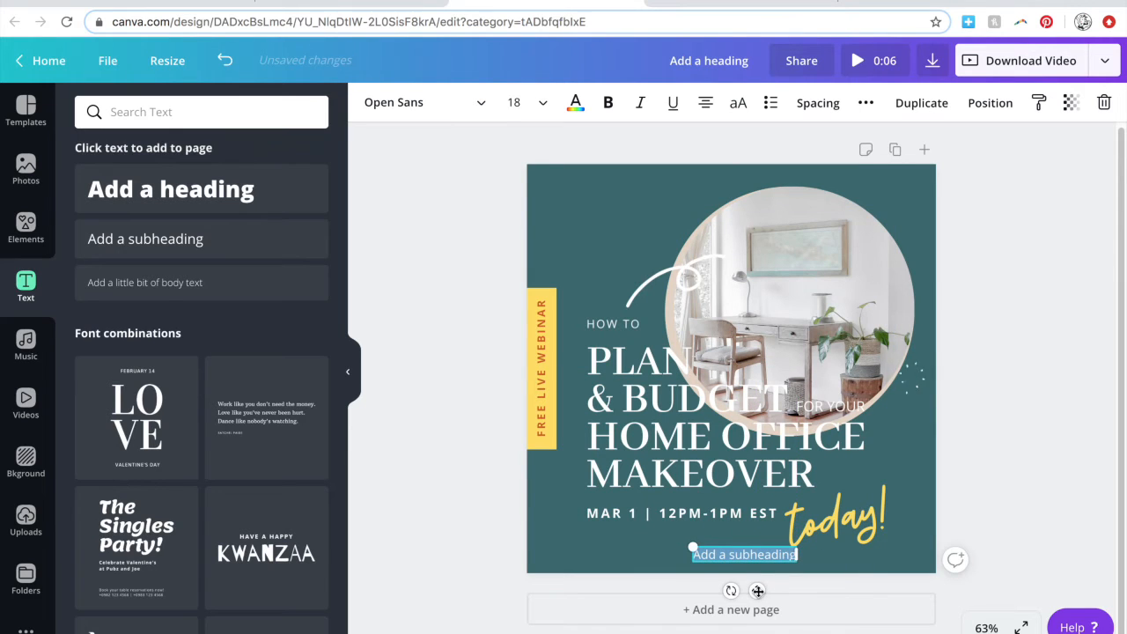
text(hinteriors/)
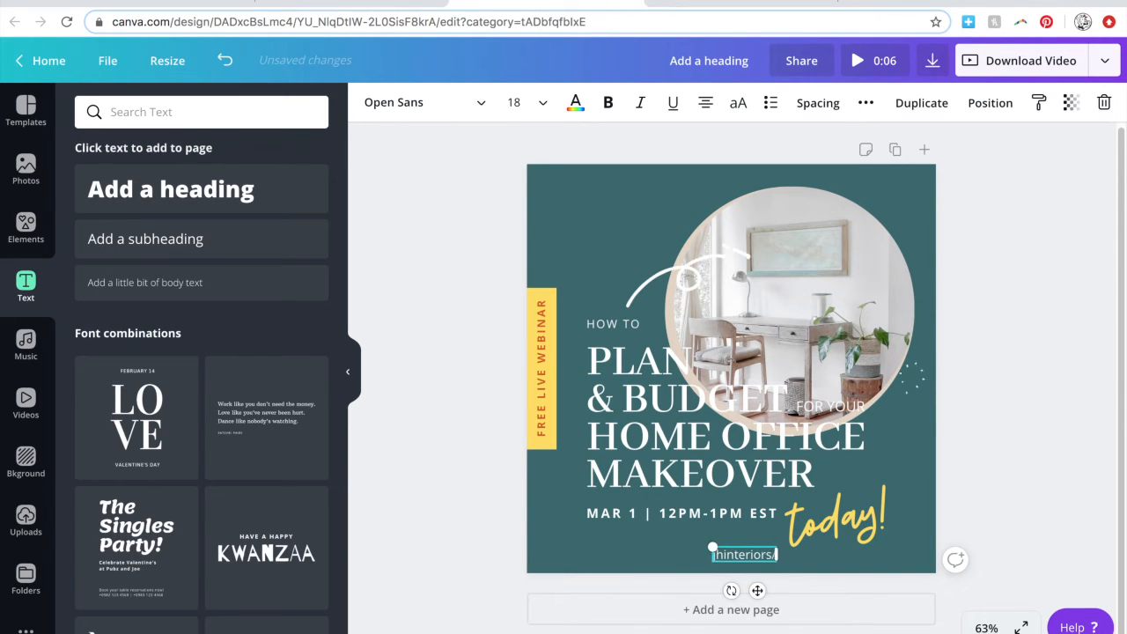
key(BackSpace)
text(.com)
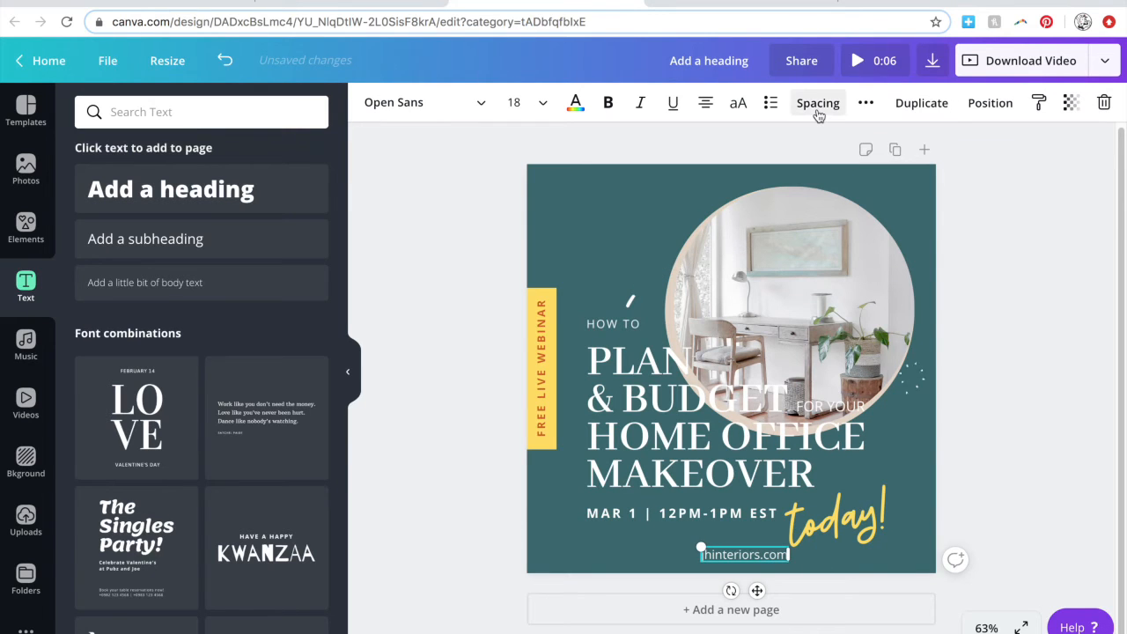
Format the website text in uppercase with letter spacing 89 and size 12
click(739, 106)
click(819, 104)
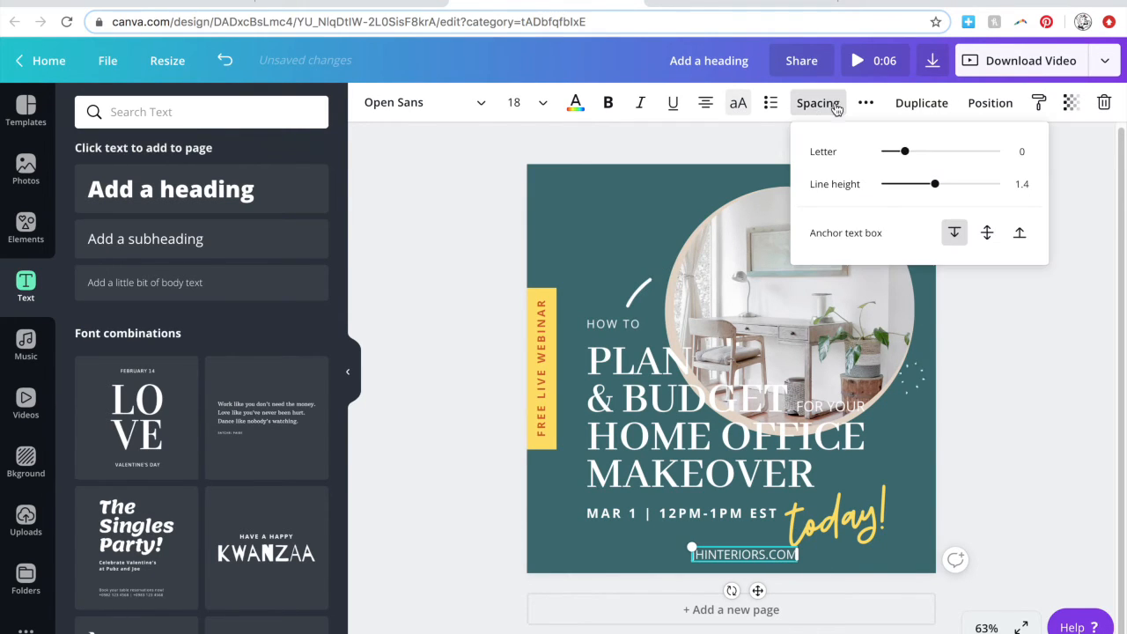
drag(914, 155, 916, 154)
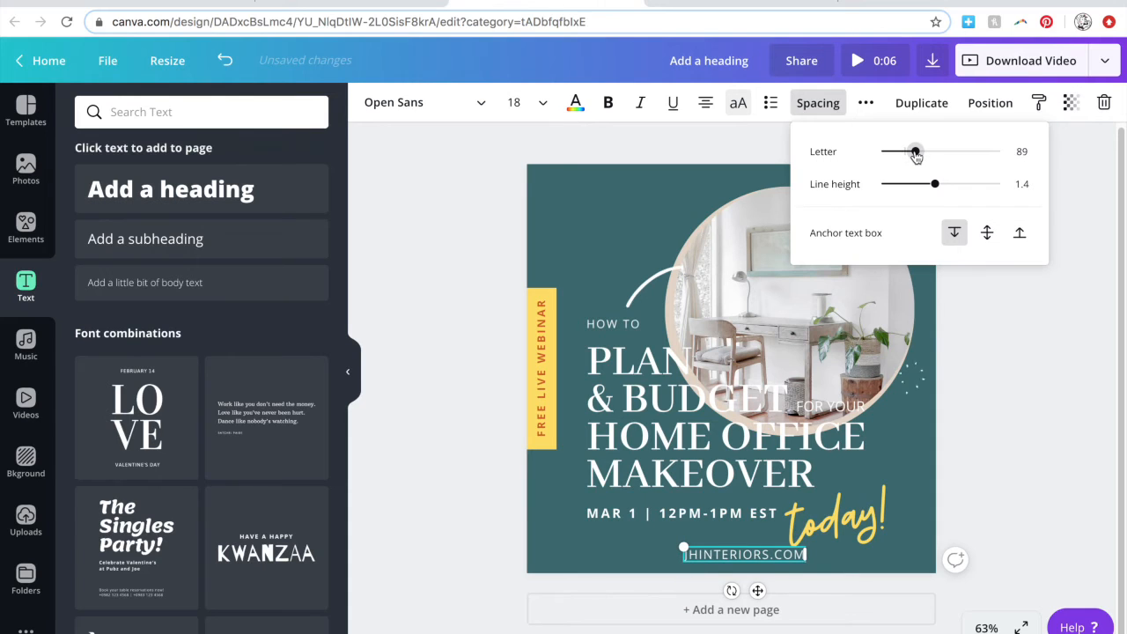
click(513, 102)
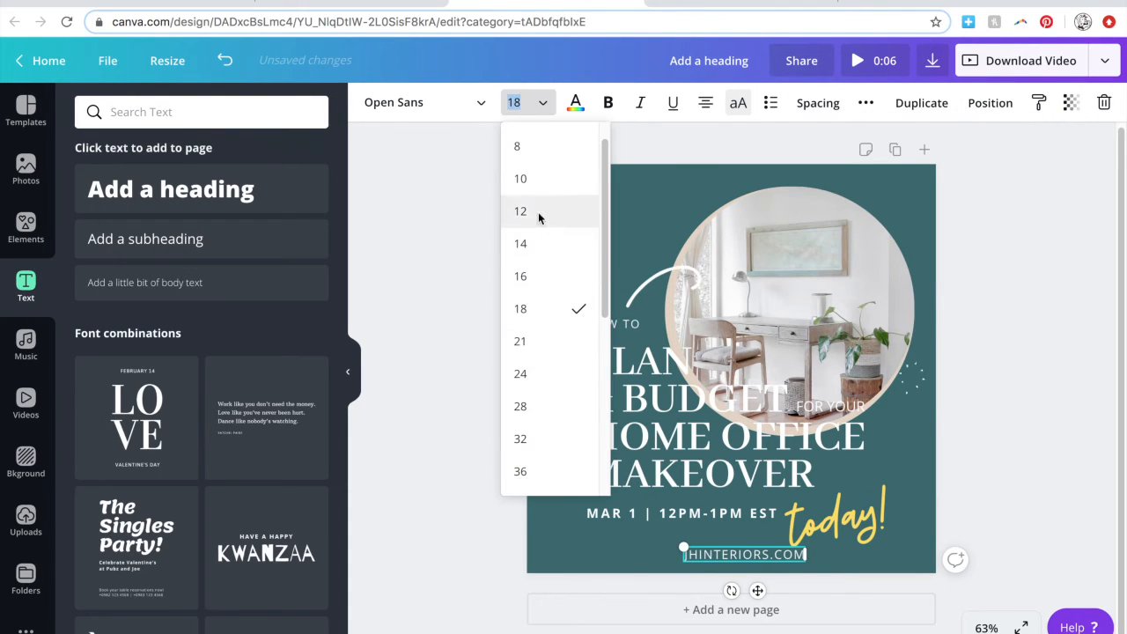
click(539, 214)
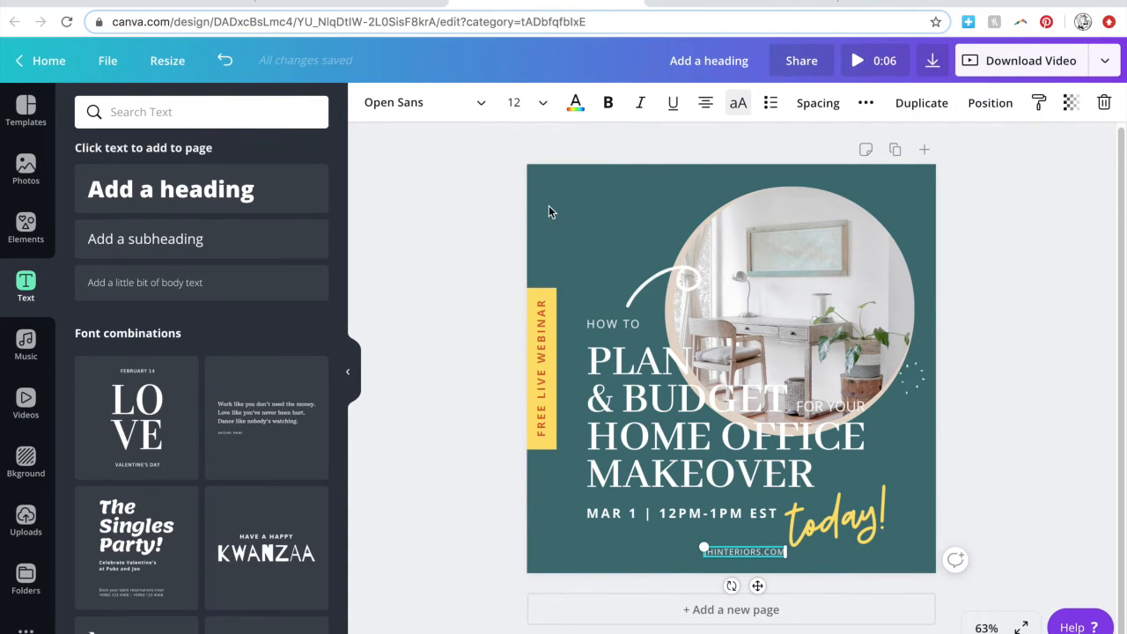
Center the website text horizontally on the page
click(989, 102)
click(915, 252)
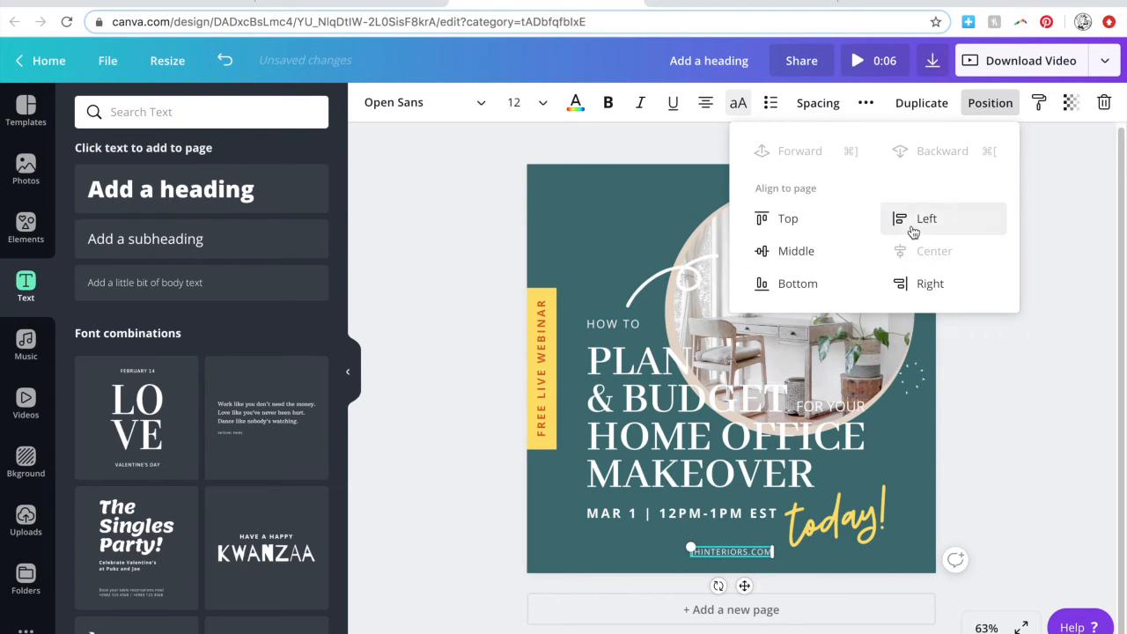
click(1000, 467)
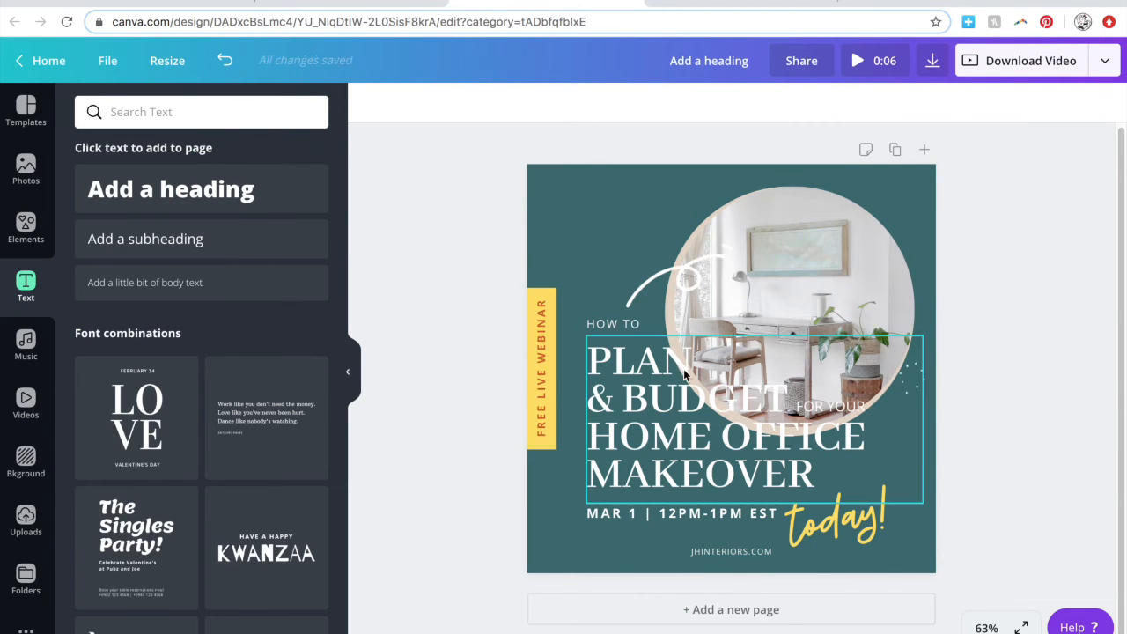
Recolor the "HOW TO" text with the document's yellow
click(745, 551)
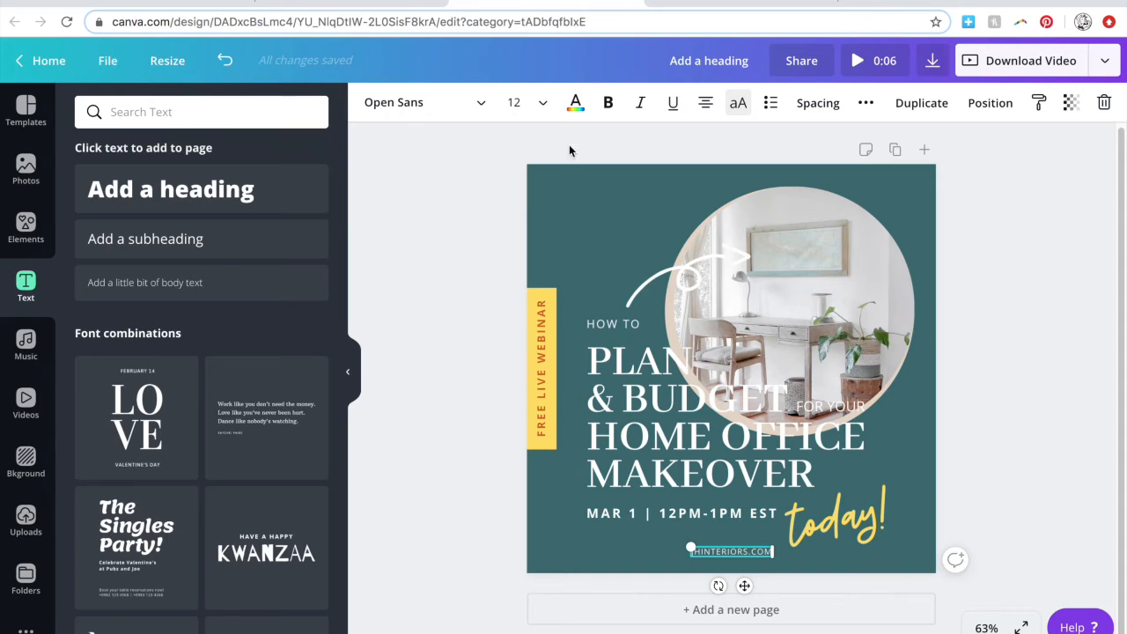
click(608, 325)
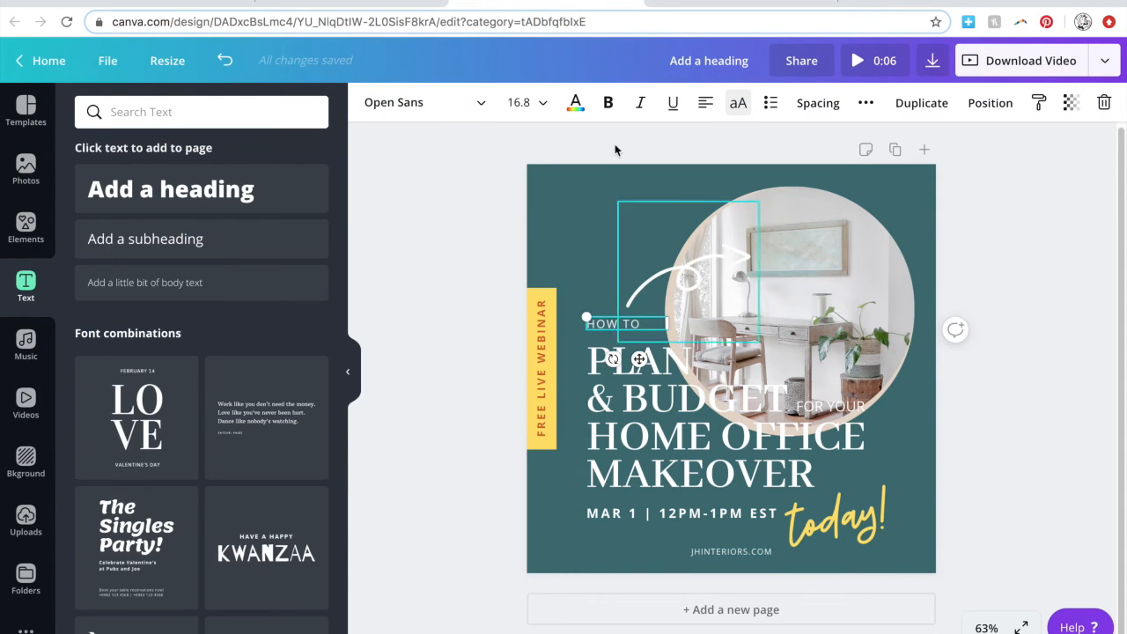
click(574, 113)
click(221, 264)
click(397, 424)
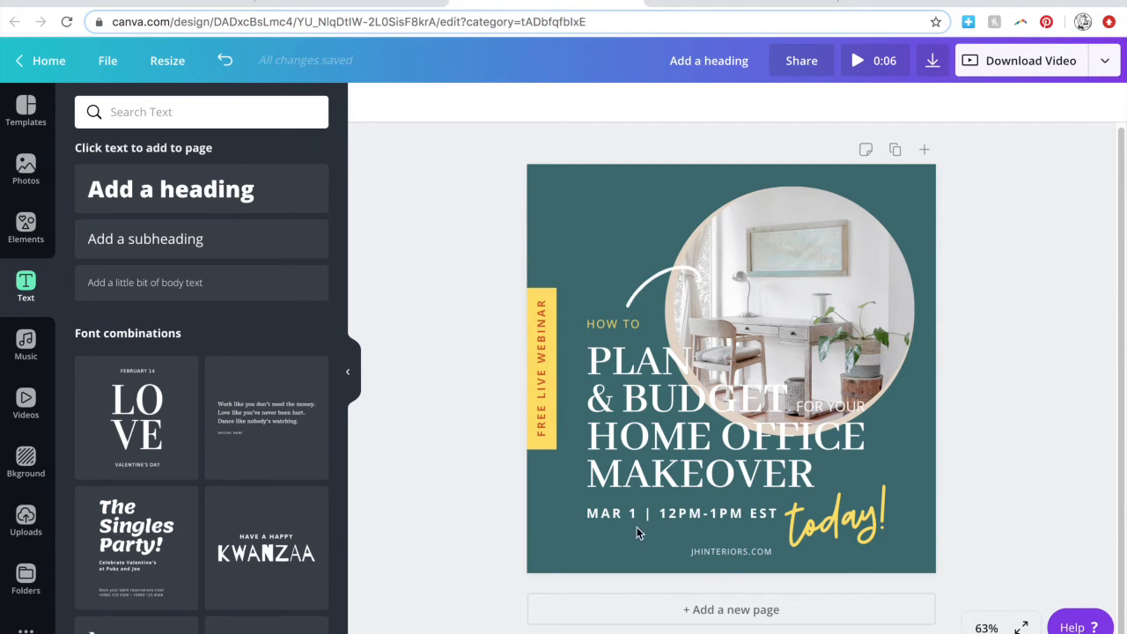
double_click(718, 553)
click(580, 105)
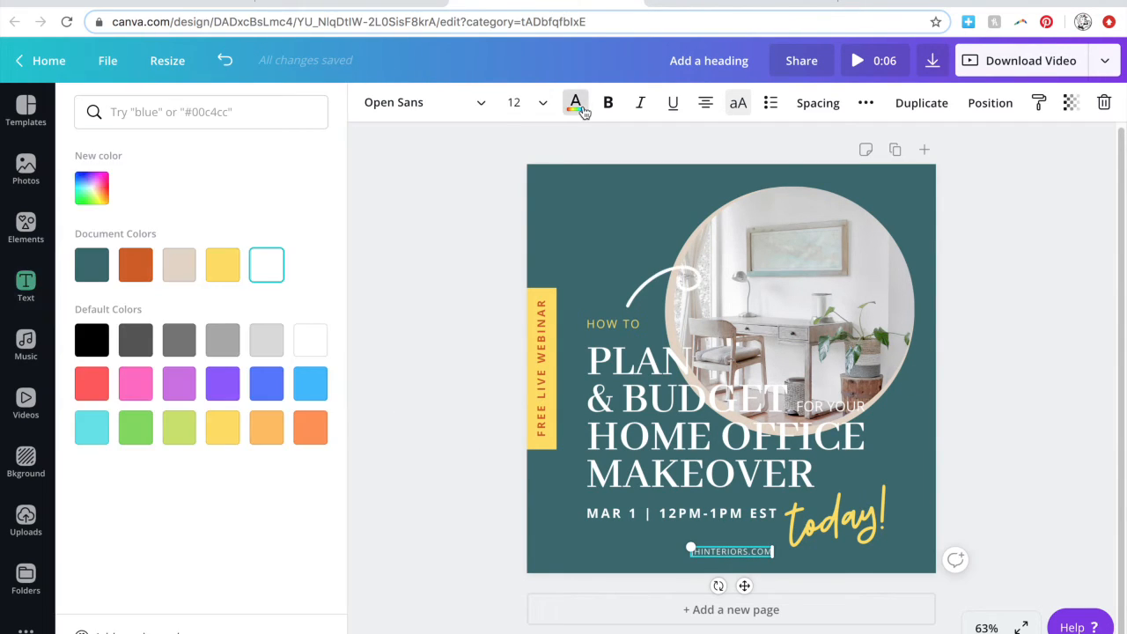
click(415, 238)
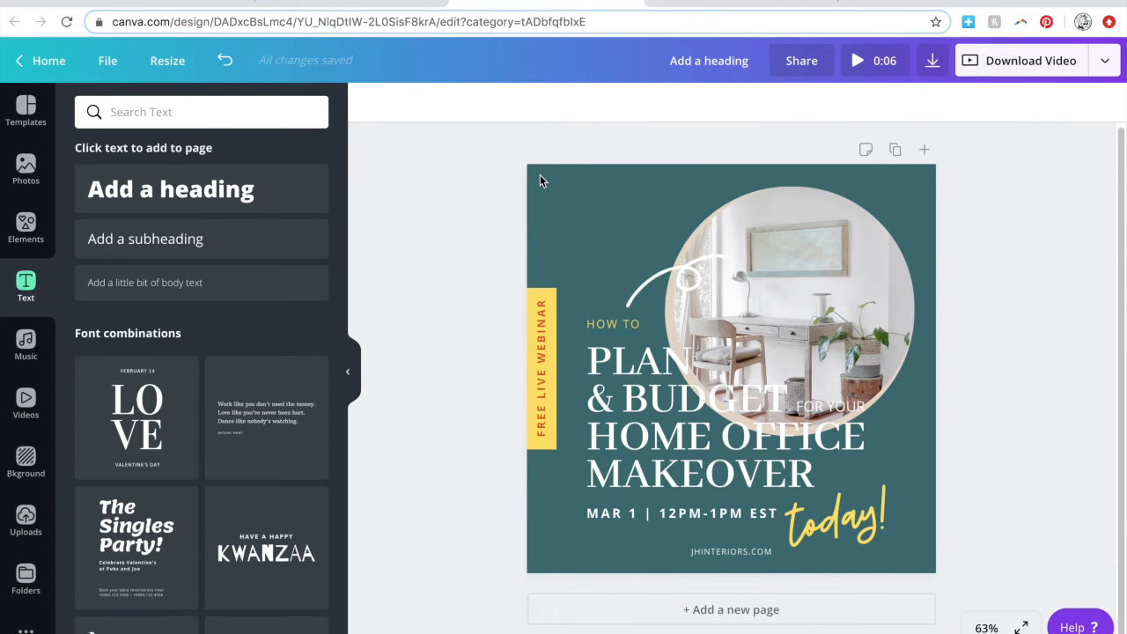
Select the circular photo with its arrow and sparkle graphics and shrink them together slightly toward the upper right
drag(588, 176, 953, 300)
drag(616, 433, 632, 428)
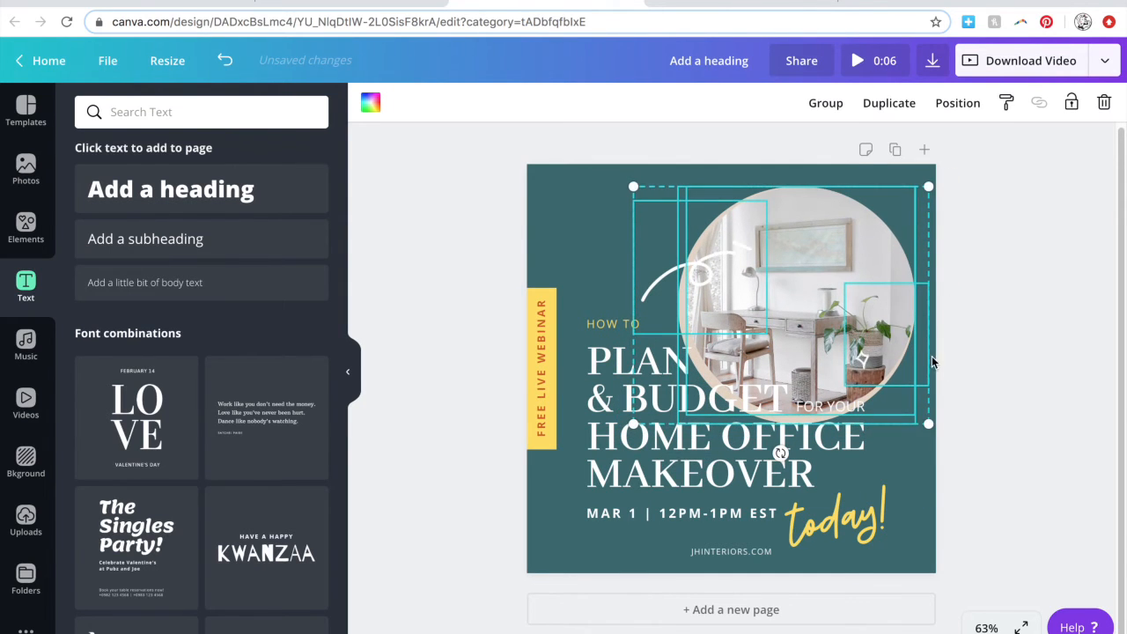
click(975, 360)
Move the "HOW TO", headline, date and "today!" texts together upward and slightly left, leaving more space above the website text
click(651, 325)
shift+click(675, 440)
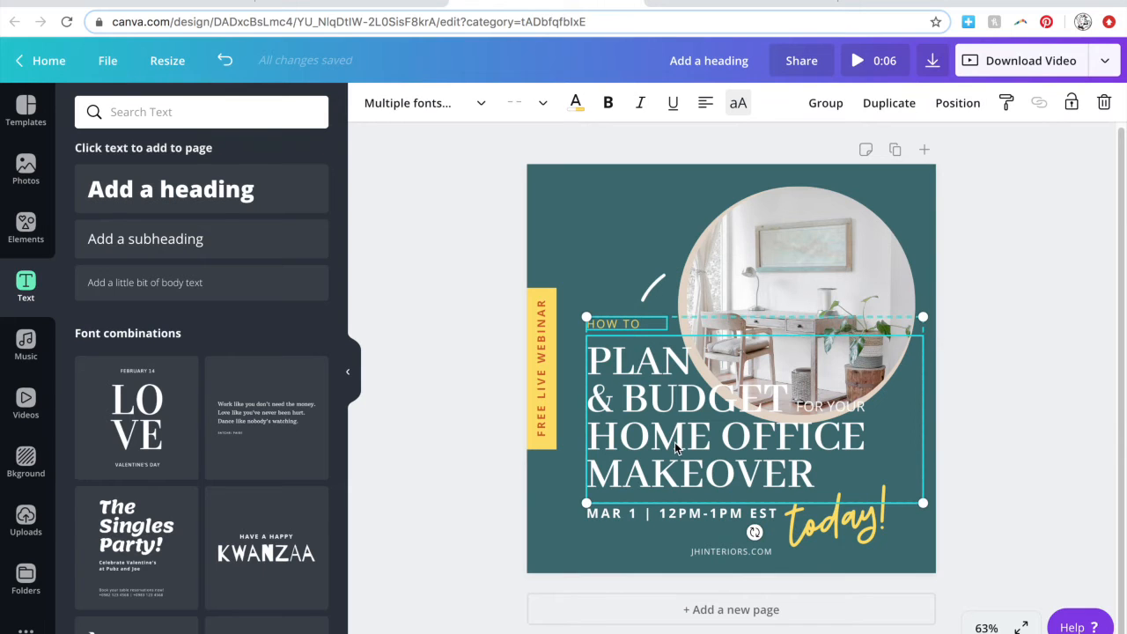
shift+click(753, 514)
shift+click(837, 530)
drag(837, 530, 836, 525)
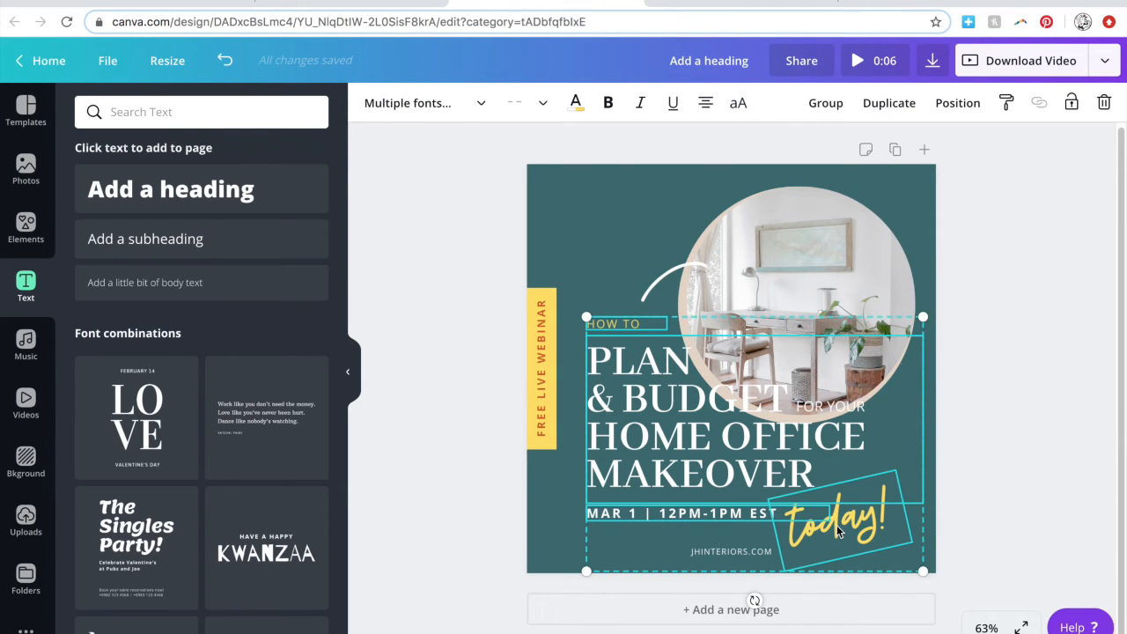
key(Up)
key(Up)
key(Up)
key(Up)
key(Up)
key(Up)
key(Up)
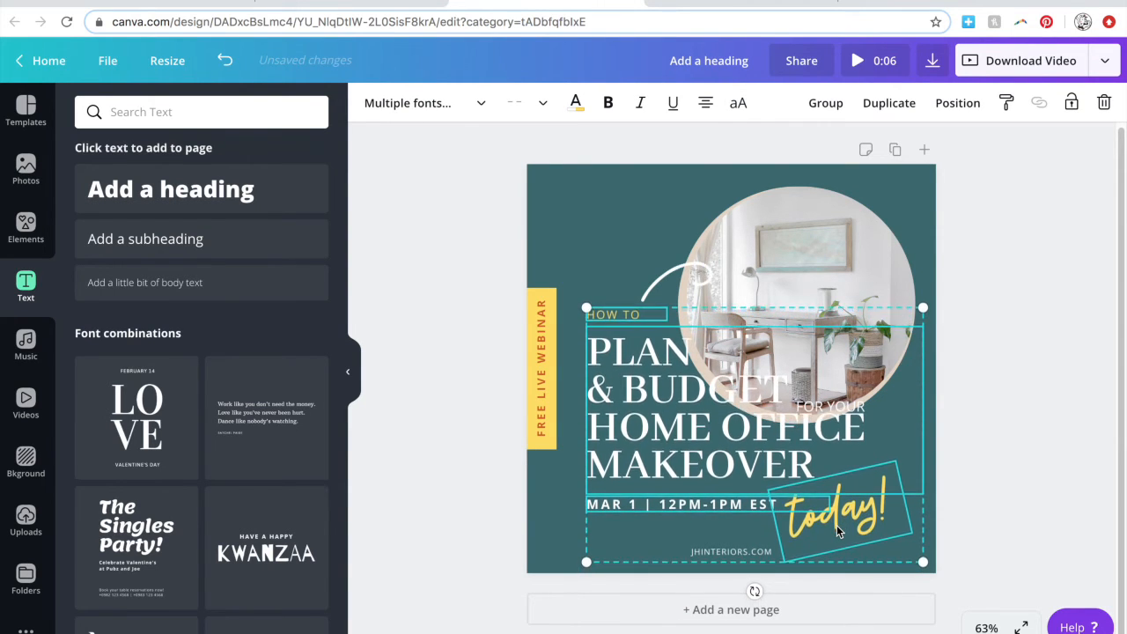
key(Down)
key(Down)
key(Down)
key(Down)
key(Down)
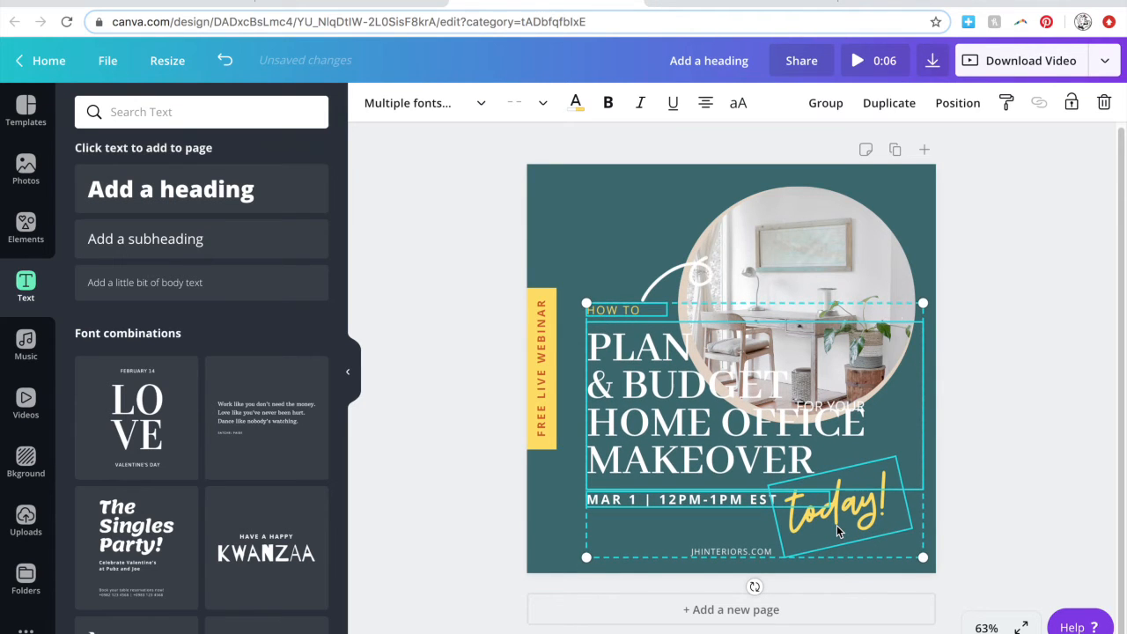
key(Up)
key(Up)
key(Up)
key(Up)
key(Up)
key(Up)
key(Up)
key(Up)
key(Up)
key(Up)
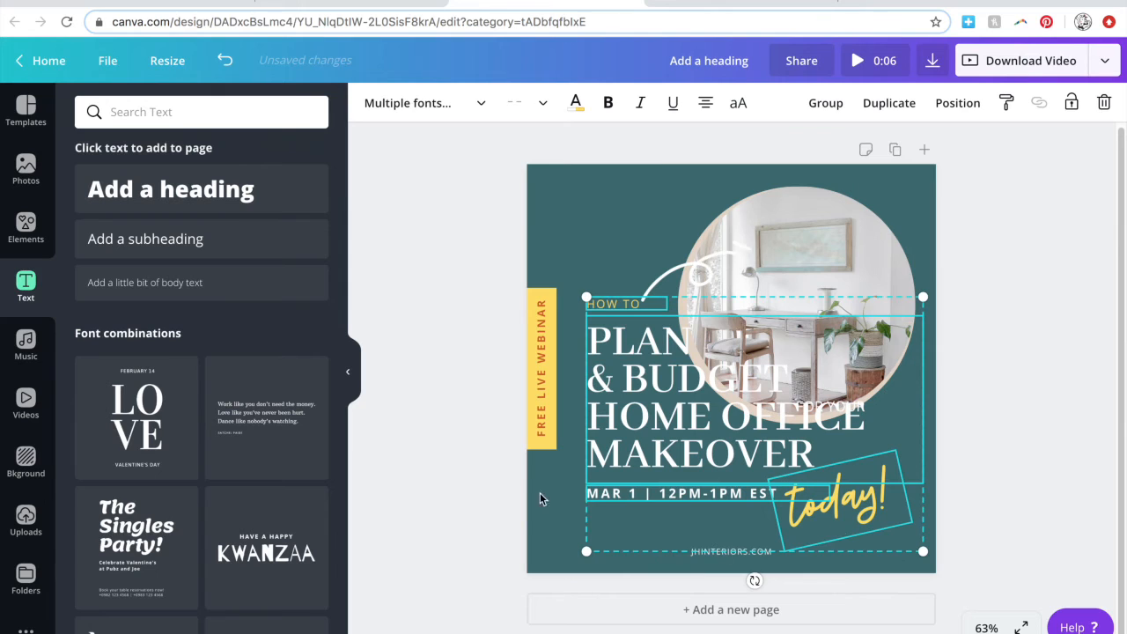
drag(640, 392, 632, 389)
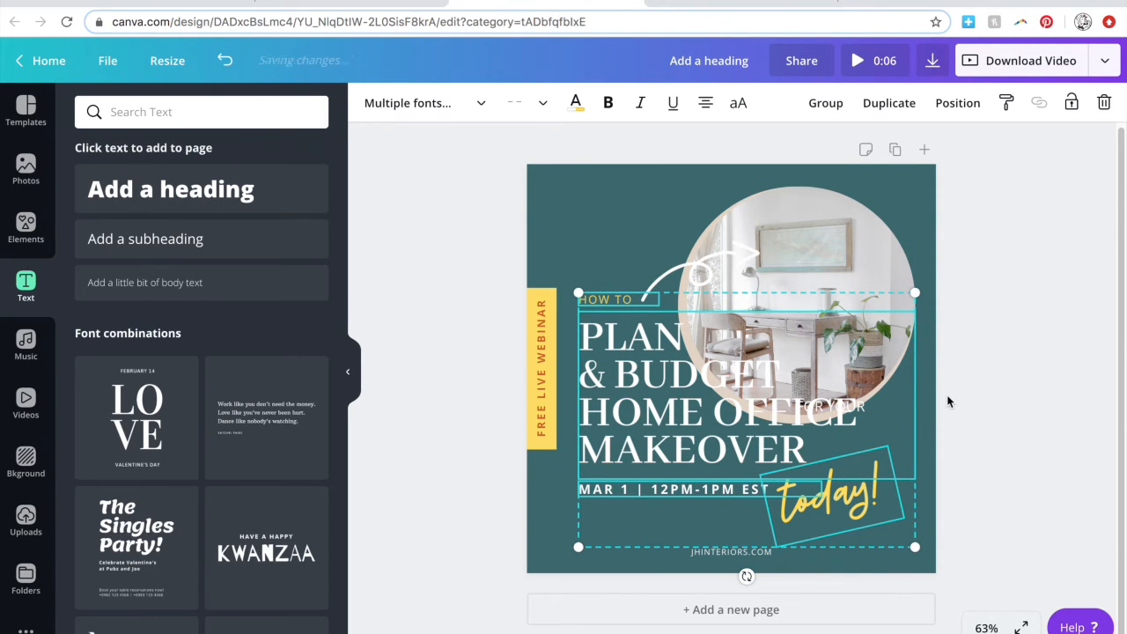
click(982, 432)
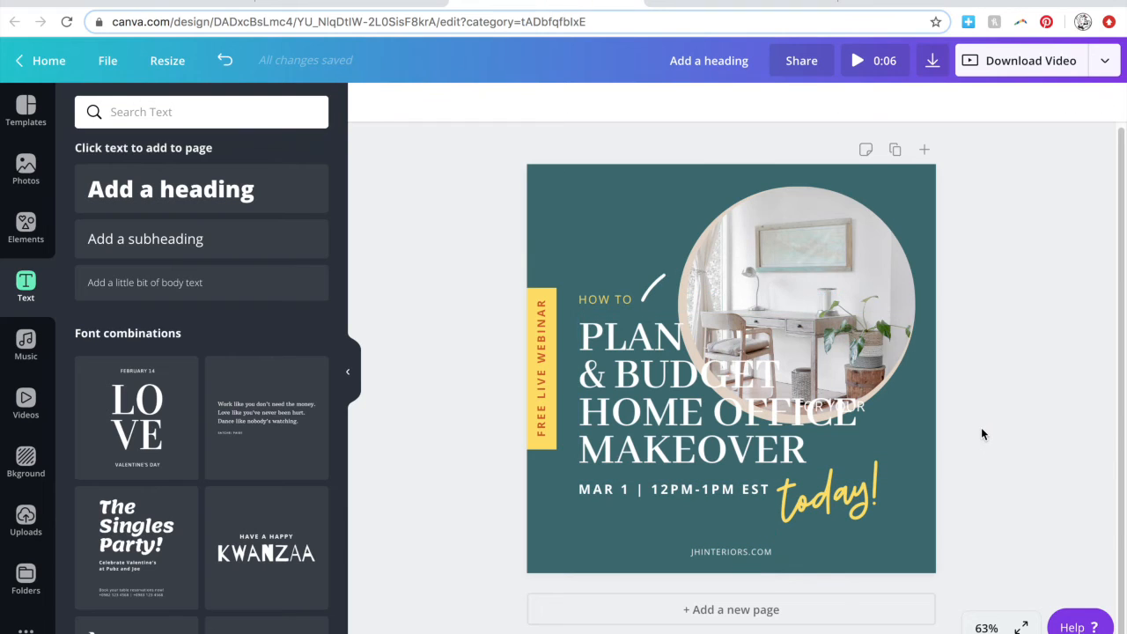
Reposition the "FOR YOUR" text right after "& BUDGET" and nudge it down to line up with that headline line
click(864, 406)
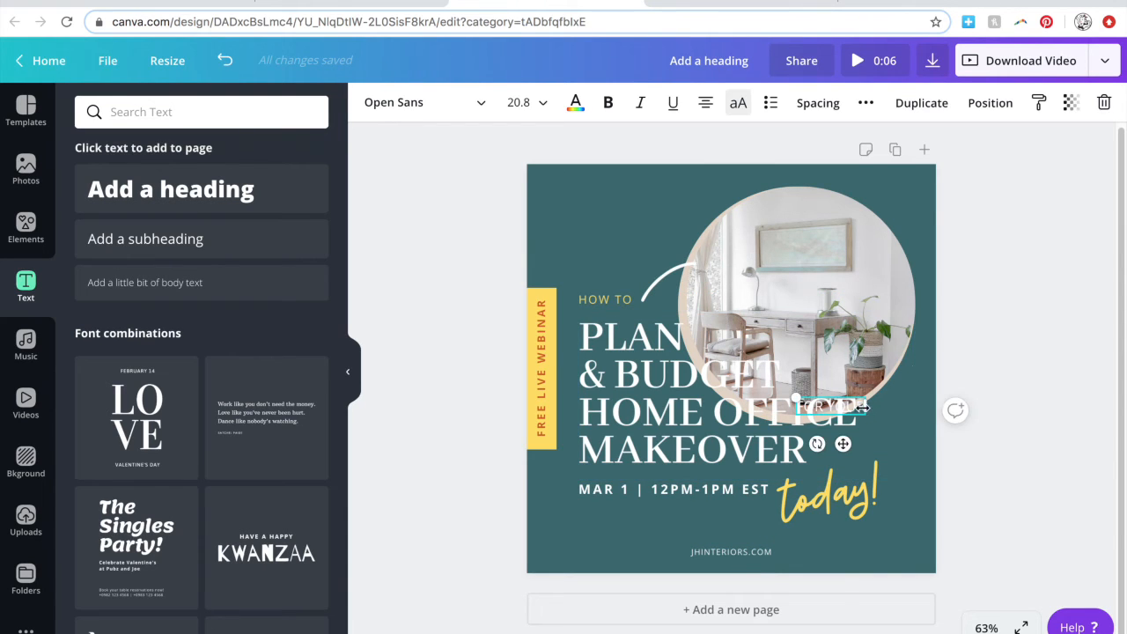
drag(843, 444, 833, 415)
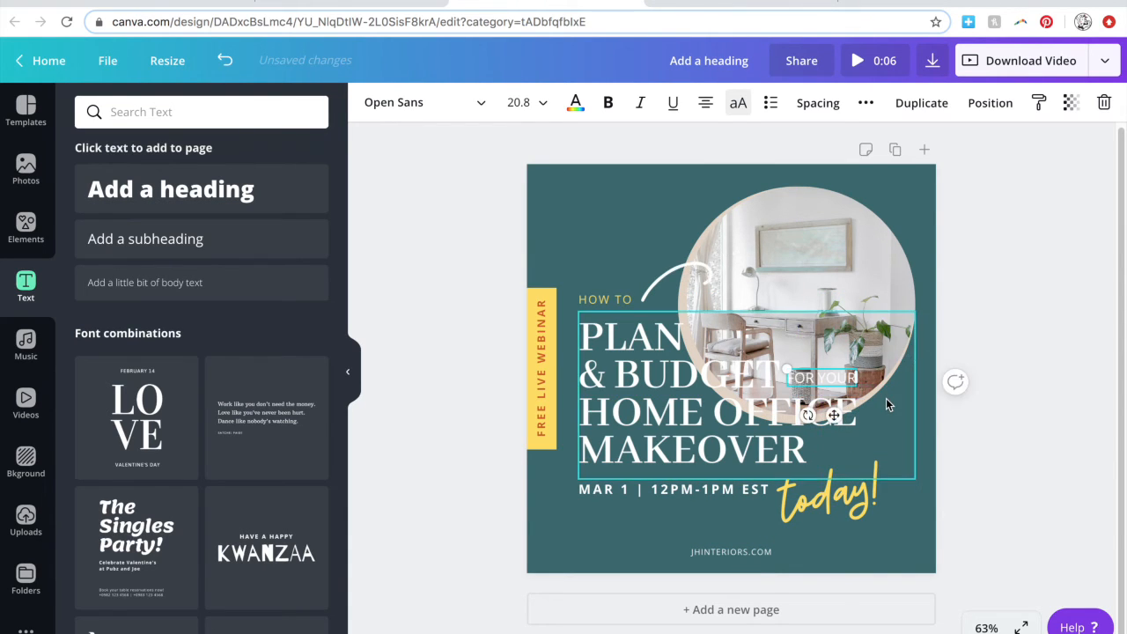
key(Down)
key(Down)
key(Down)
key(Down)
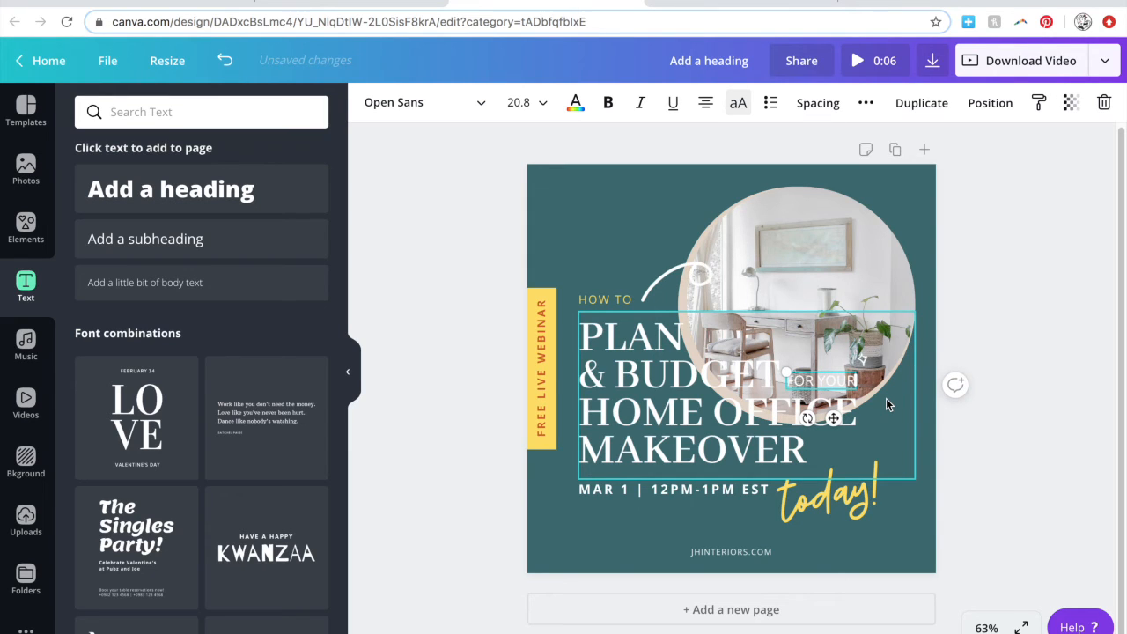
Narrow the headline's text box to fit its words and select it together with the "FOR YOUR" text
shift+click(889, 328)
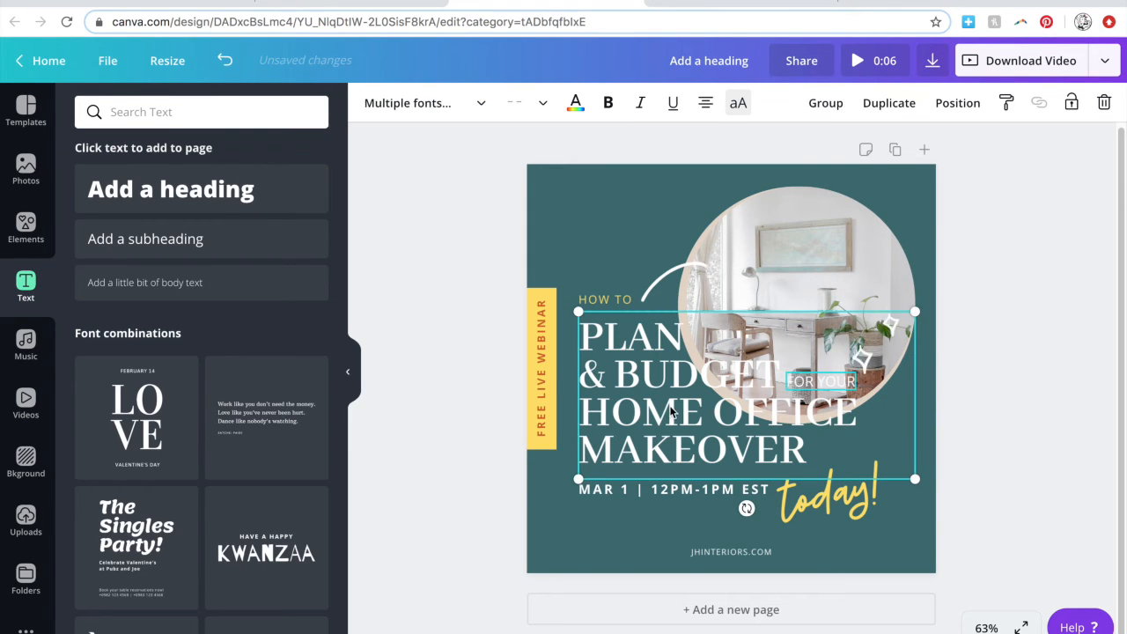
click(935, 476)
click(825, 430)
drag(915, 395, 865, 394)
shift+click(827, 384)
drag(864, 479, 888, 494)
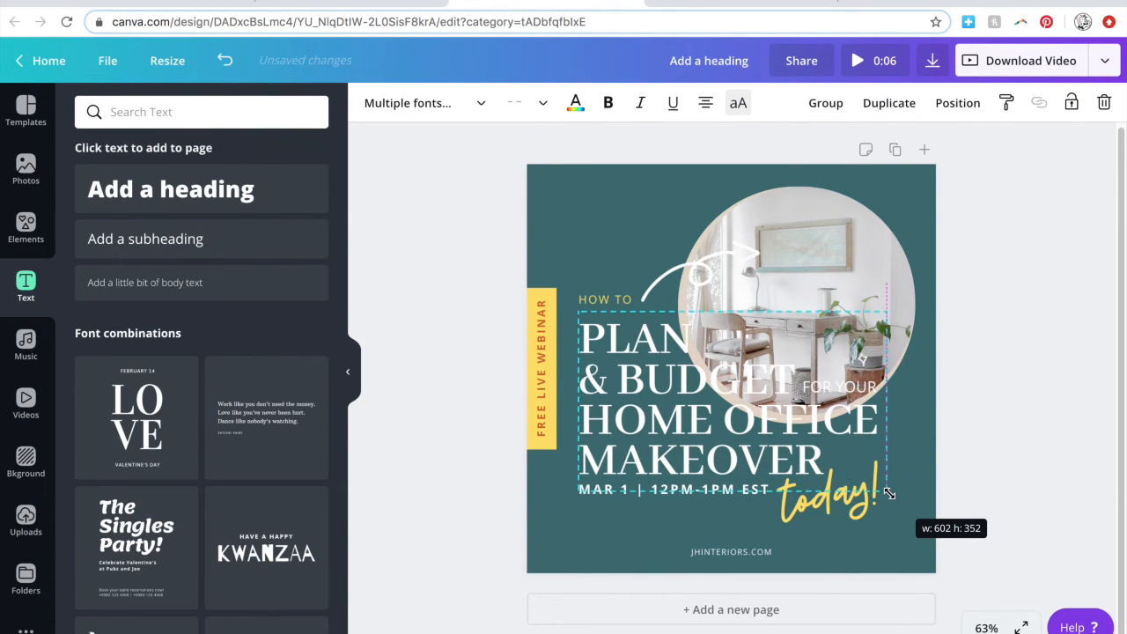
drag(888, 494, 912, 510)
key(ctrl+z)
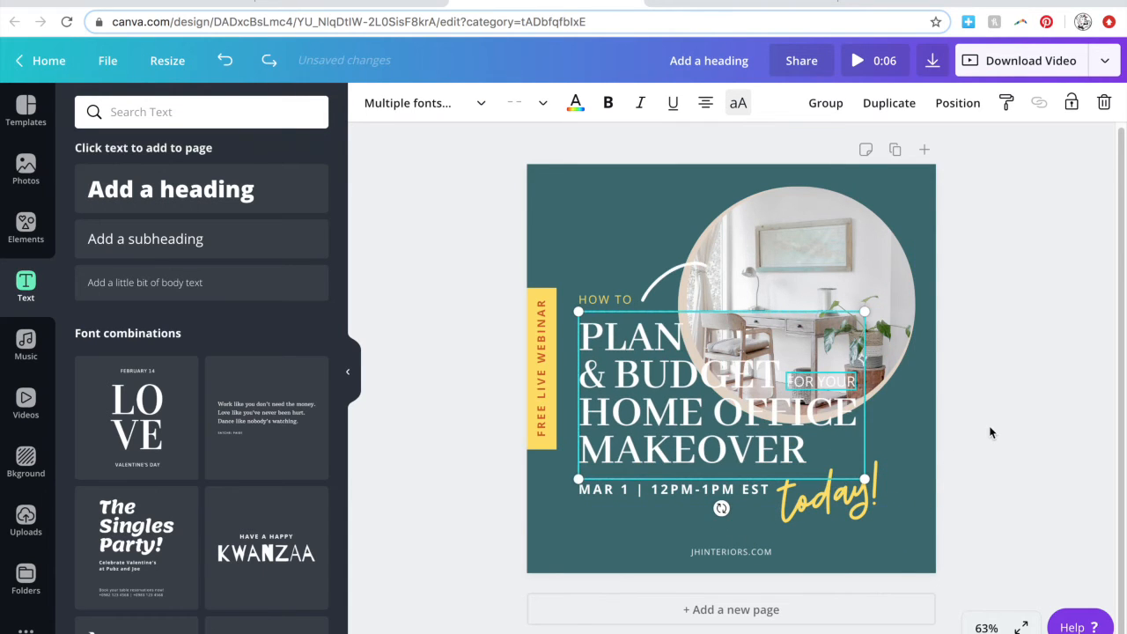
Enlarge the headline and "FOR YOUR" together to about 582 × 340 and nudge the date line and "today!" slightly down
drag(866, 476, 876, 485)
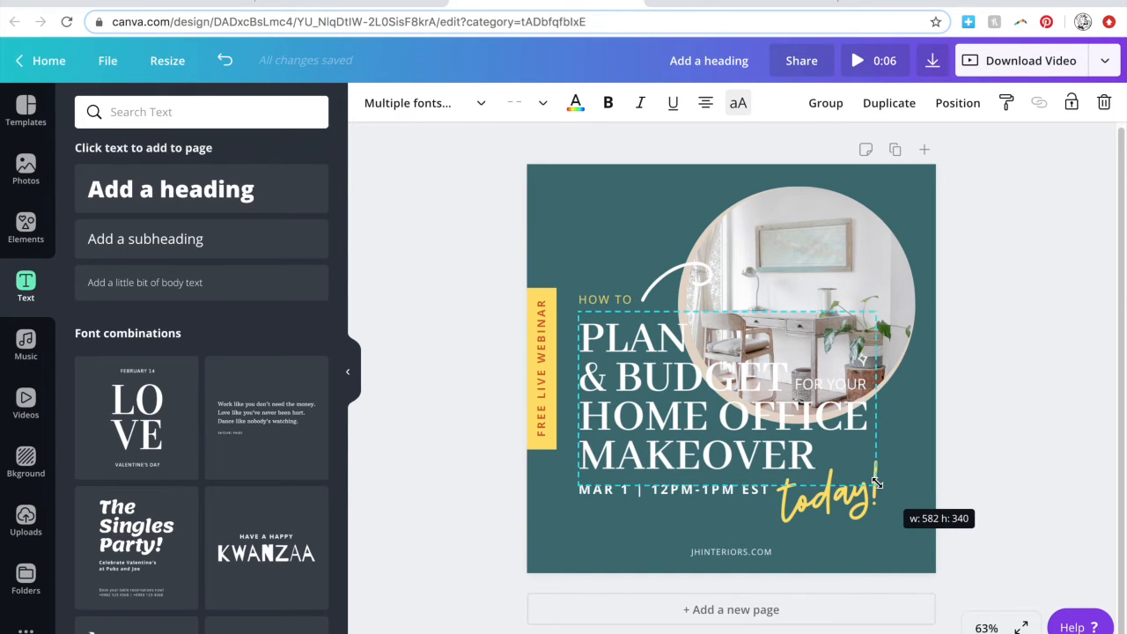
click(1004, 494)
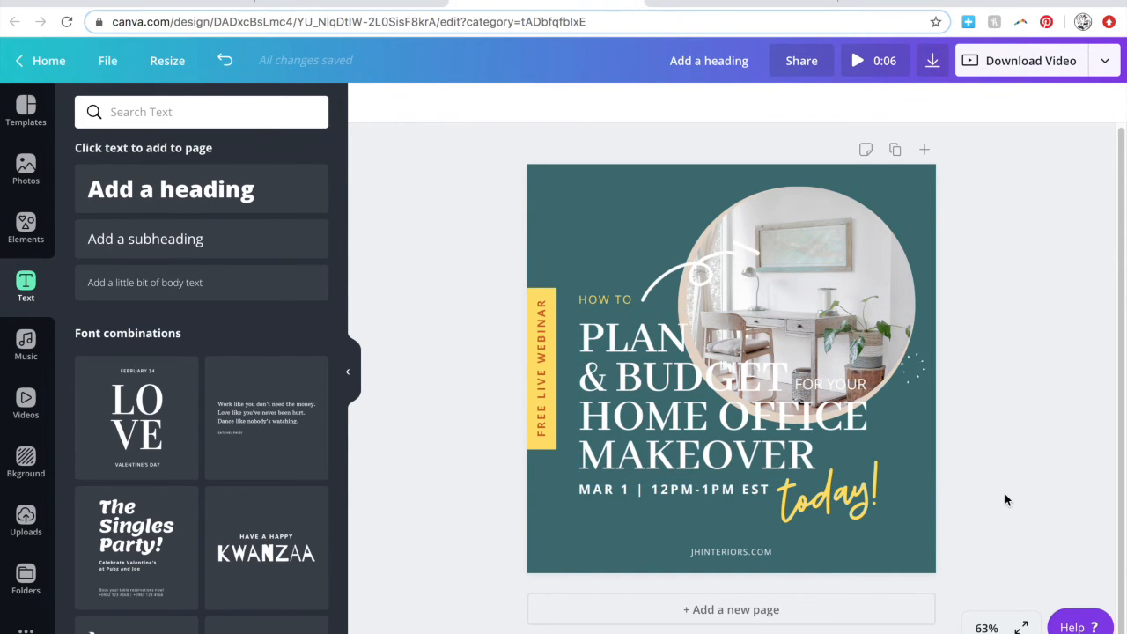
click(871, 514)
shift+click(708, 489)
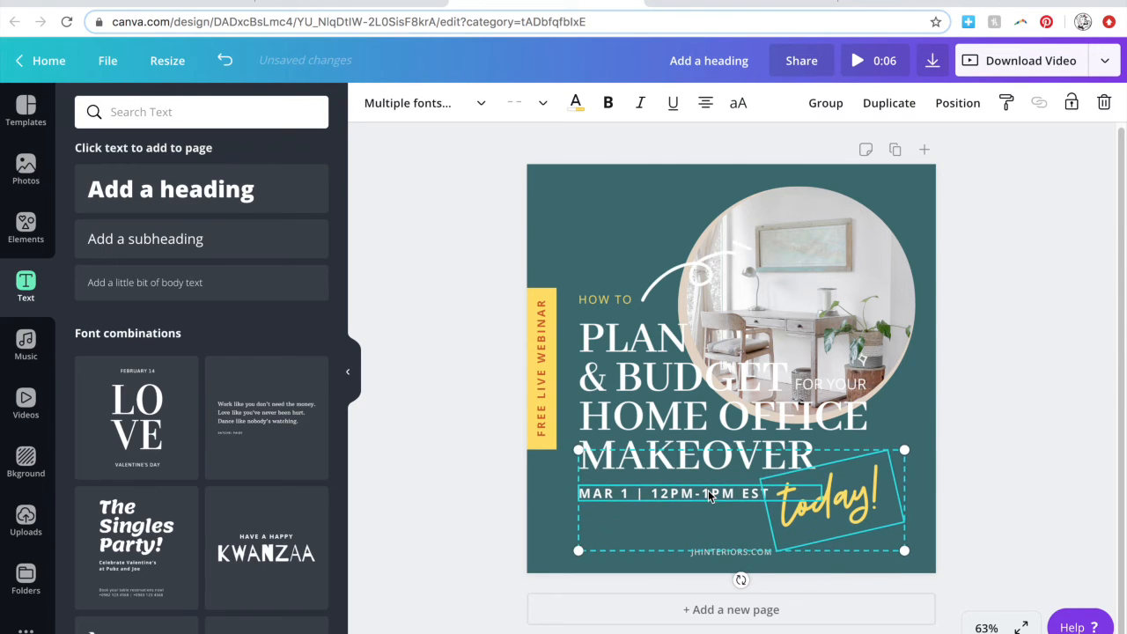
click(661, 577)
Set the website text's font size to 16 and nudge it slightly upward
click(705, 552)
click(514, 102)
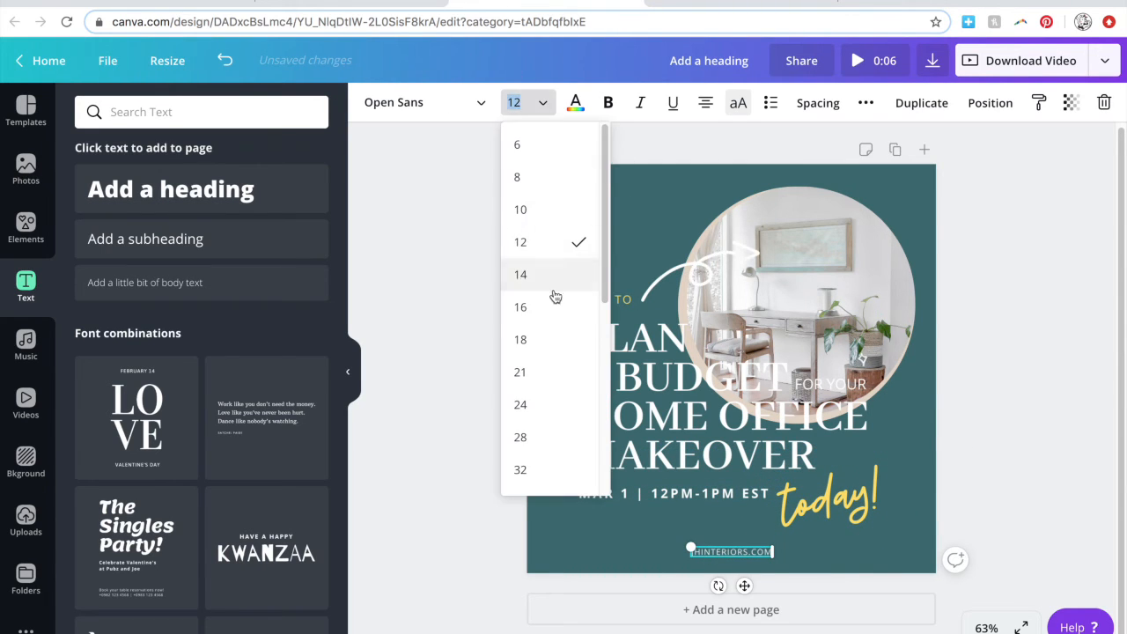
click(554, 305)
key(Up)
key(Up)
key(Up)
key(Up)
key(Up)
key(Up)
key(Up)
key(Up)
key(Up)
key(Up)
key(Up)
key(Up)
click(663, 184)
Recolor the website text with the dark teal #0e3b3d
click(732, 546)
click(574, 102)
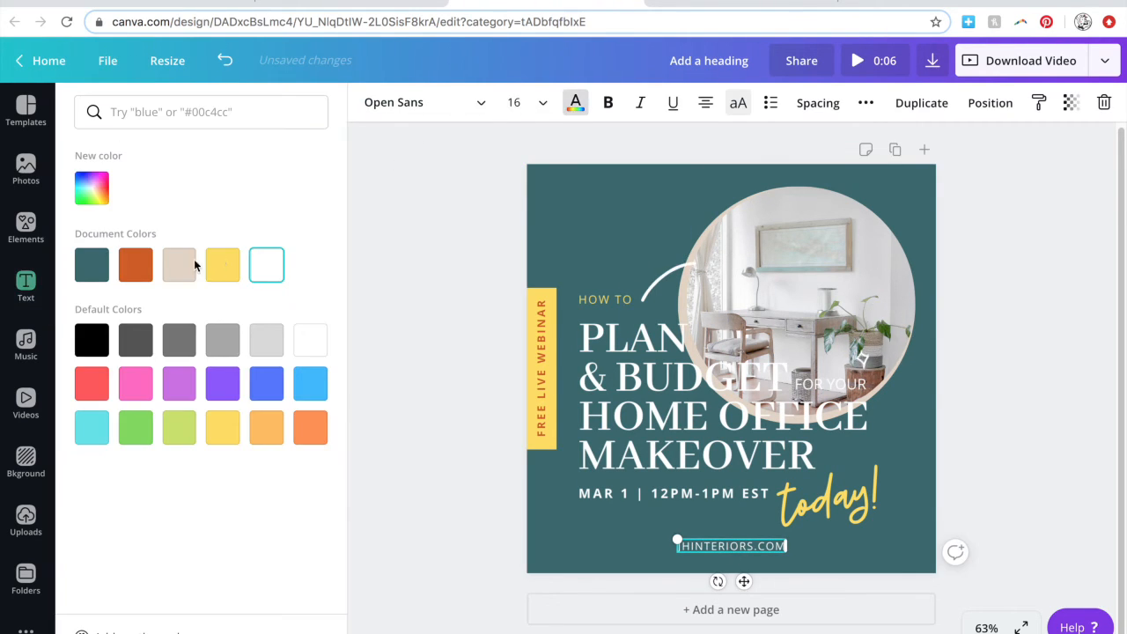
click(99, 269)
click(94, 187)
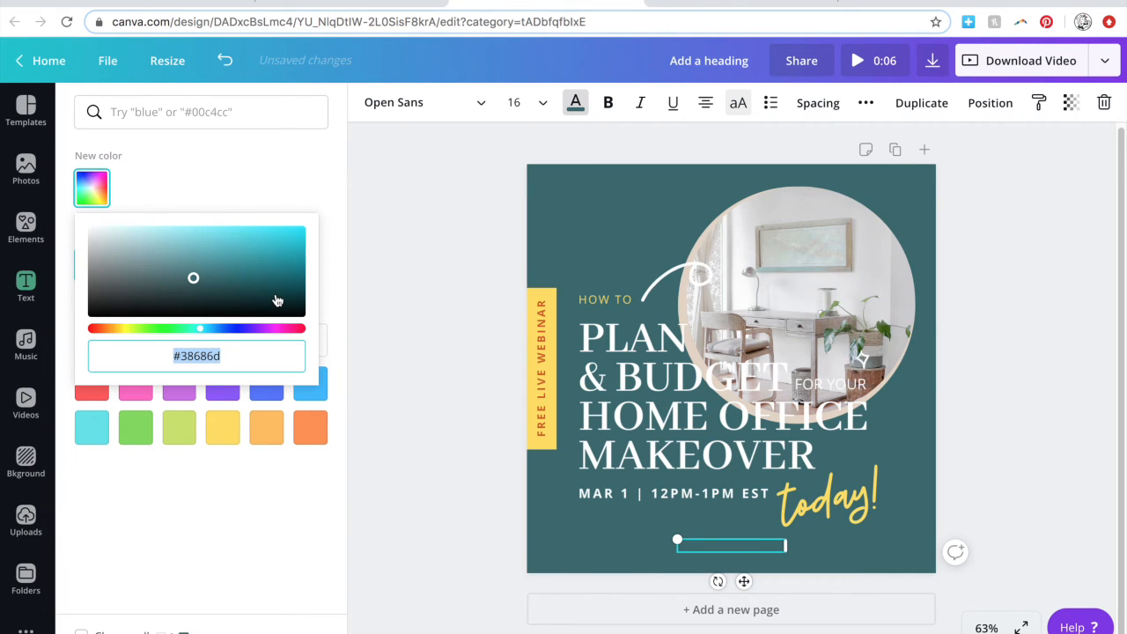
text(#0e3b3d)
key(Return)
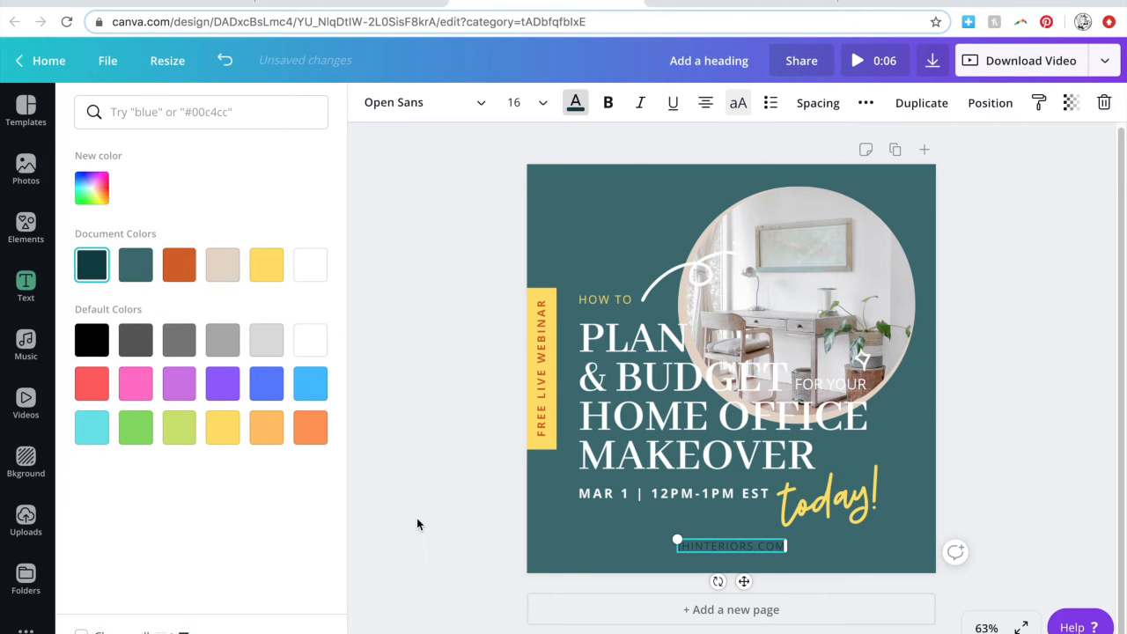
click(419, 527)
Tighten the website text's letter spacing slightly
click(727, 545)
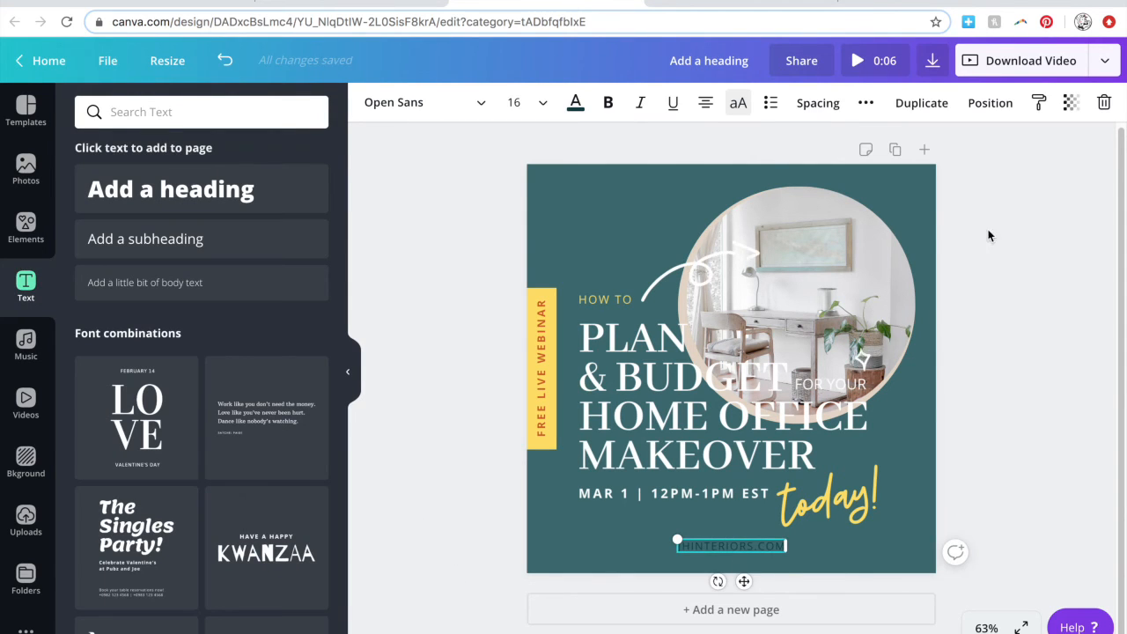
click(818, 103)
drag(916, 153, 905, 153)
click(992, 430)
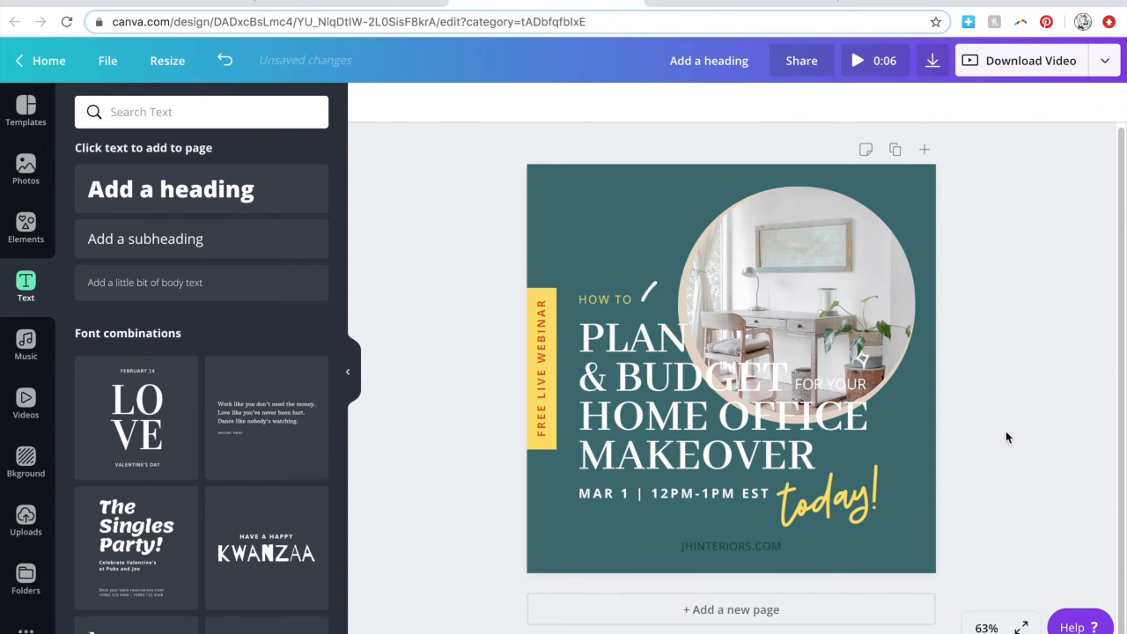
Shrink the circular photo together with its arrow and sparkle graphics, keeping them toward the design's upper right
drag(997, 277, 659, 403)
click(1036, 463)
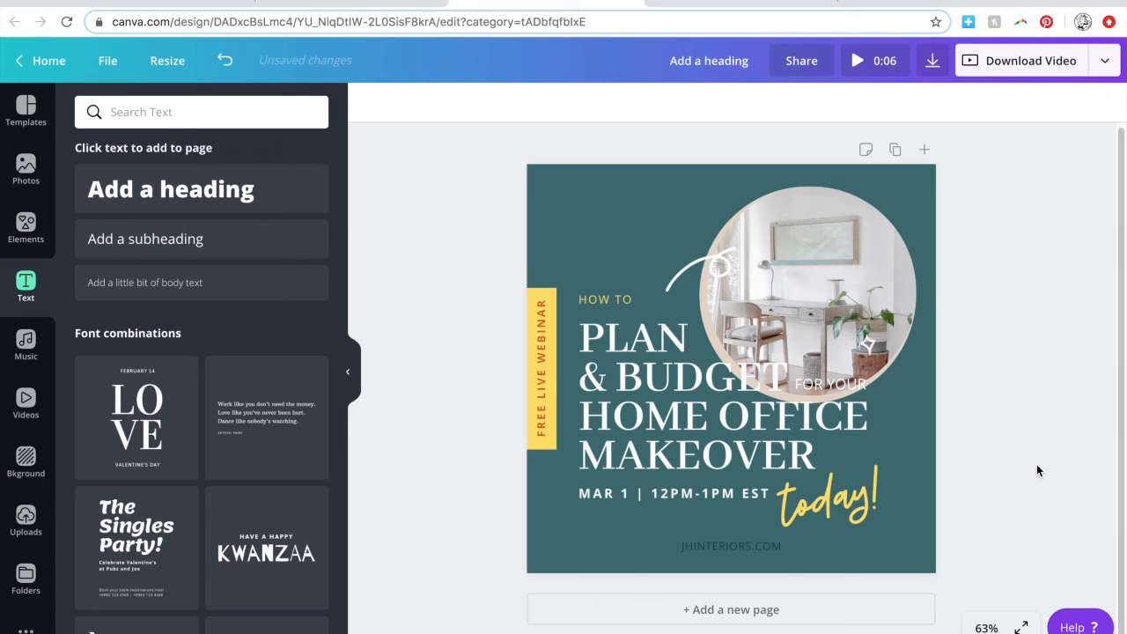
Try matching the "FOR YOUR" text to the "HOW TO" font size of 16.8
click(606, 299)
click(836, 385)
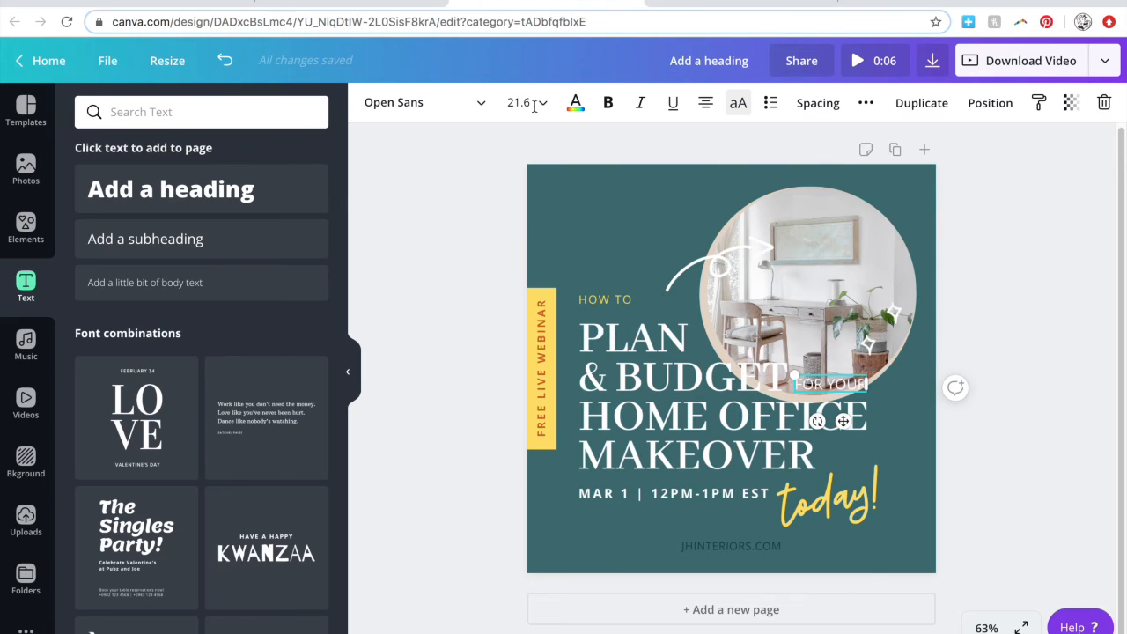
click(605, 301)
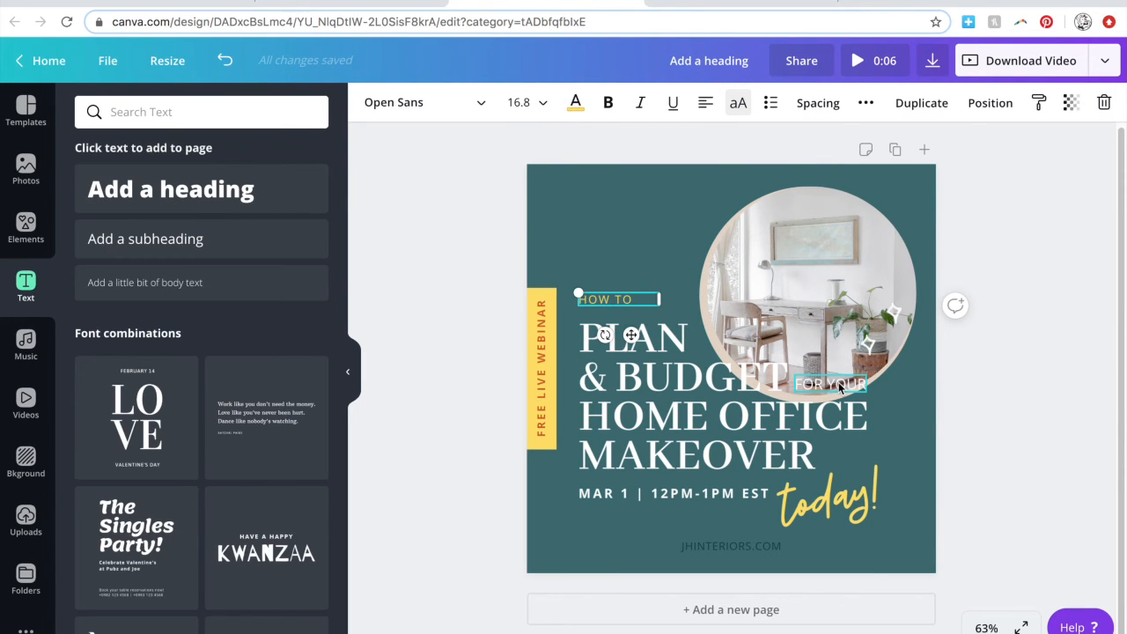
click(520, 103)
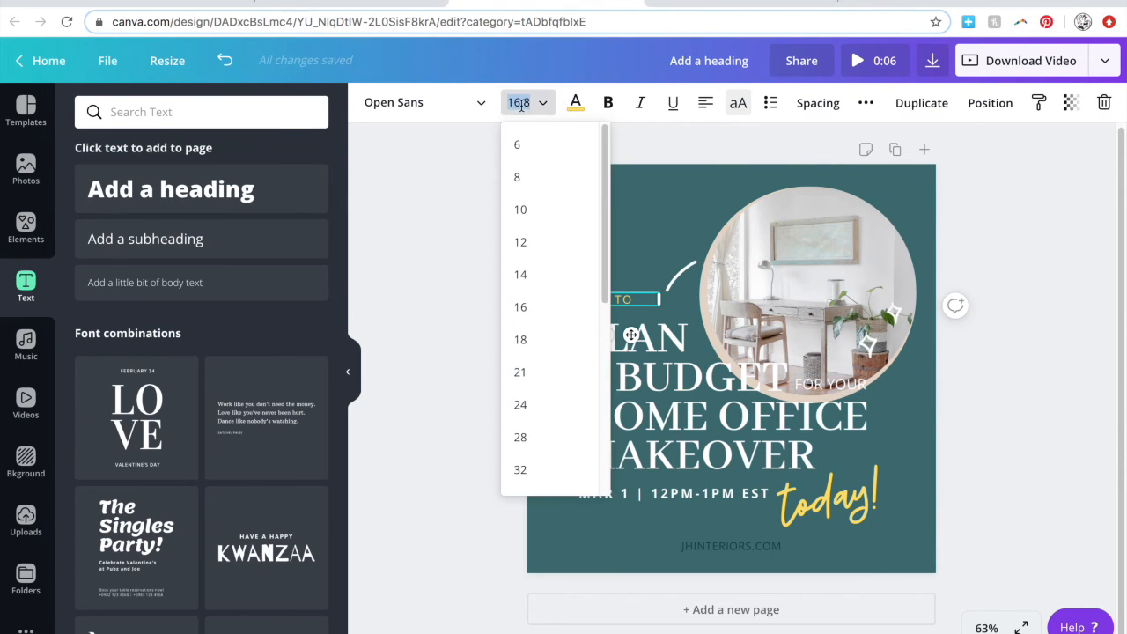
key(Escape)
click(832, 384)
click(518, 102)
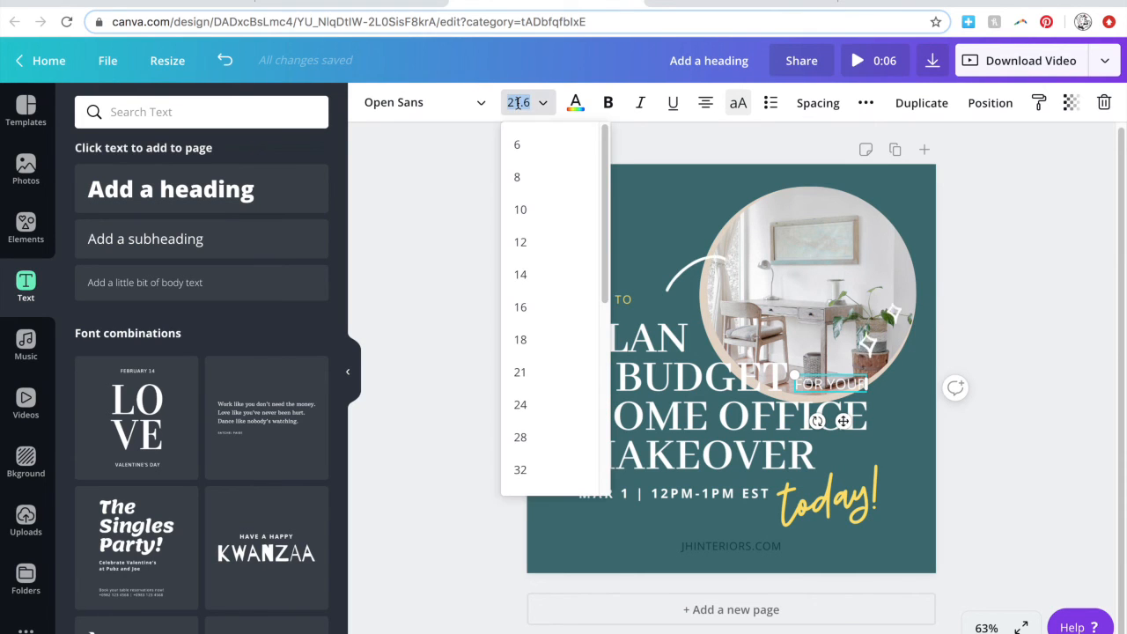
text(16.8)
key(Return)
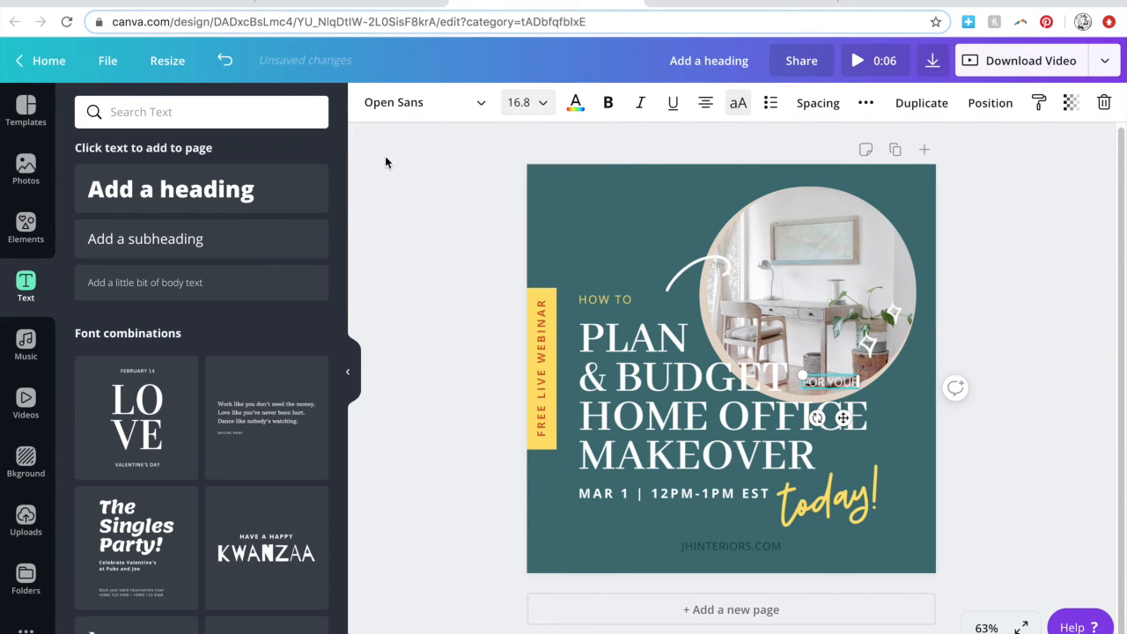
click(419, 144)
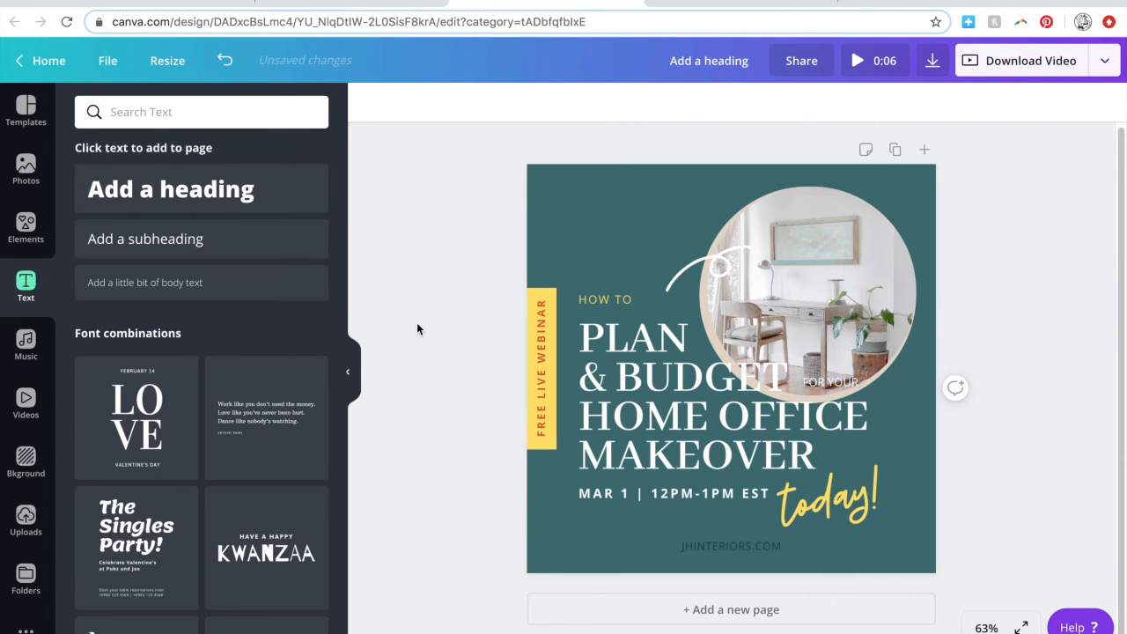
Try bold on the "FOR YOUR" text at its previous font size and undo the bold
click(842, 386)
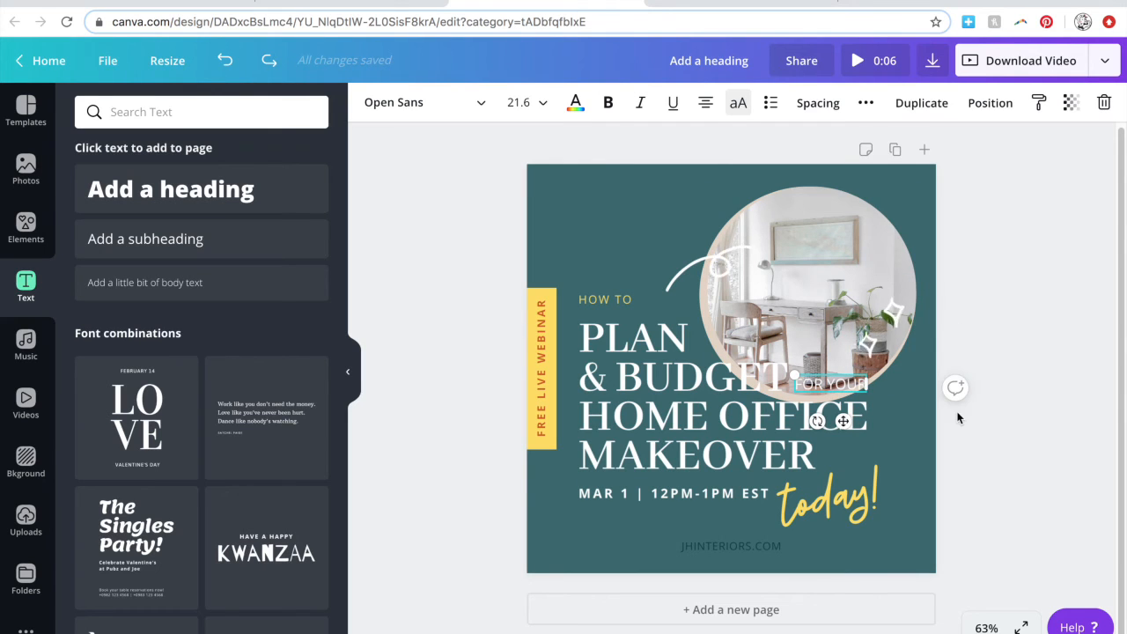
click(606, 104)
click(454, 389)
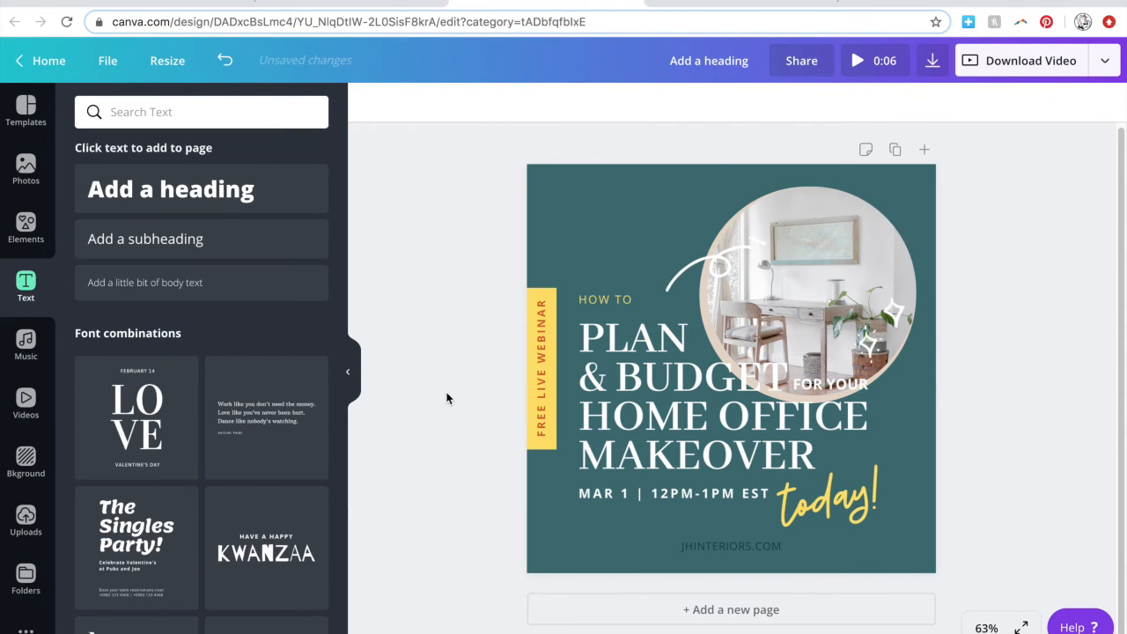
click(225, 60)
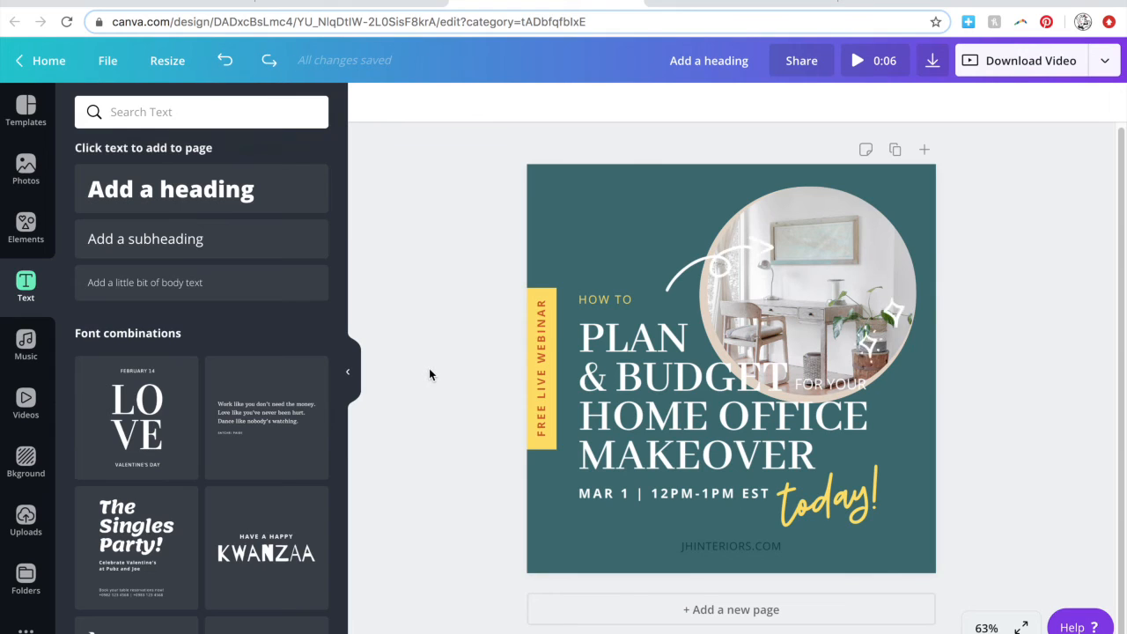
Nudge the "FOR YOUR" text slightly down beside "& BUDGET"
click(812, 384)
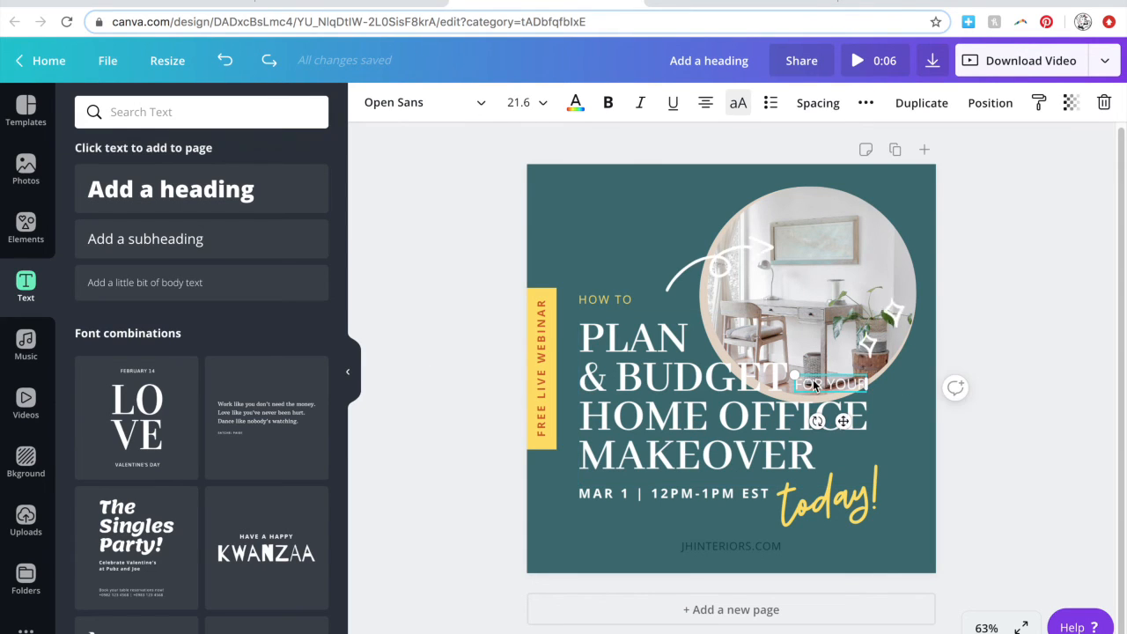
click(1004, 452)
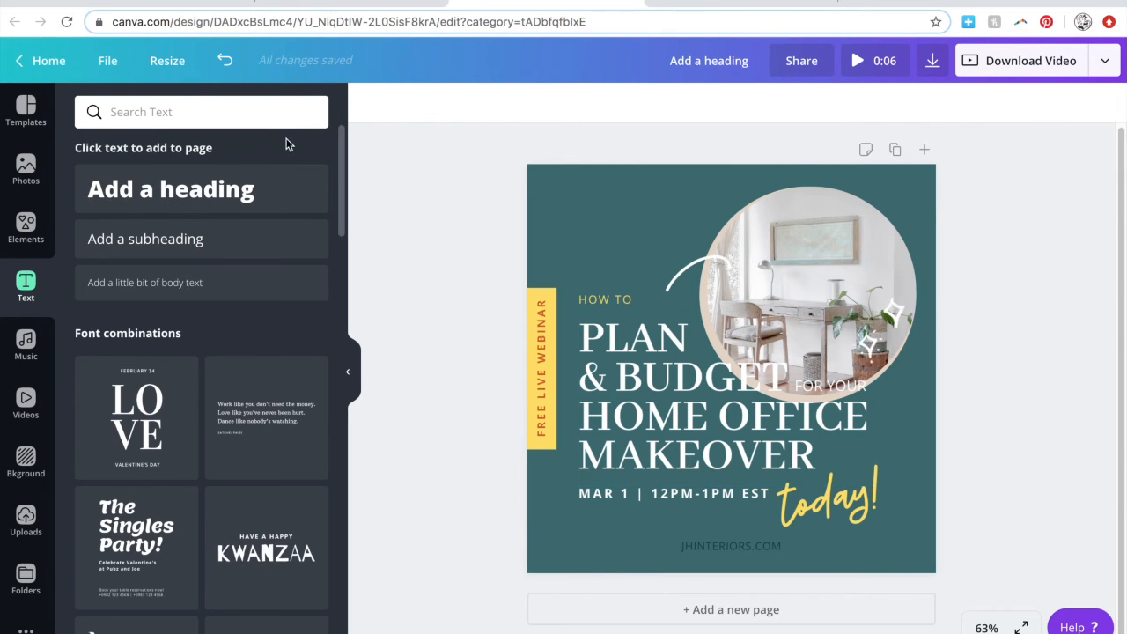
Add the dark horizontal J.H. Interiors logo from the uploads, scaled down in the design's upper left corner
click(26, 521)
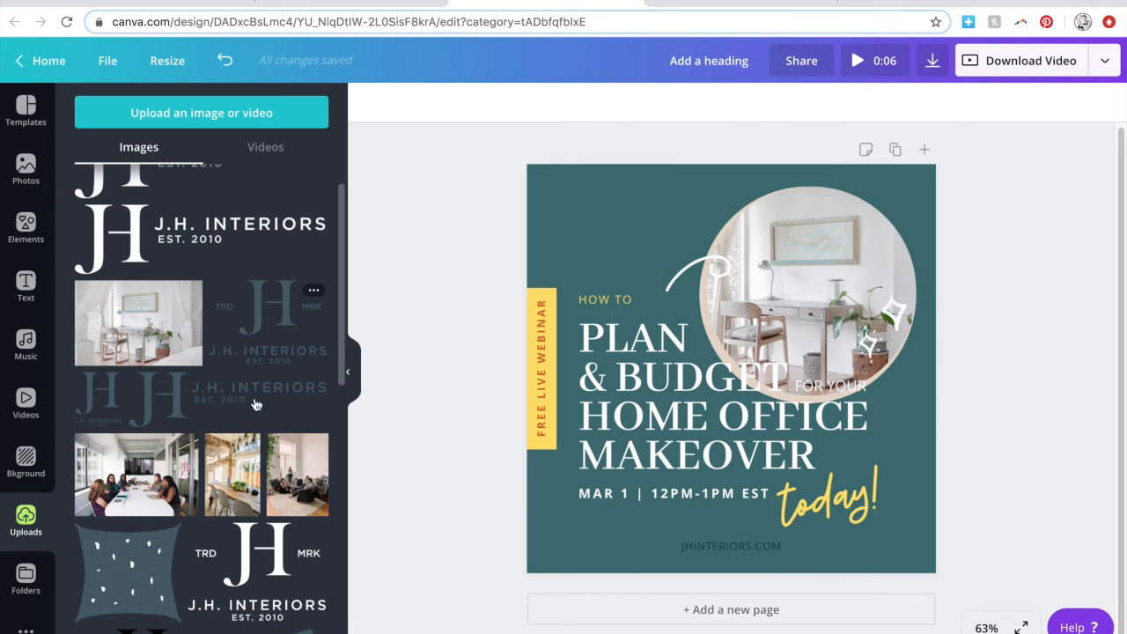
click(244, 402)
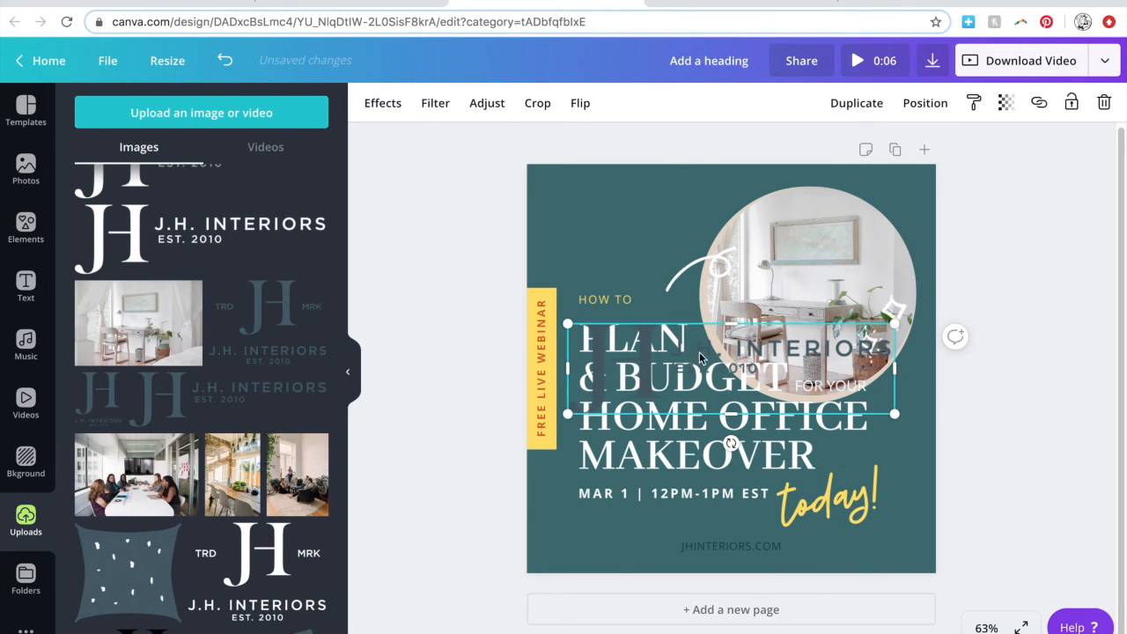
drag(892, 412, 707, 361)
drag(650, 388, 617, 240)
click(396, 330)
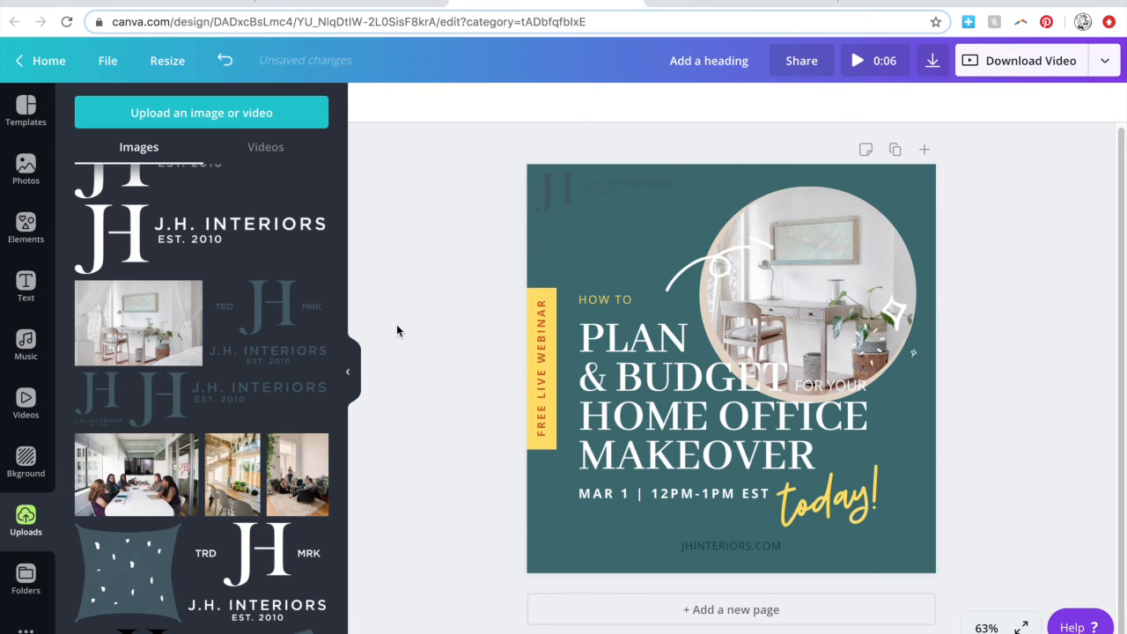
Replace the dark logo with the white J.H. Interiors version and move it slightly inward from the corner
click(546, 208)
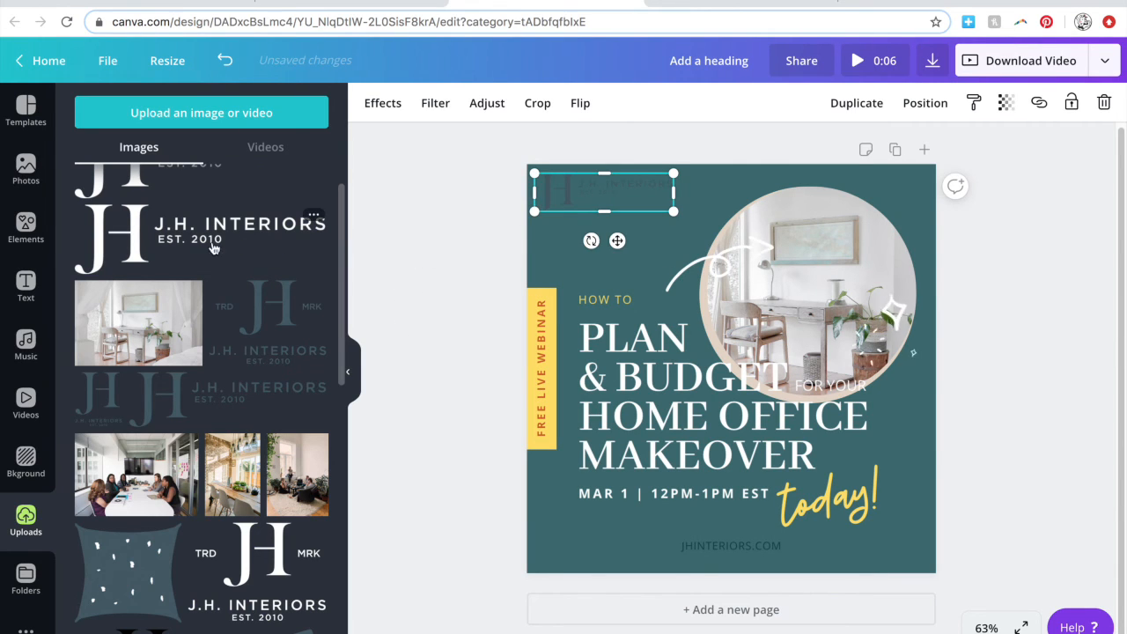
drag(211, 244, 603, 192)
click(410, 287)
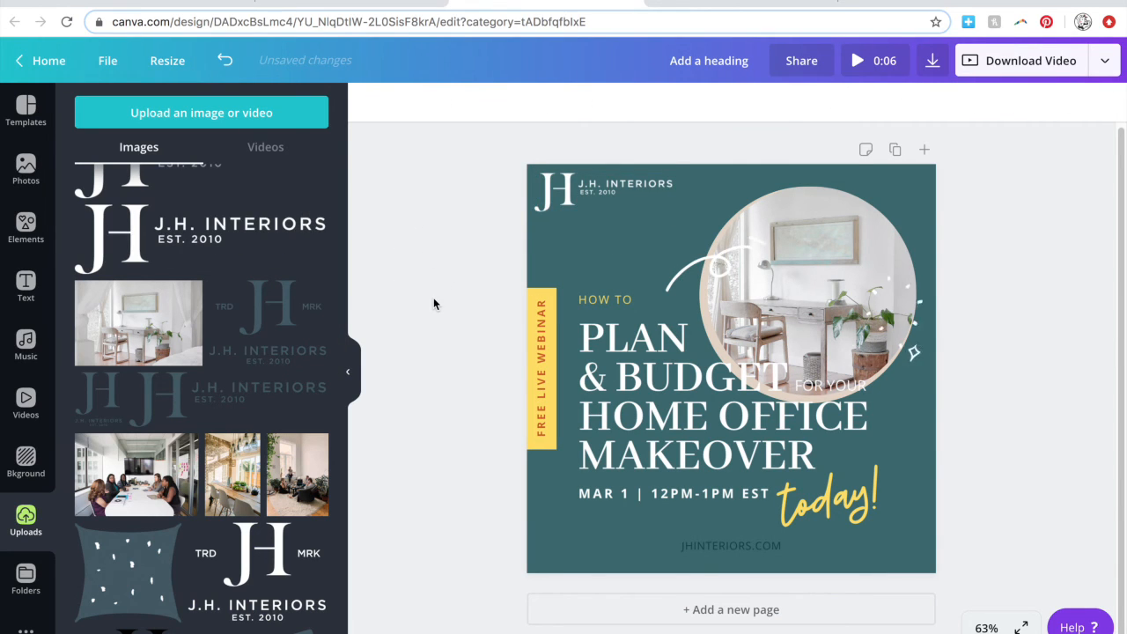
click(580, 200)
click(444, 227)
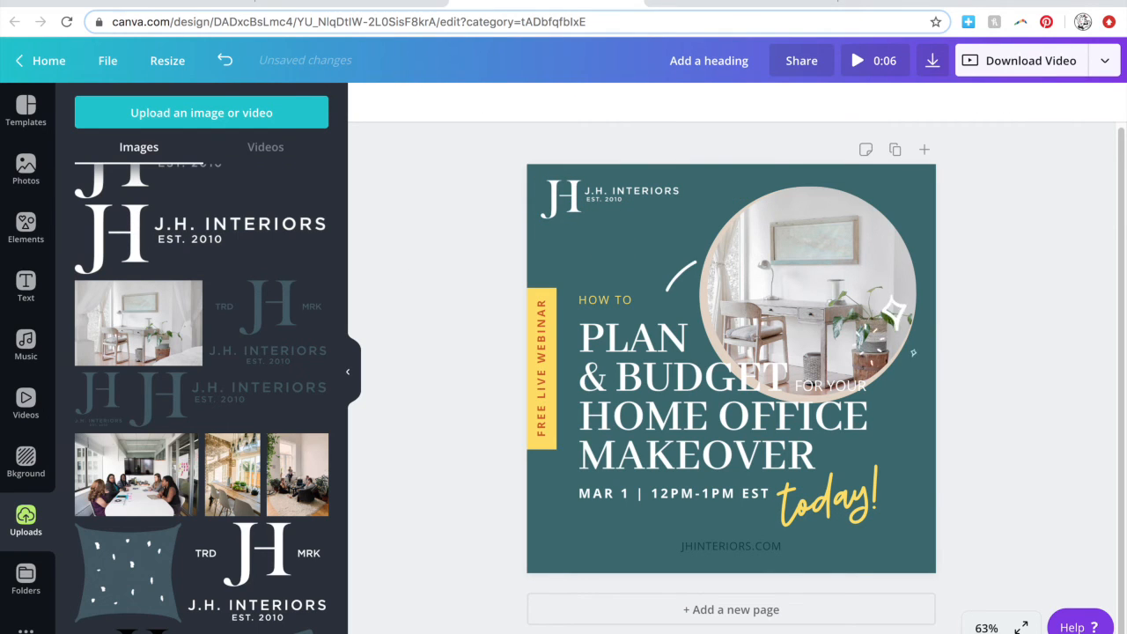
Compare the design with the reference workshop graphic and crop the logo to only its JH monogram
click(752, 630)
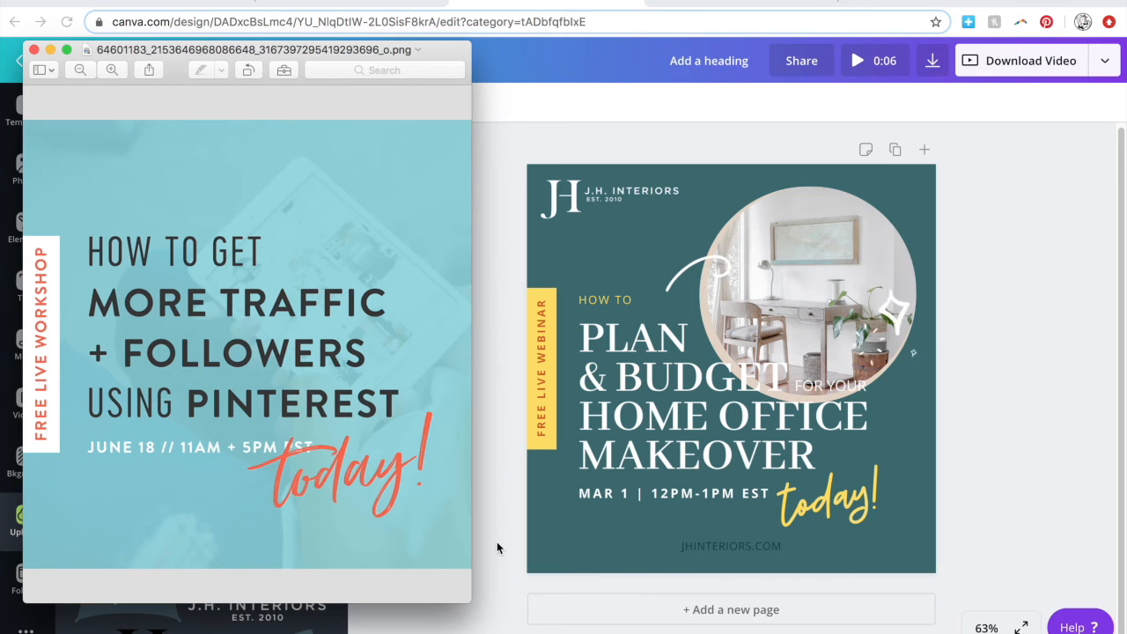
click(50, 50)
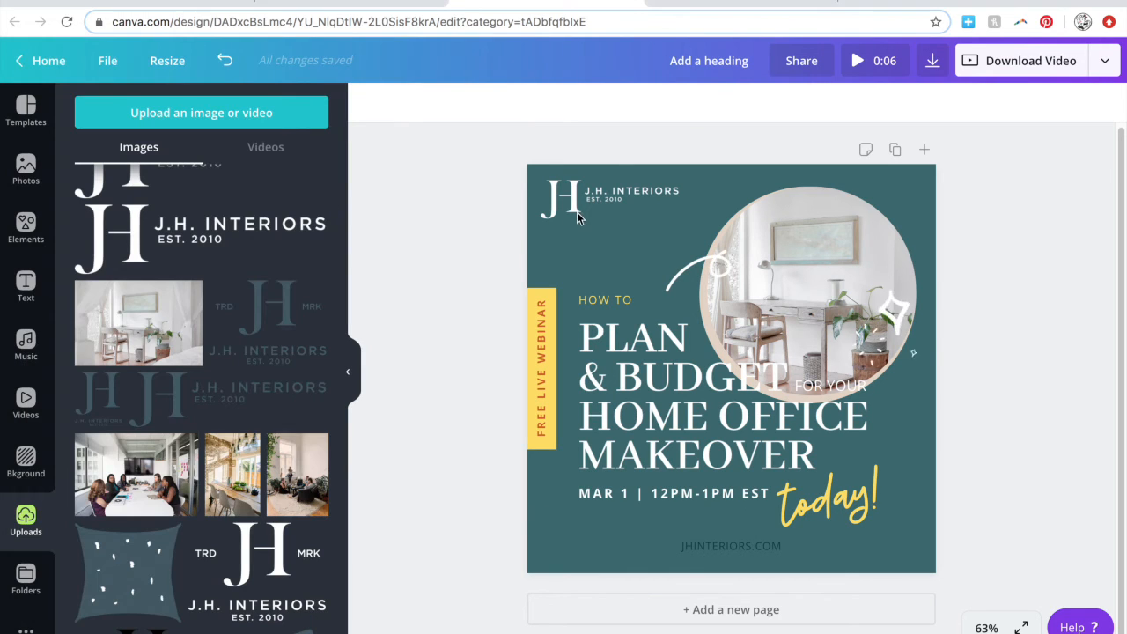
click(633, 224)
click(651, 200)
drag(687, 199, 583, 199)
click(379, 292)
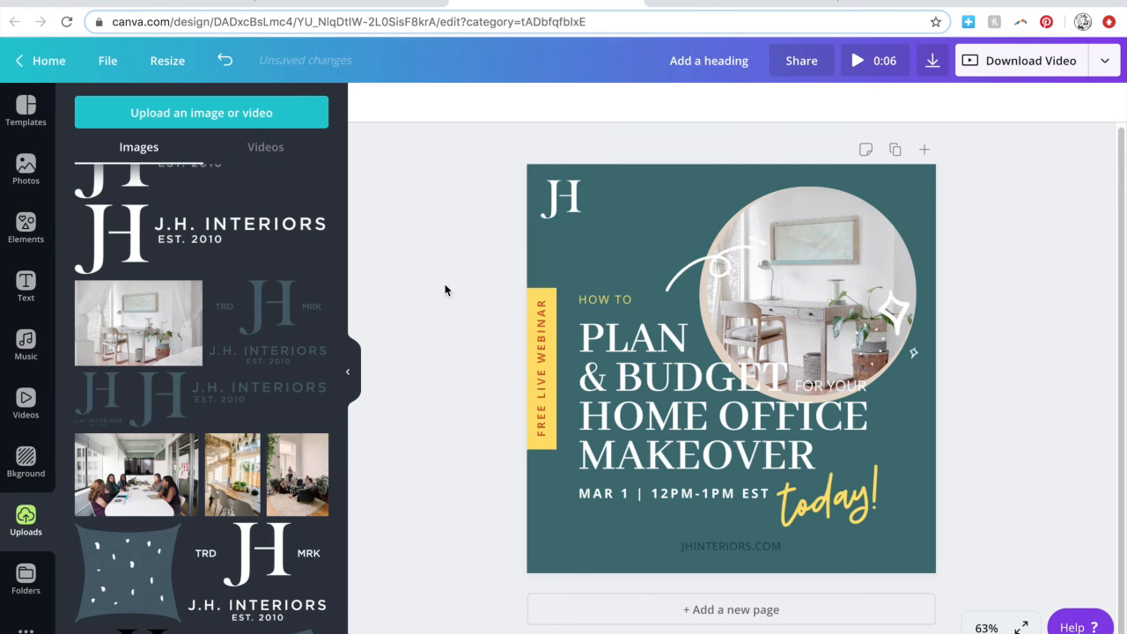
Set the JH monogram's transparency to 19
click(574, 211)
click(1002, 103)
drag(930, 152, 904, 153)
click(876, 152)
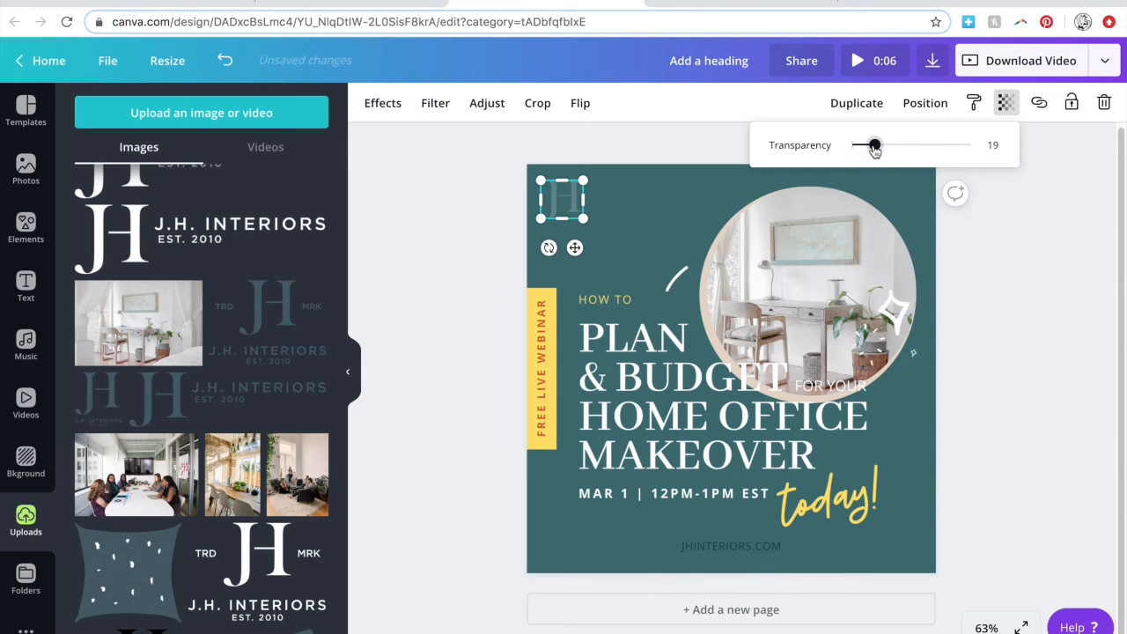
click(490, 240)
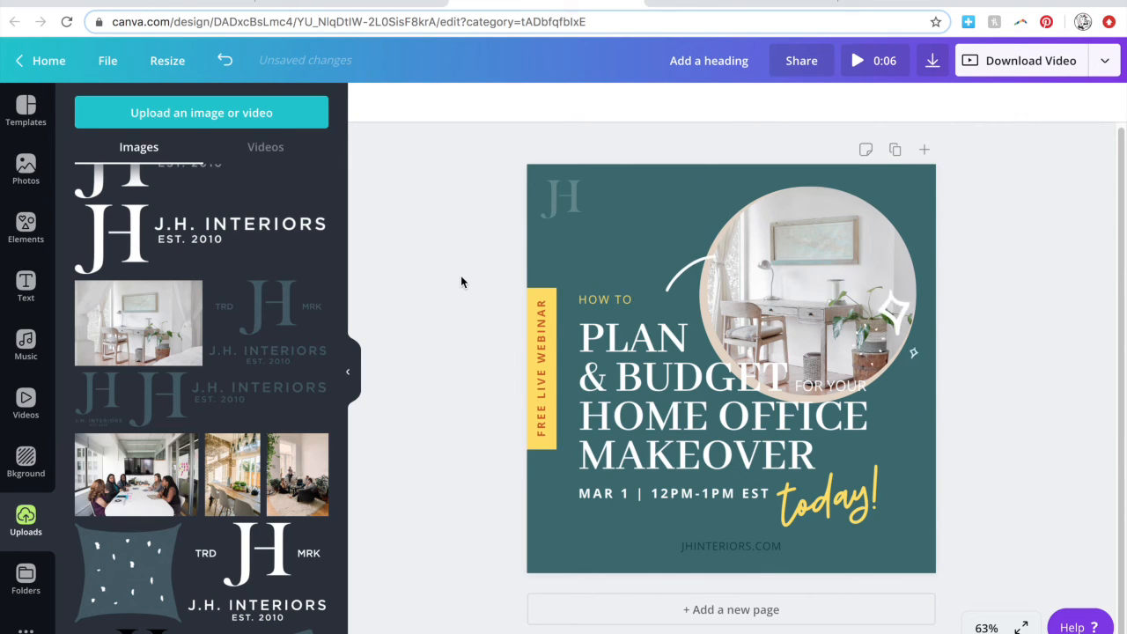
Move the faded JH monogram slightly farther inward from the design's upper left corner
mouse_move(568, 202)
mouse_down()
mouse_move(1003, 531)
mouse_move(914, 559)
mouse_move(915, 206)
mouse_move(566, 560)
mouse_move(917, 205)
mouse_move(567, 194)
mouse_move(572, 206)
mouse_up()
click(999, 548)
click(991, 252)
click(401, 286)
drag(574, 203, 575, 205)
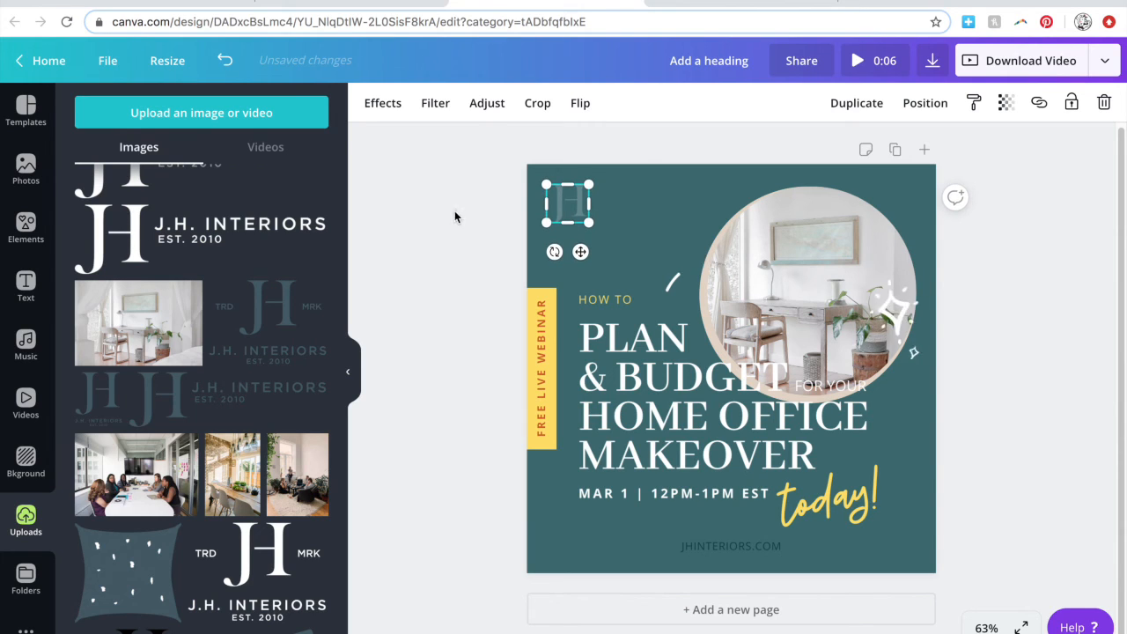
click(425, 261)
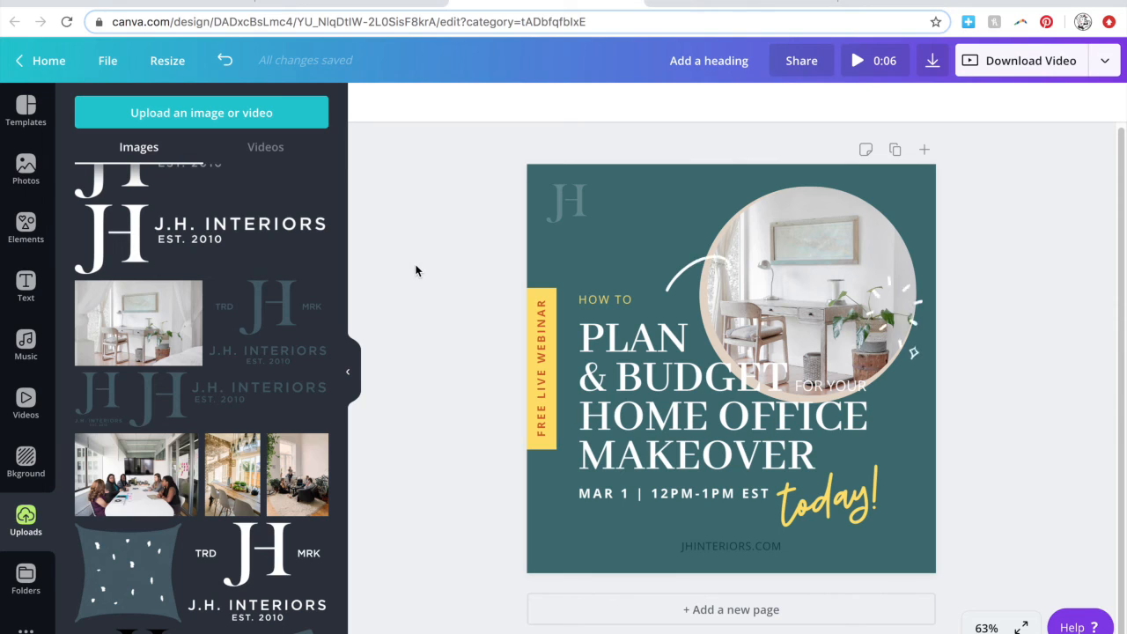
Try italic styling on the small "FOR YOUR" text and undo it
click(830, 386)
click(640, 103)
click(469, 353)
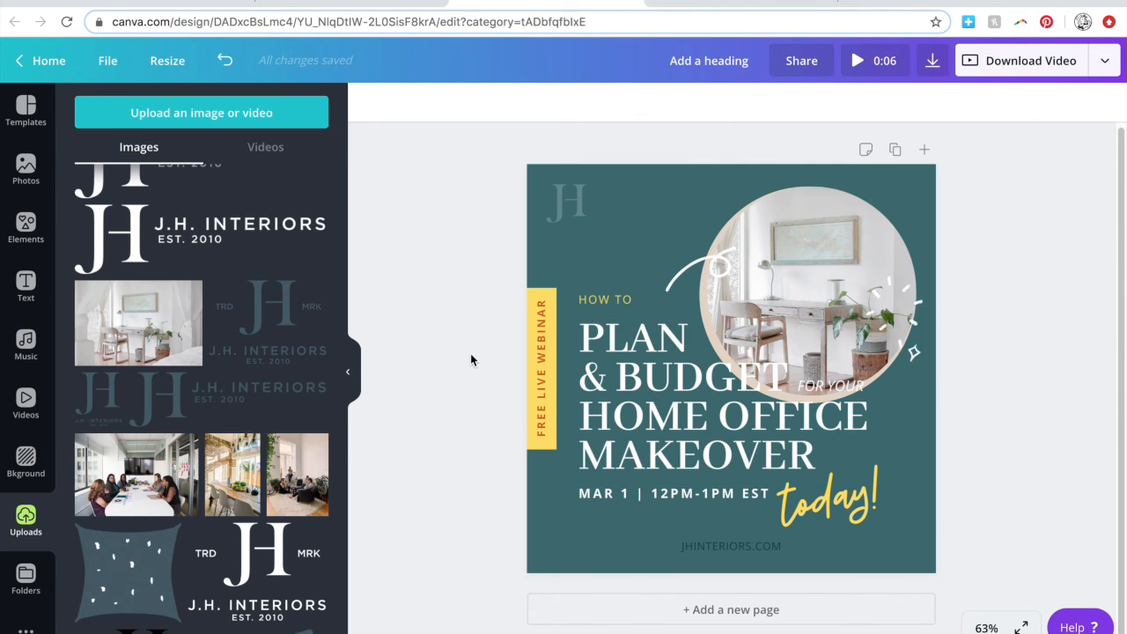
click(225, 60)
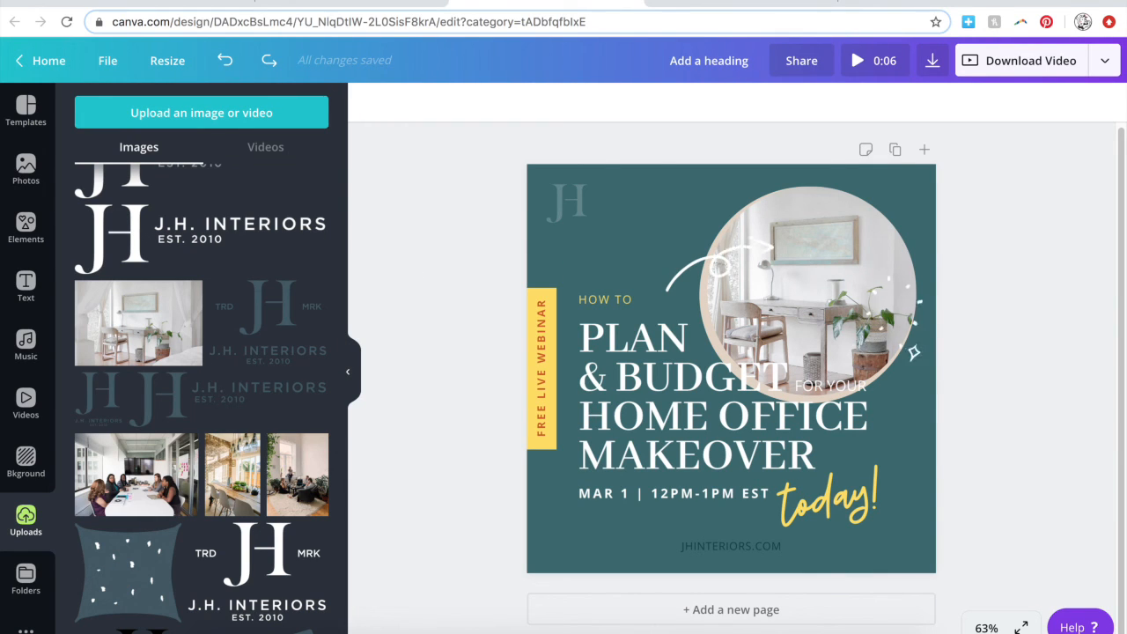
Replace the small "FOR YOUR" text with "A" and move it close beside the word BUDGET
double_click(830, 387)
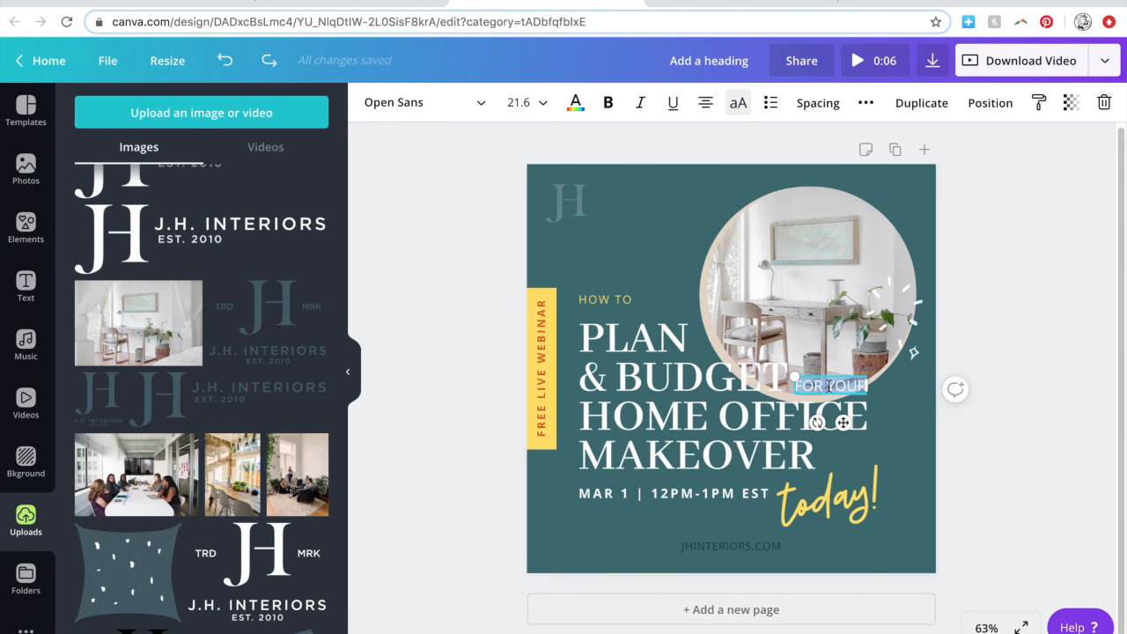
key(BackSpace)
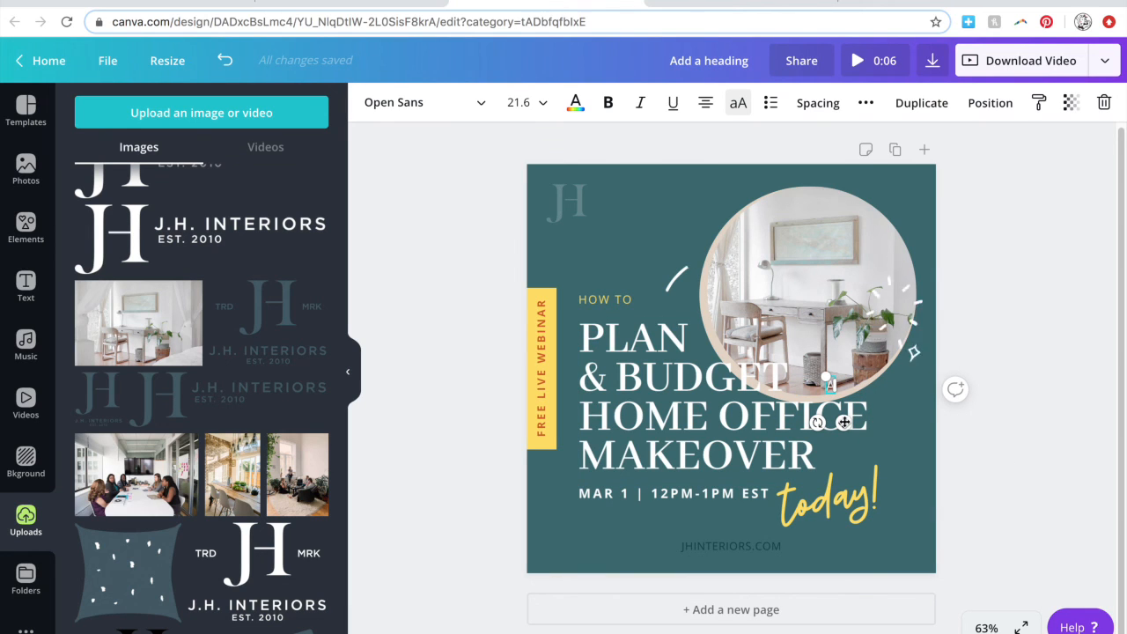
drag(816, 422, 812, 422)
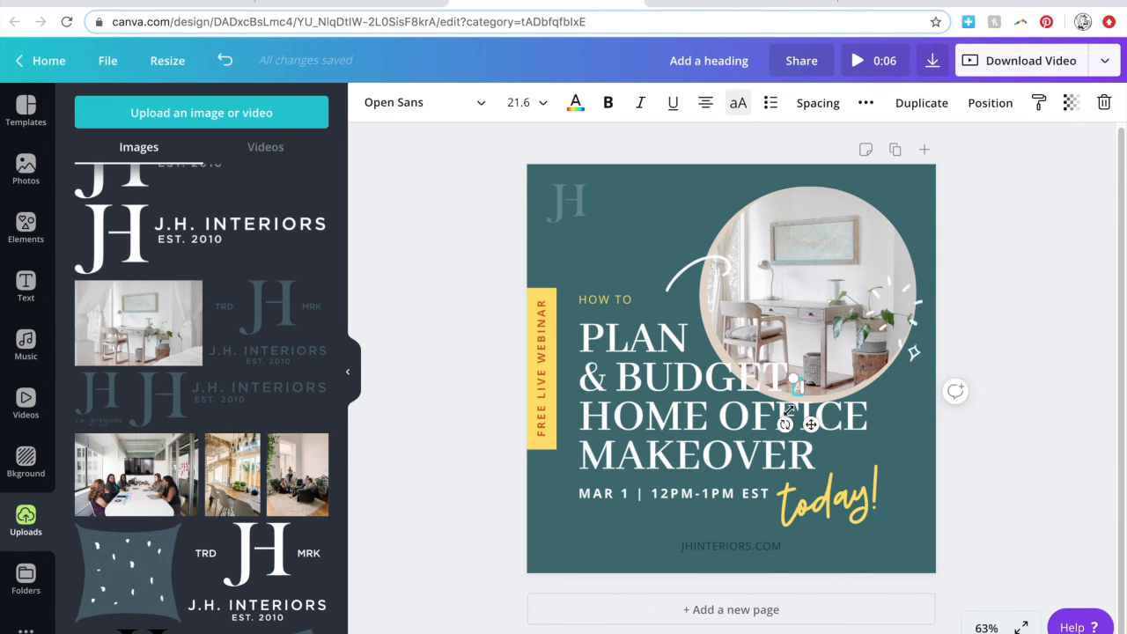
drag(810, 424, 810, 420)
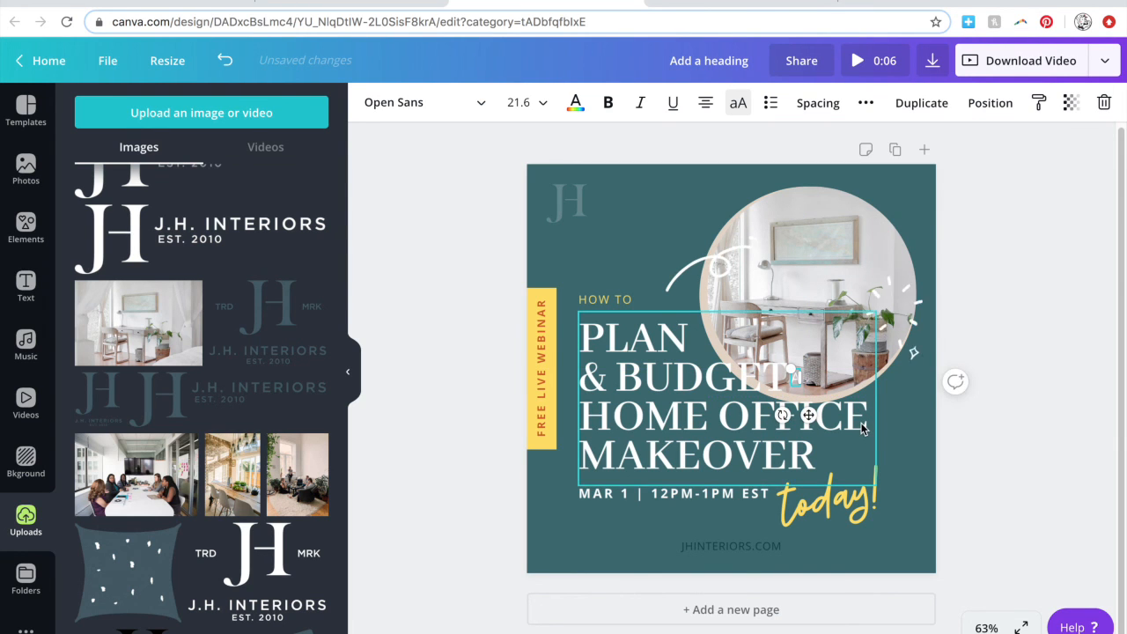
Fine-tune the position of the small "A", nudging it slightly left and down so it sits just after BUDGET
ctrl+scroll(861, 427, up, 5)
drag(859, 439, 863, 445)
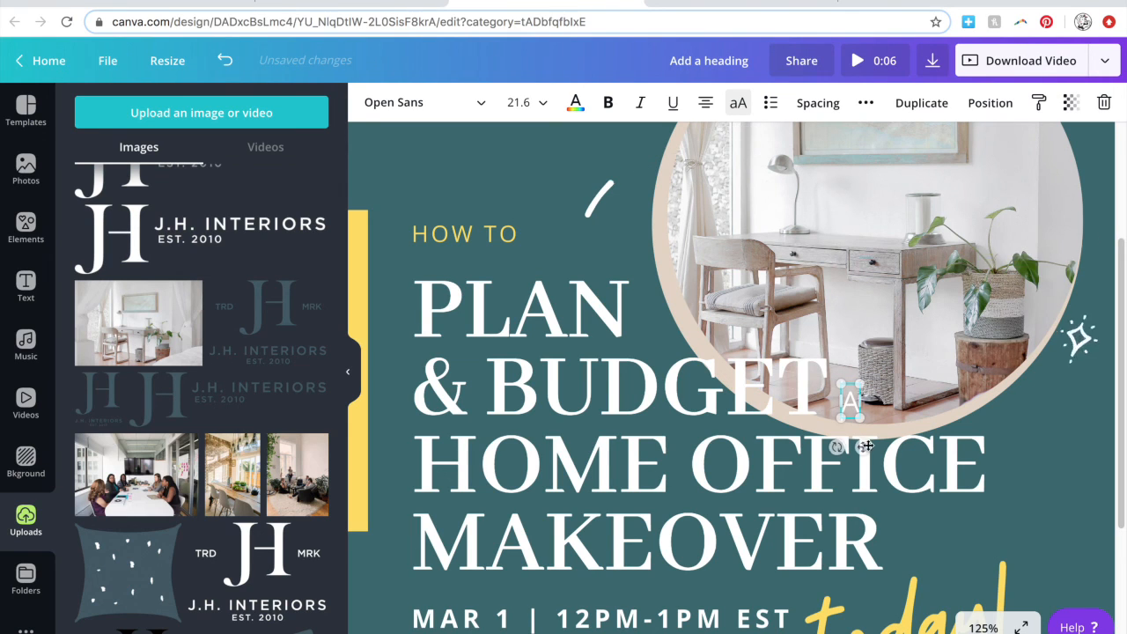
click(1062, 473)
click(852, 404)
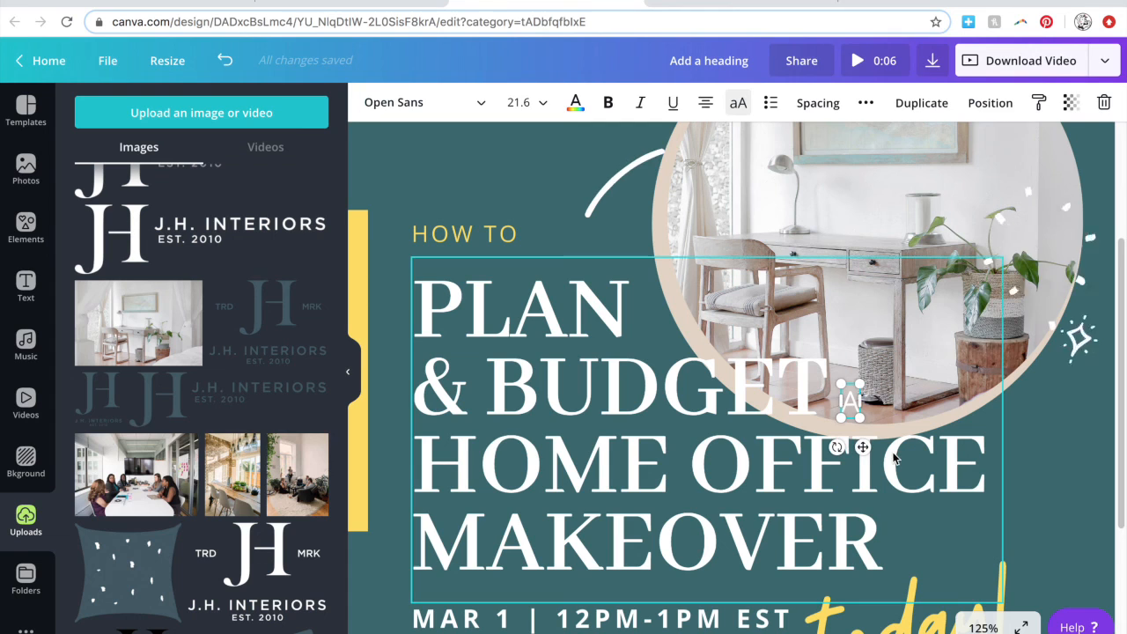
key(Left)
key(Left)
key(Left)
key(Left)
key(Down)
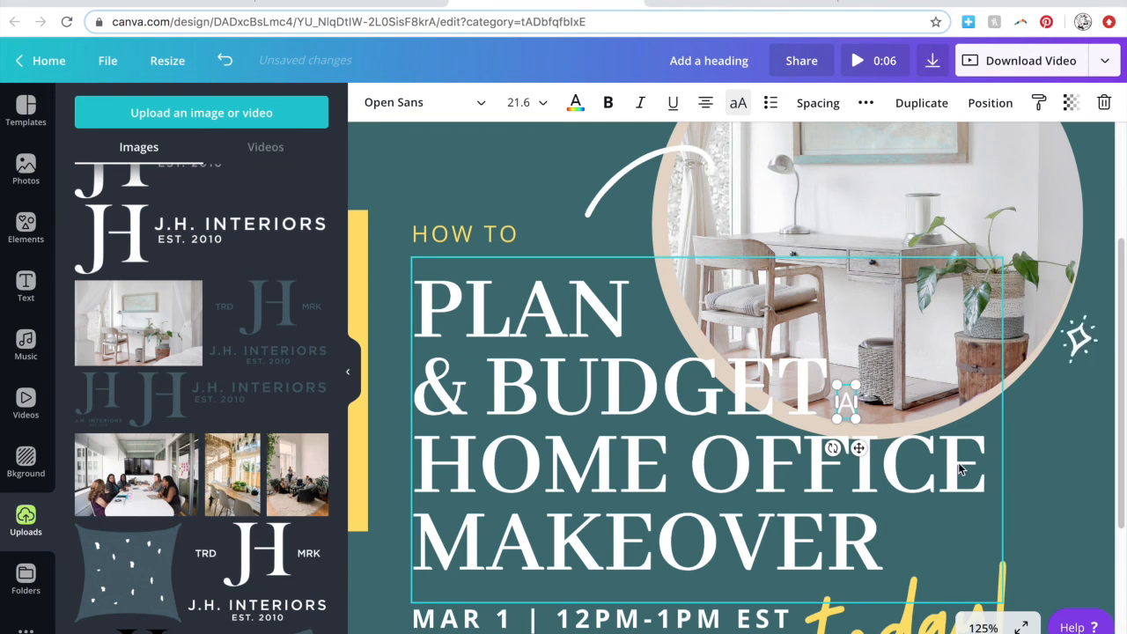
click(1031, 476)
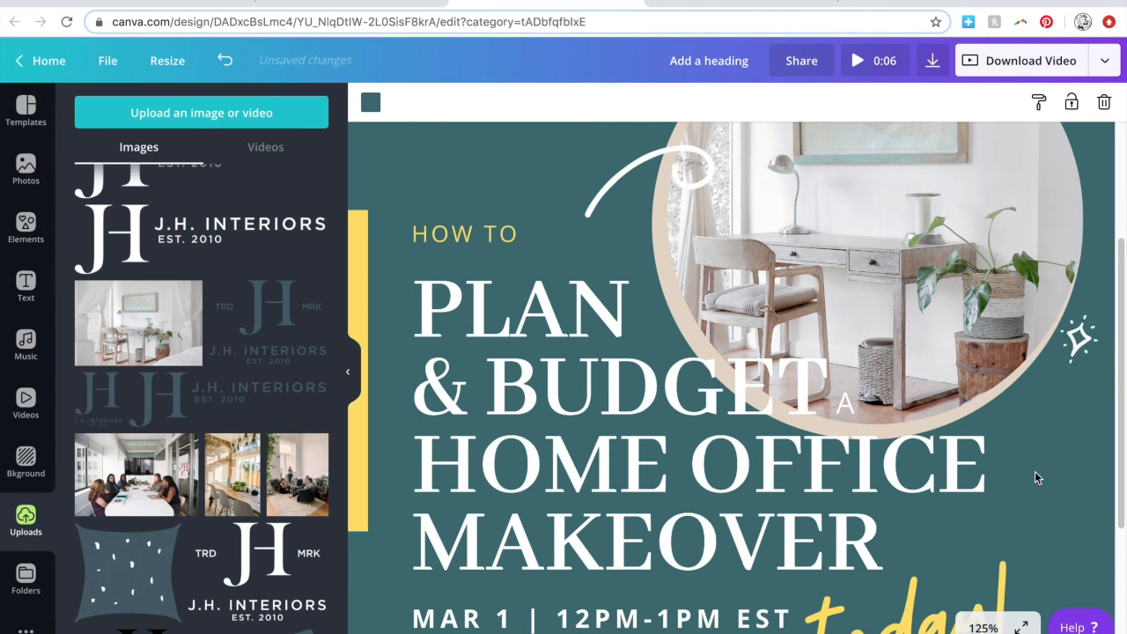
key(super+minus)
key(super+minus)
key(super+minus)
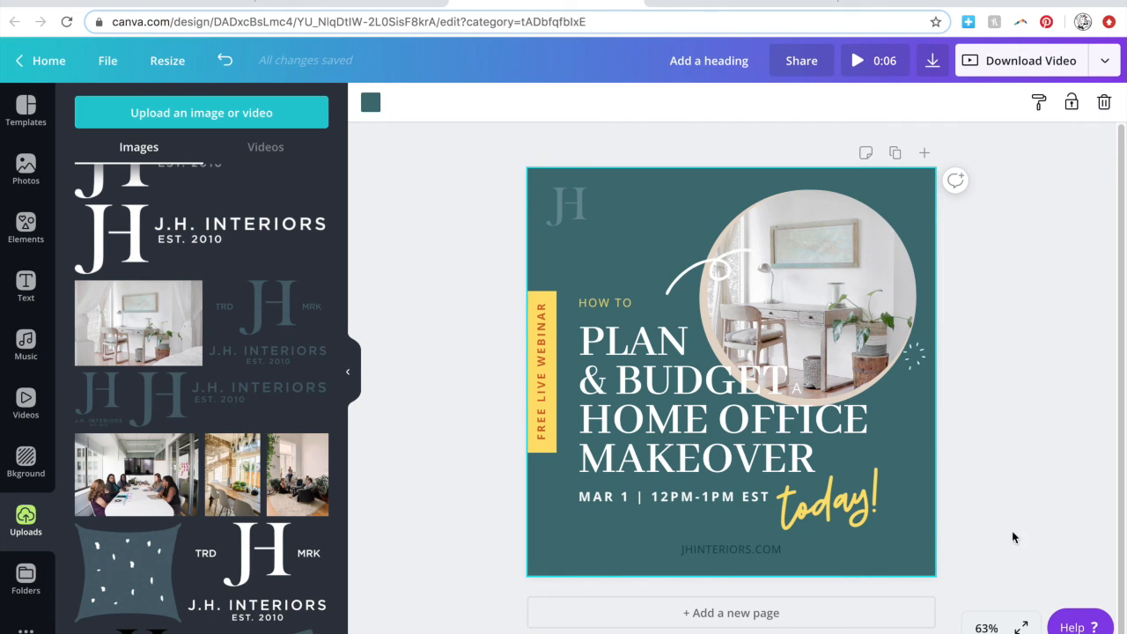
click(860, 632)
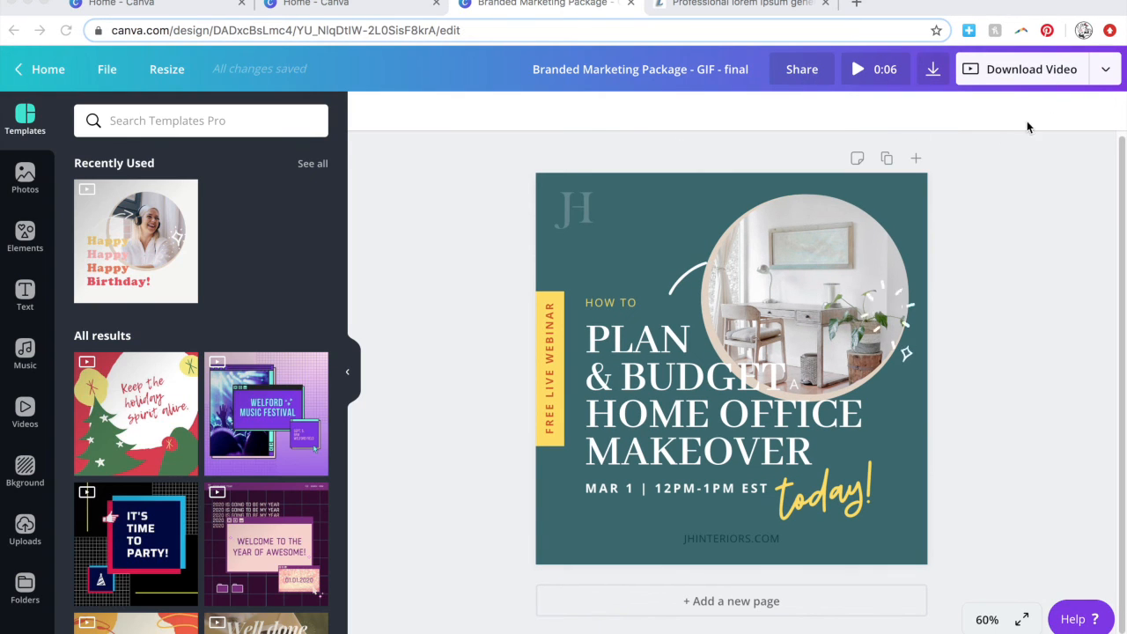
Open the design's download options and set the file type to Animation
click(1106, 72)
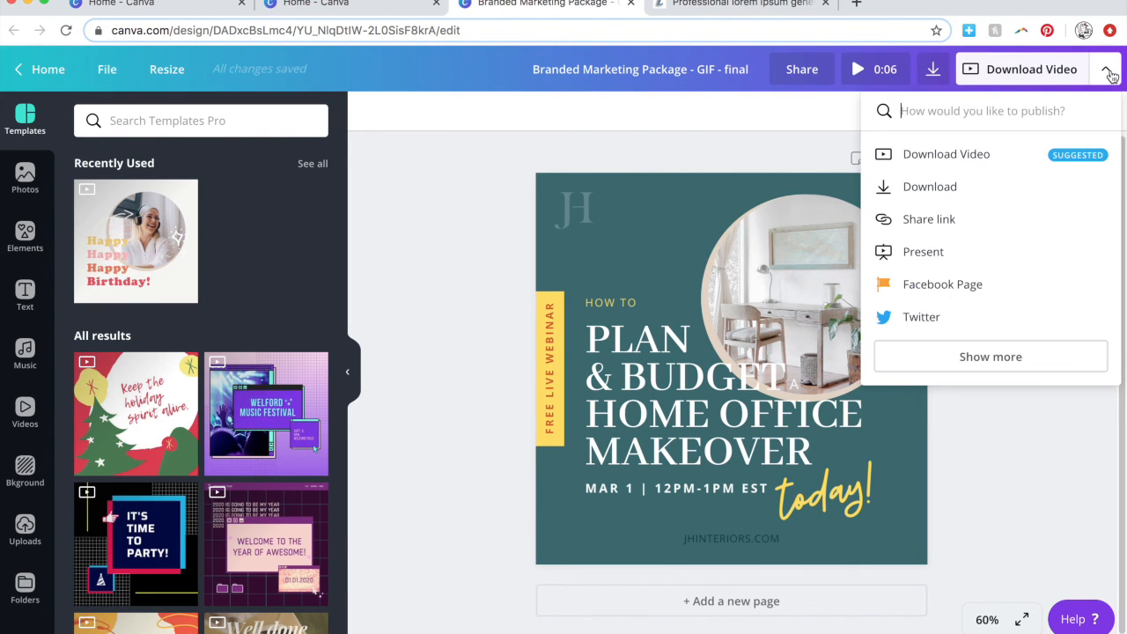
click(978, 193)
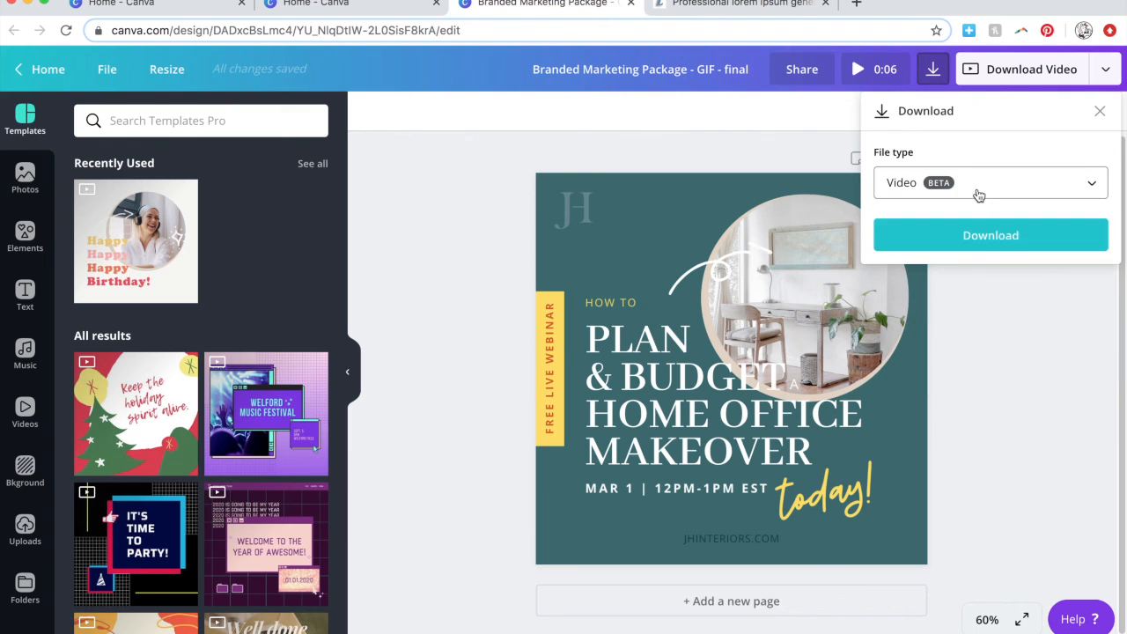
click(950, 192)
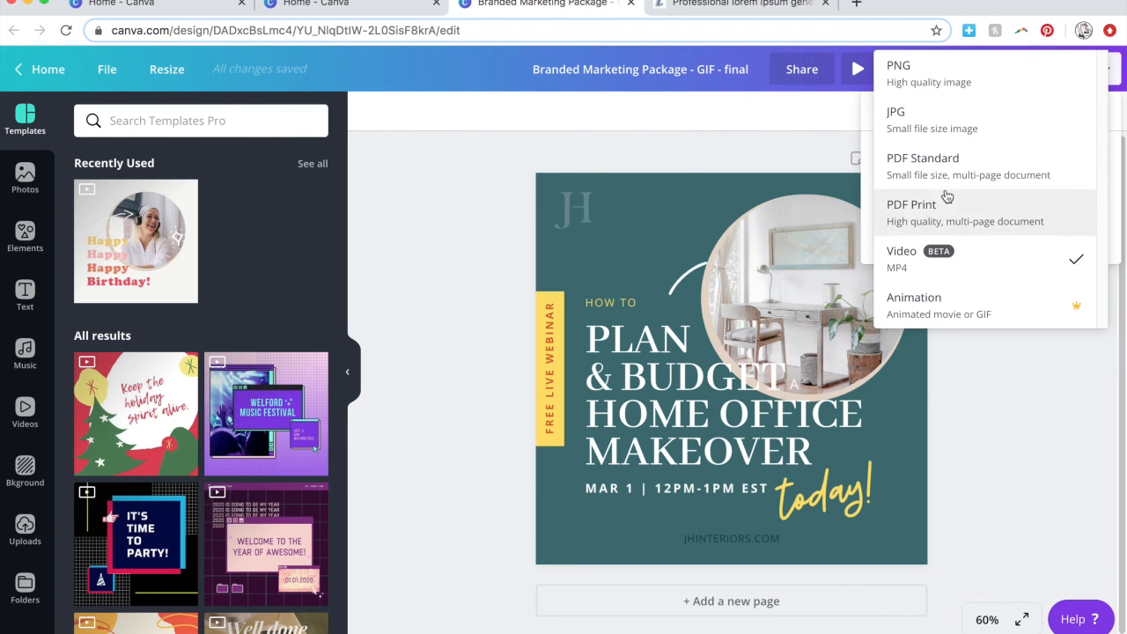
click(943, 319)
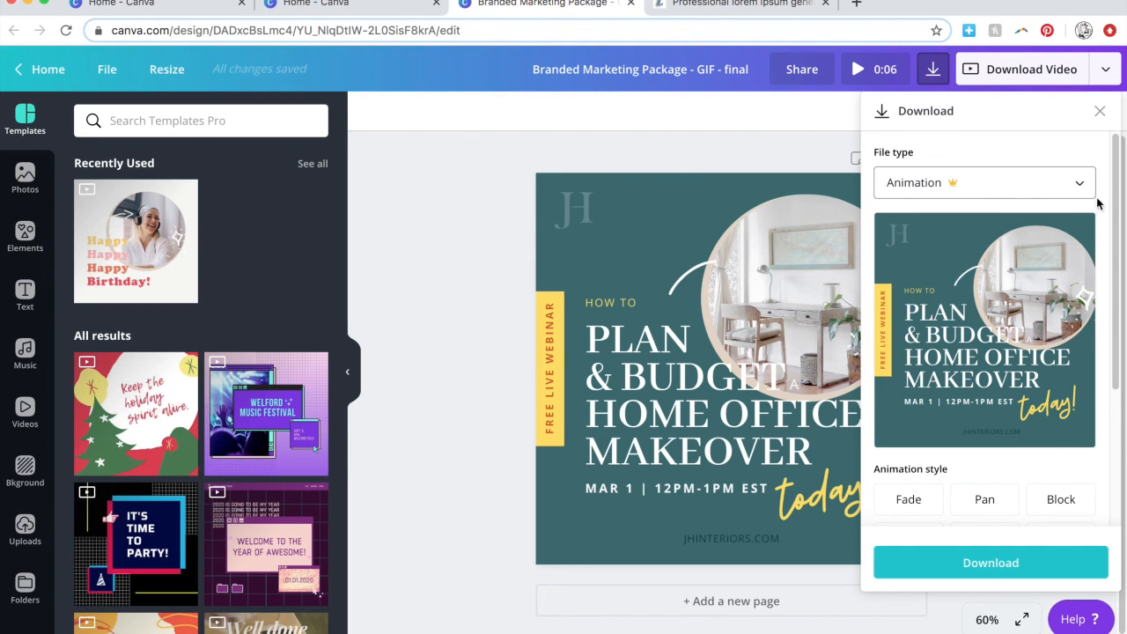
Preview the Pan, Rise and Slide animation styles on the webinar graphic
scroll(998, 475, down, 1)
click(997, 458)
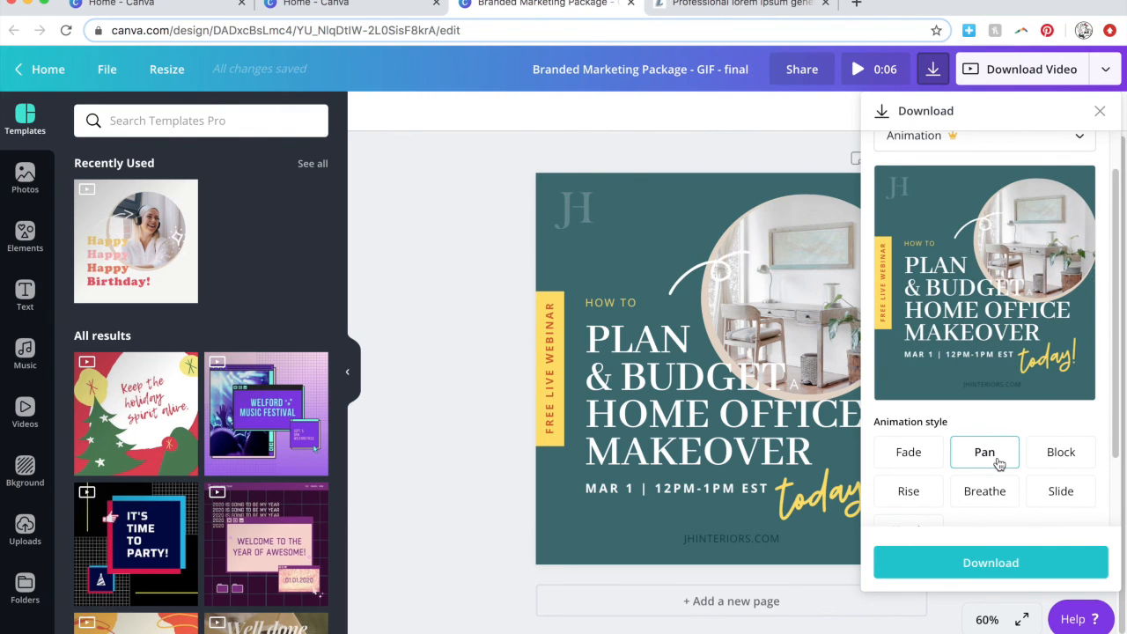
click(921, 501)
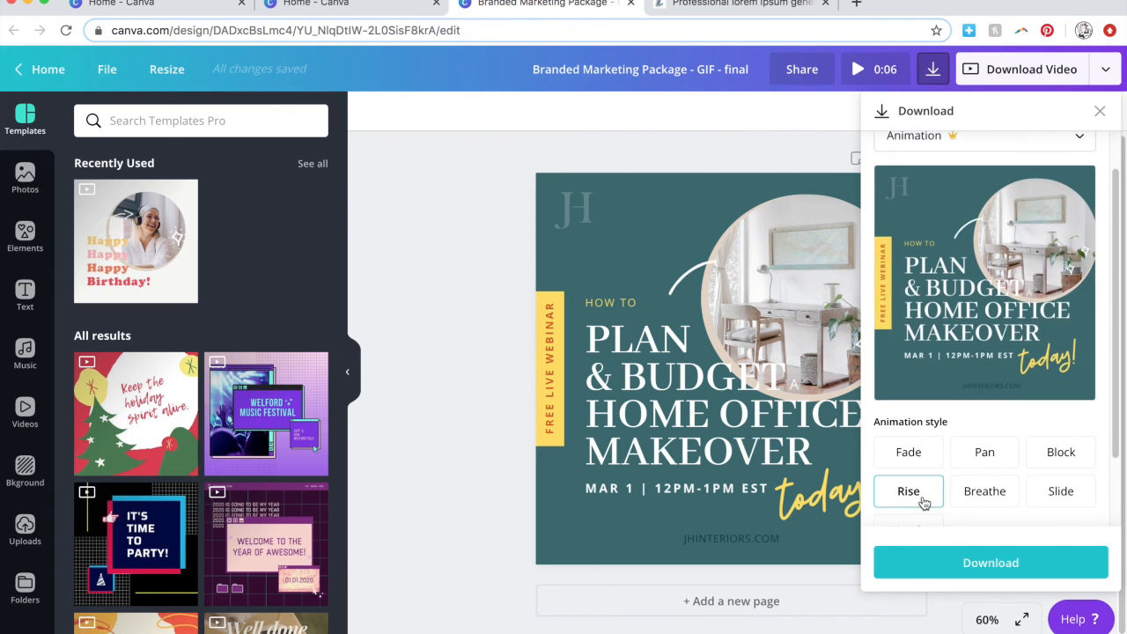
scroll(1075, 495, down, 1)
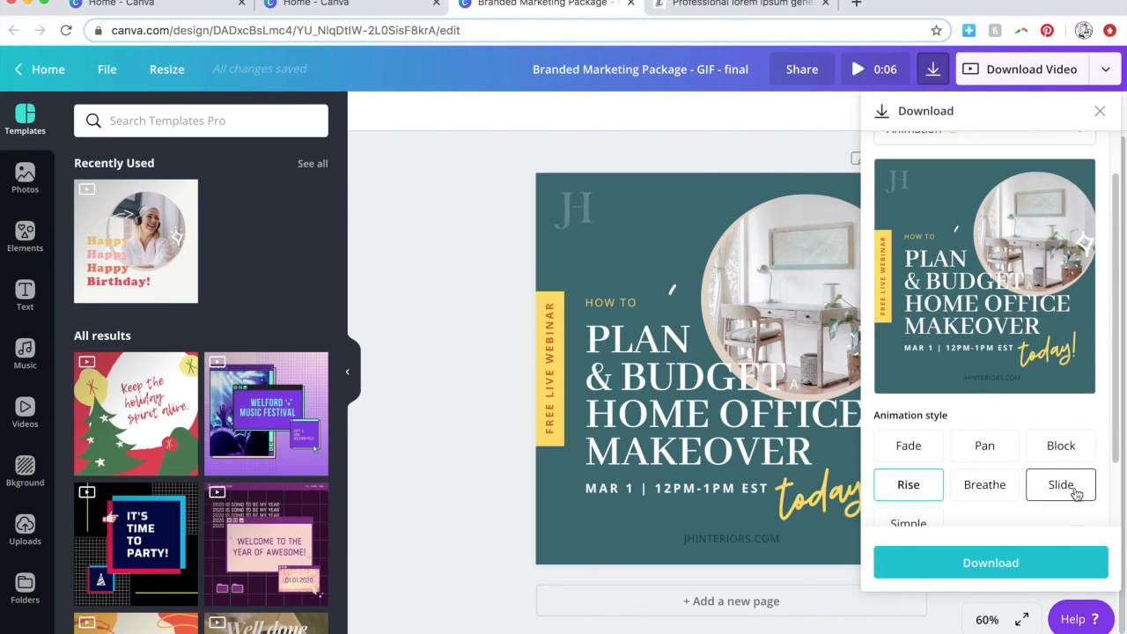
click(1075, 495)
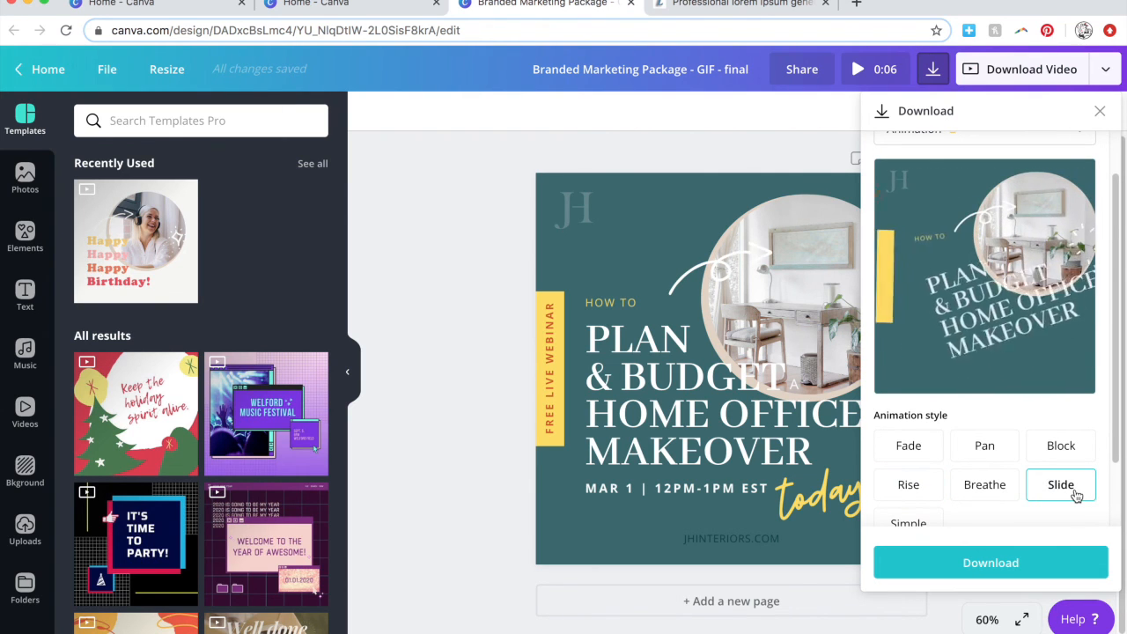
Choose the Simple animation style and download the design as an Animated GIF, keeping Slow timing
scroll(1075, 495, down, 1)
click(941, 521)
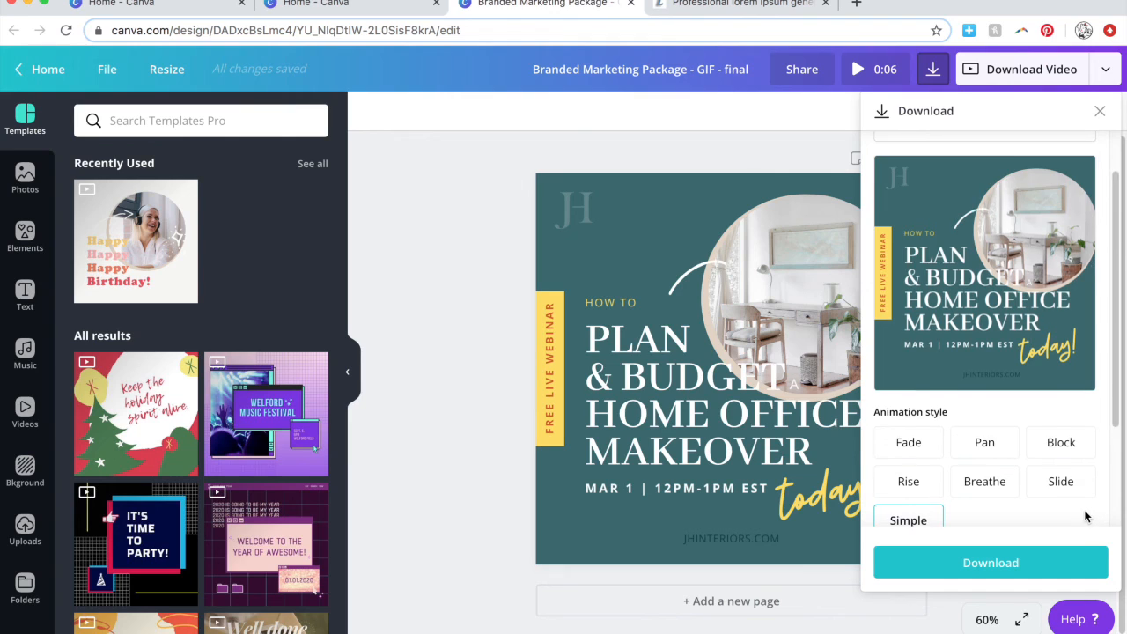
scroll(1085, 517, down, 2)
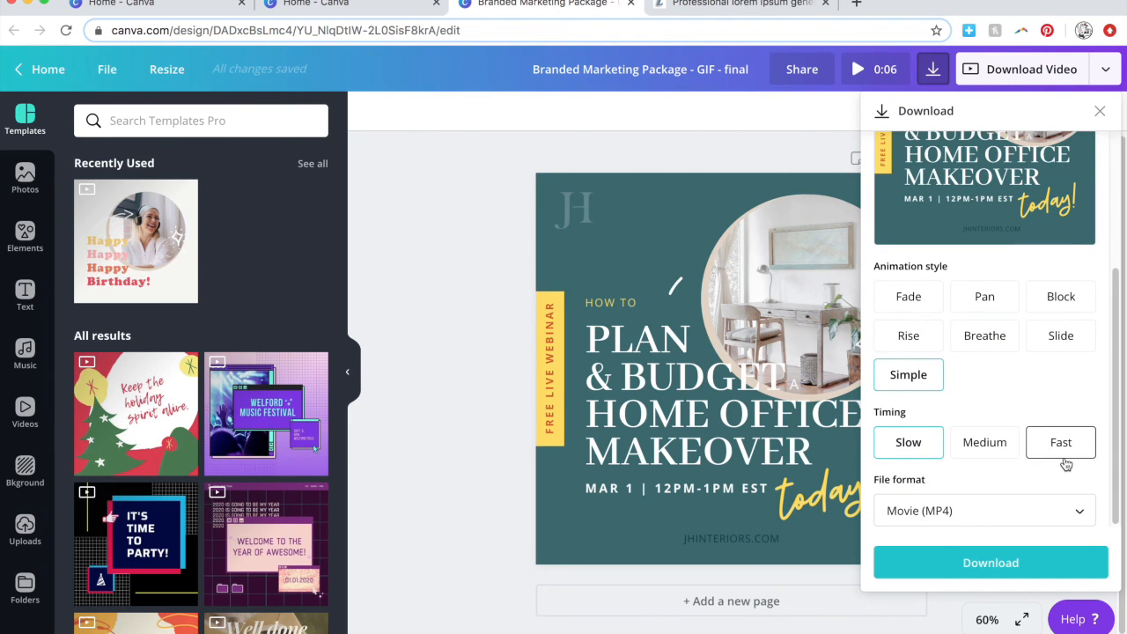
click(959, 515)
click(956, 543)
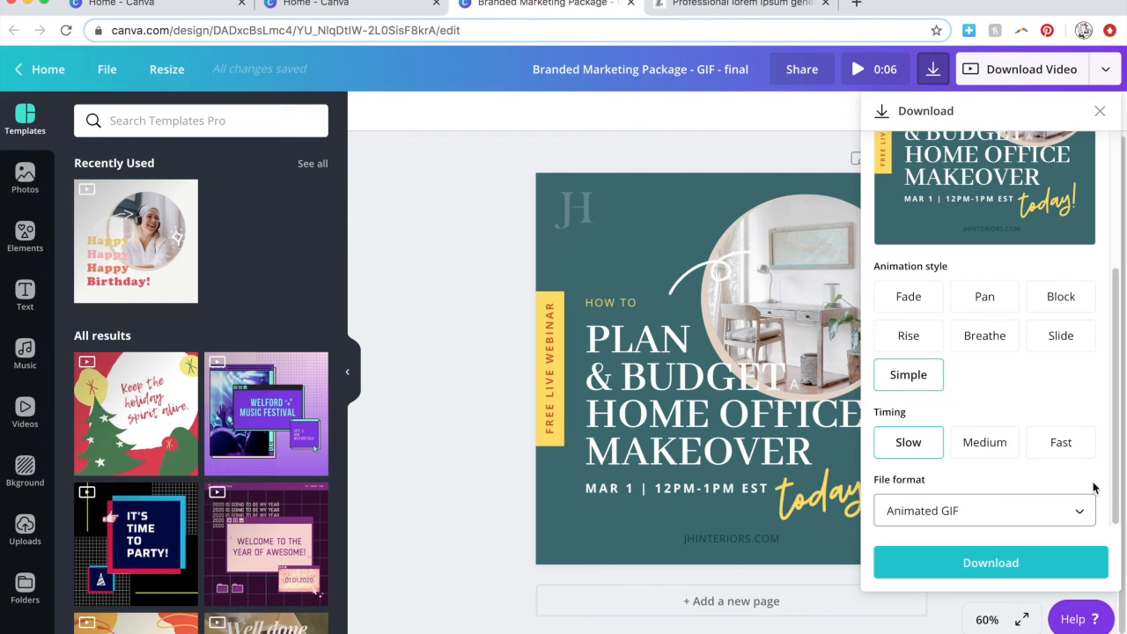
click(1086, 568)
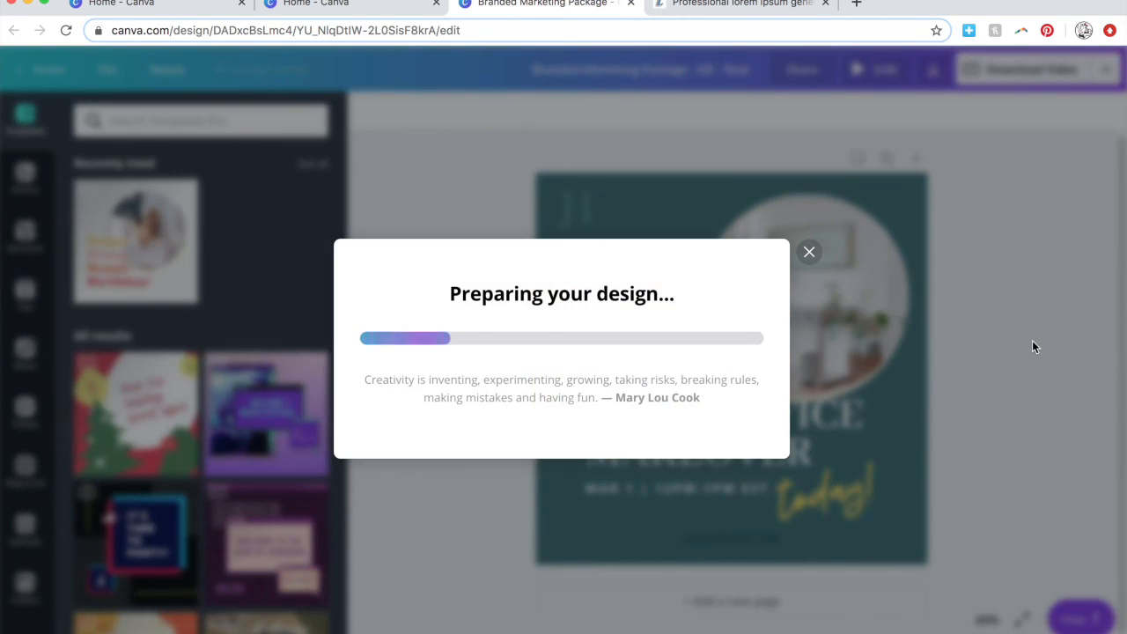